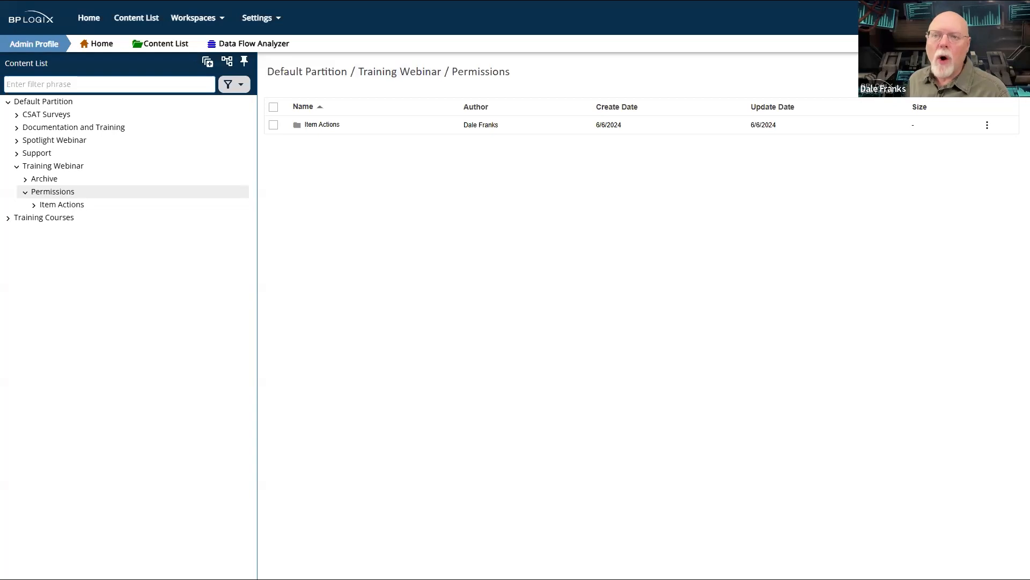
- Switch to the documentation page and review the fEnableDenyPermissions example, highlighting the true value in its code
key(ctrl+Tab)
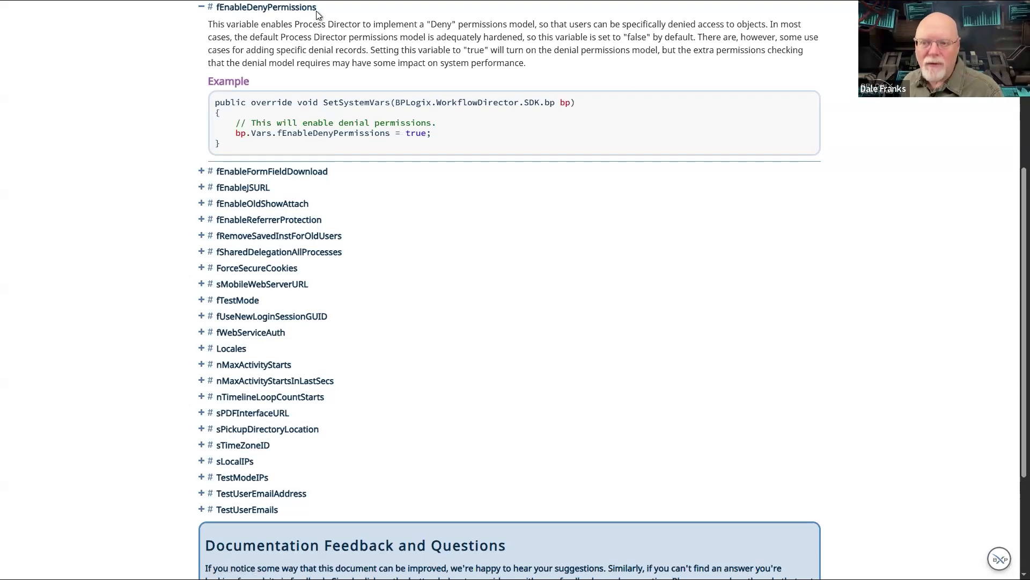
double_click(417, 134)
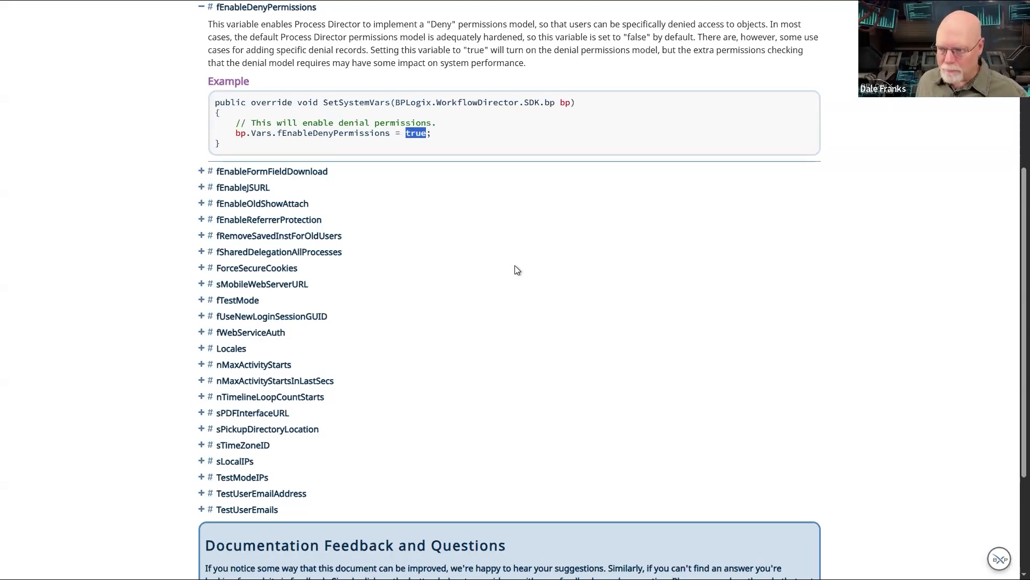
click(838, 44)
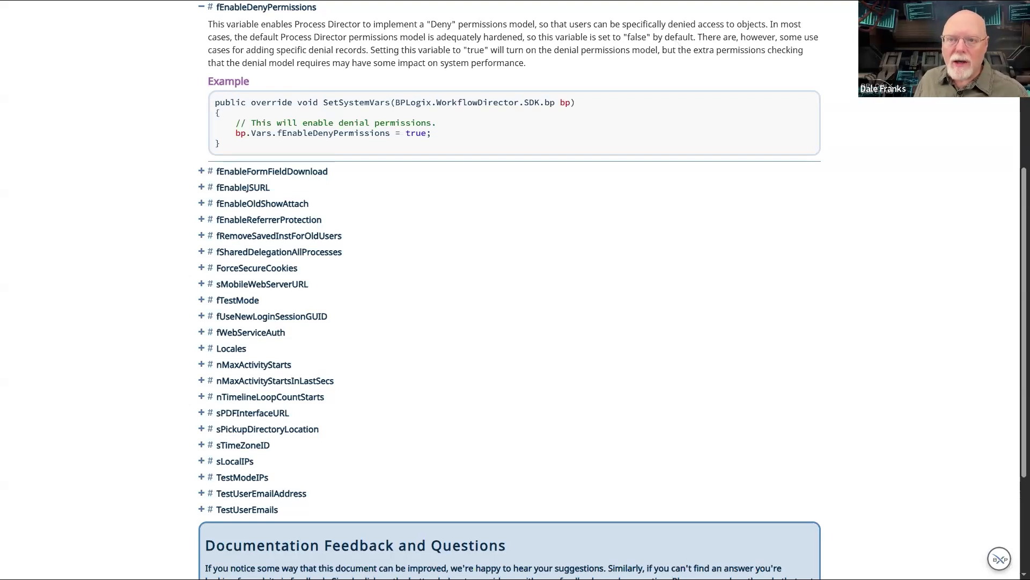
- Return to the content list page and open the permission settings of the Permissions folder under Training Webinar
key(ctrl+Tab)
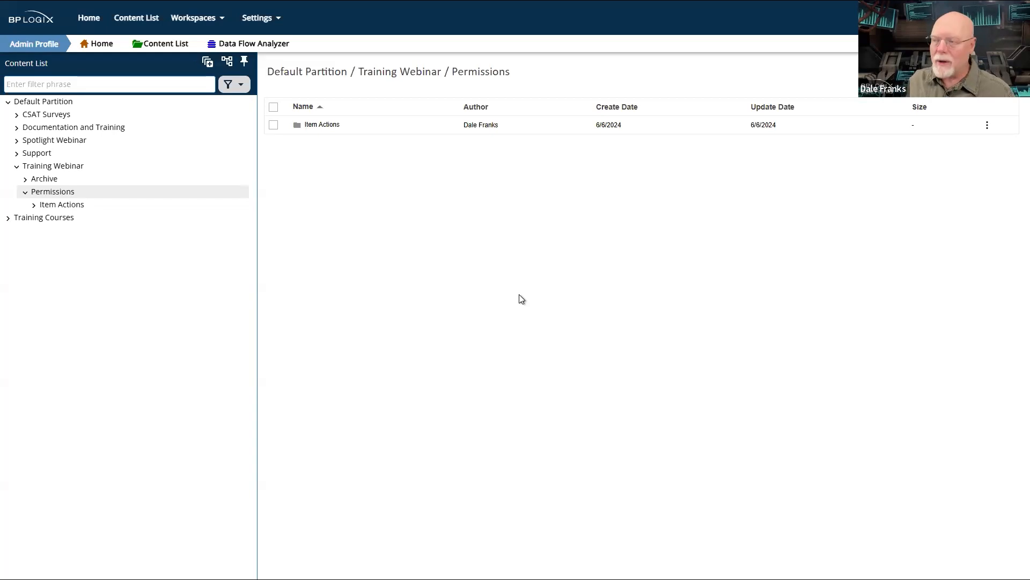
mouse_move(966, 72)
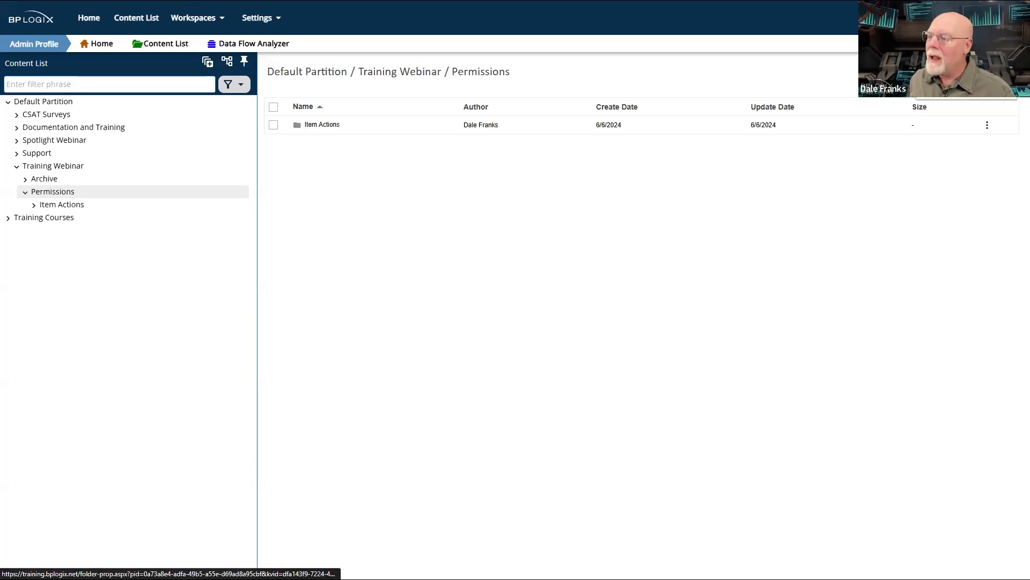
click(966, 72)
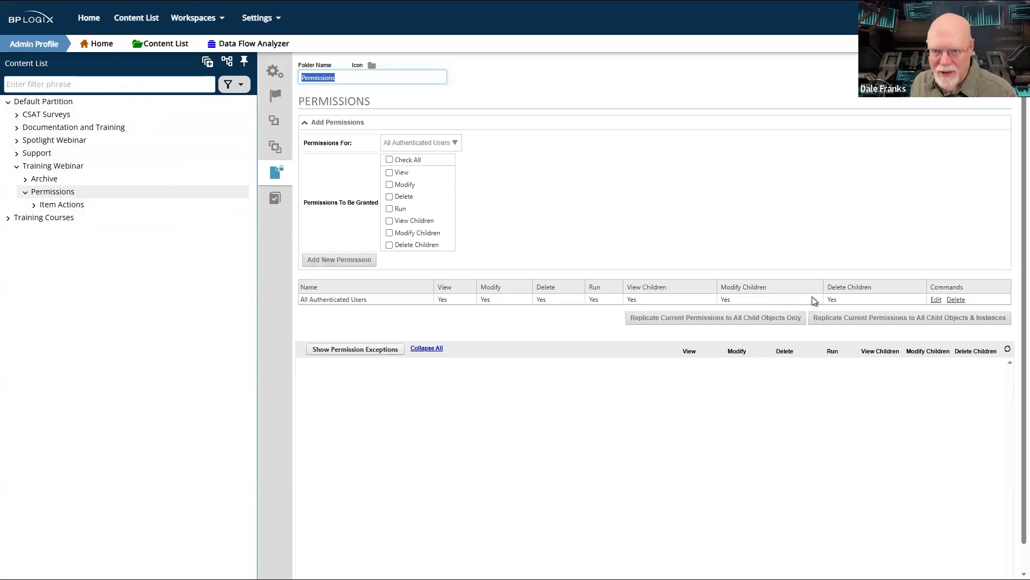
- Switch to the User Profile workspace, unpin the content list and hide it
click(195, 18)
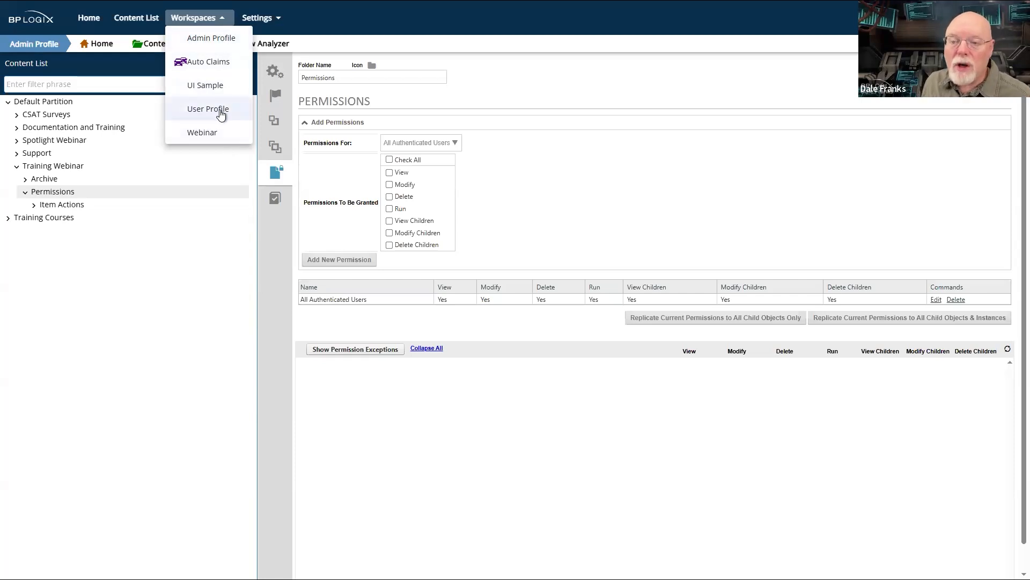
click(221, 115)
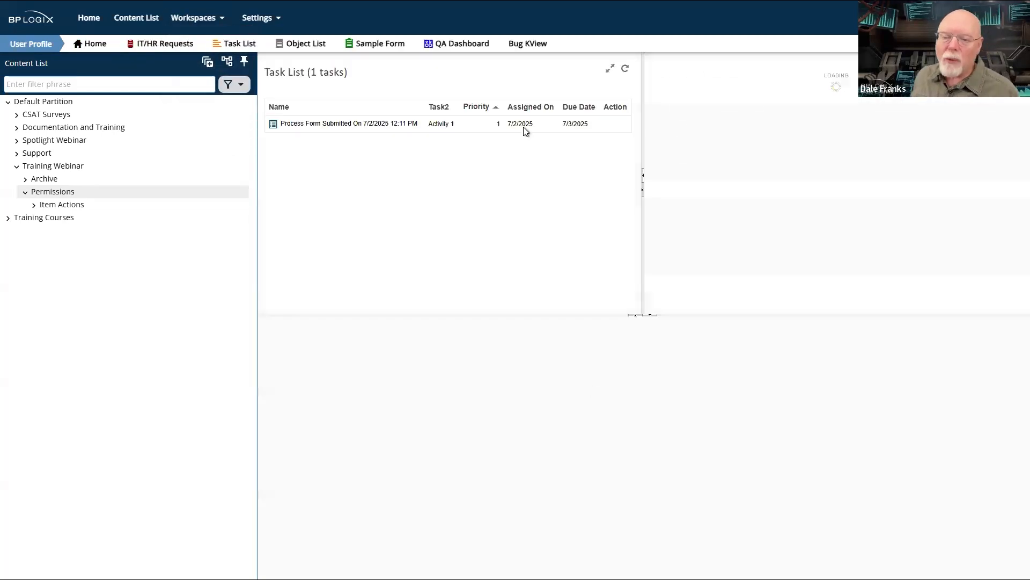
click(244, 62)
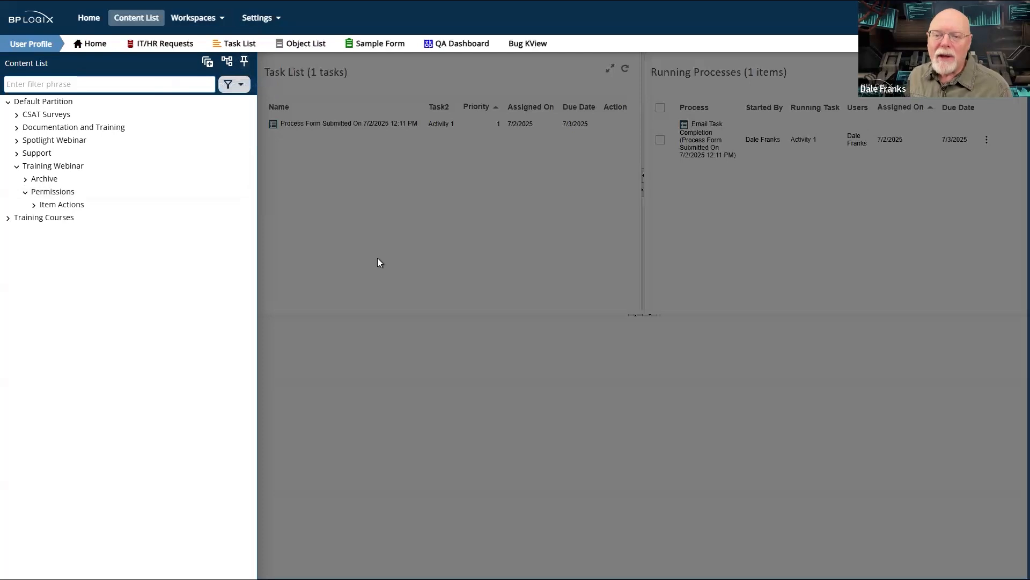
click(375, 221)
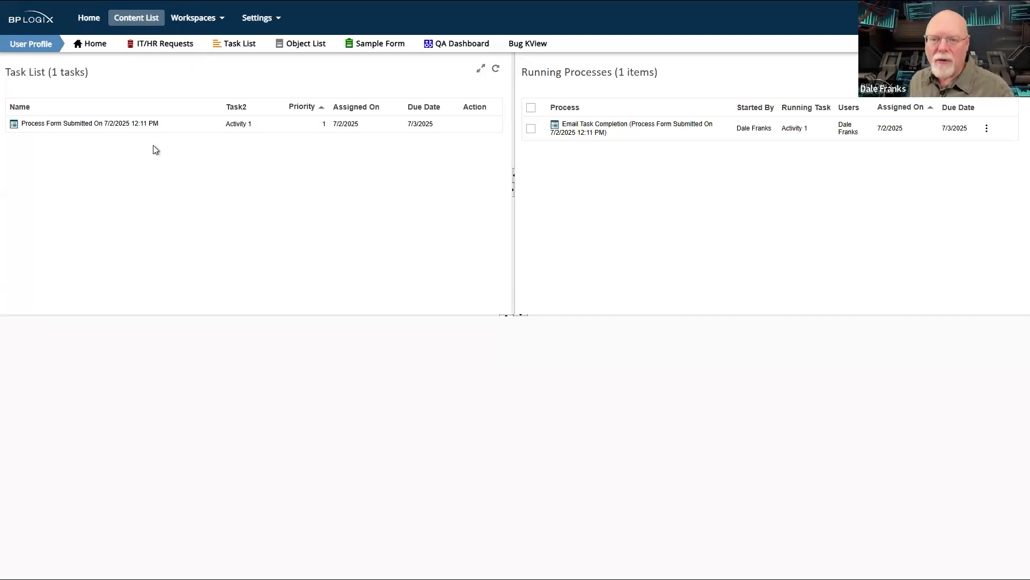
- Show the content list and pin it open, and unpin and hide it again
click(137, 20)
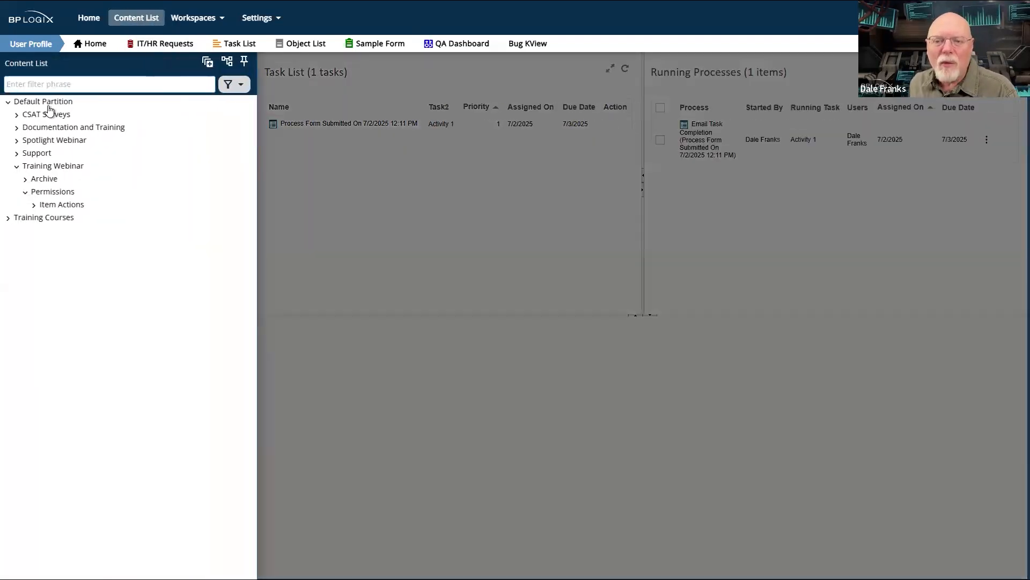
click(244, 61)
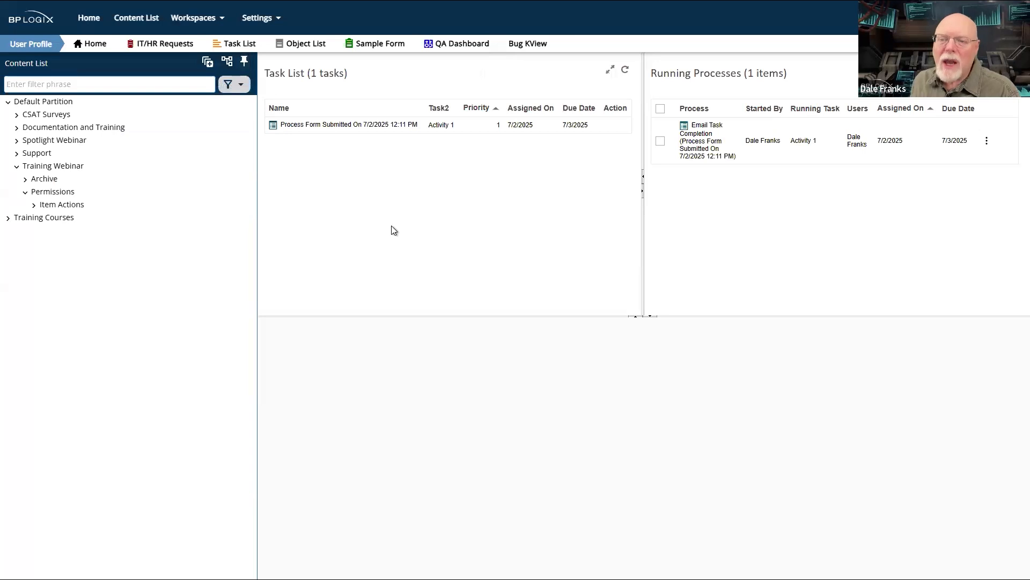
click(244, 62)
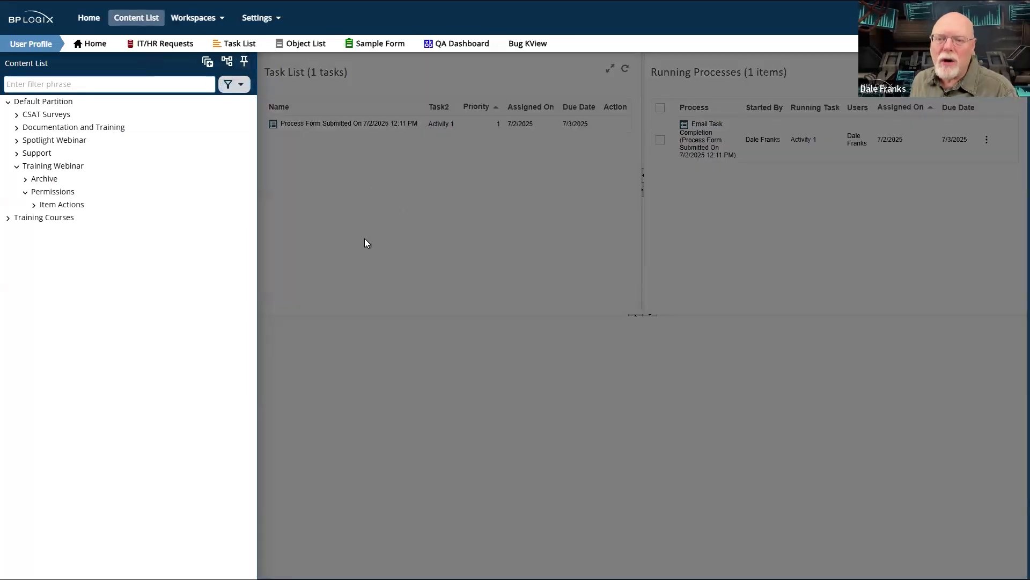
click(364, 239)
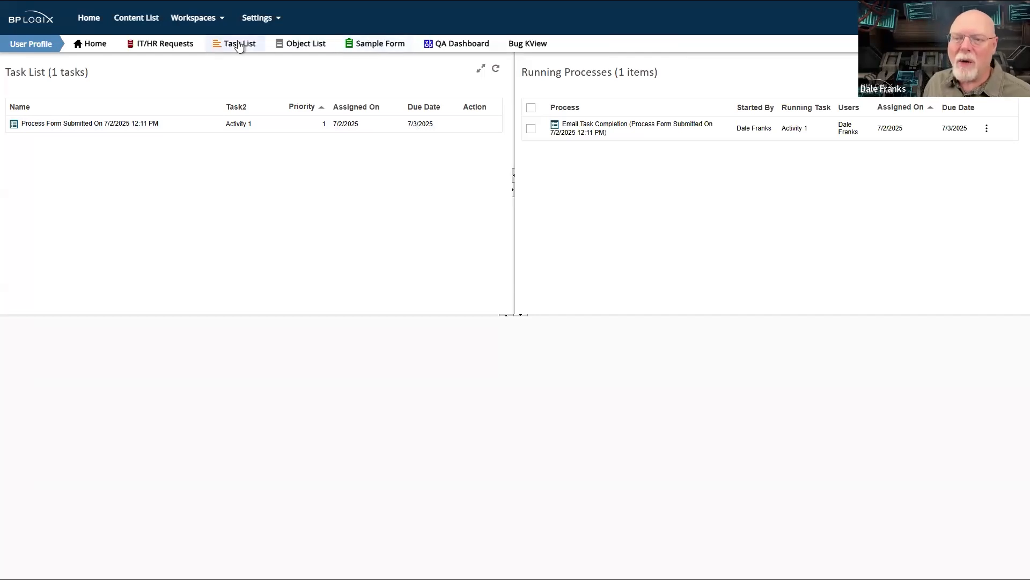
- Examine the workspace's IT/HR Requests, Task List, Object List, QA Dashboard and Bug KView pages, and return to its Home page
click(169, 44)
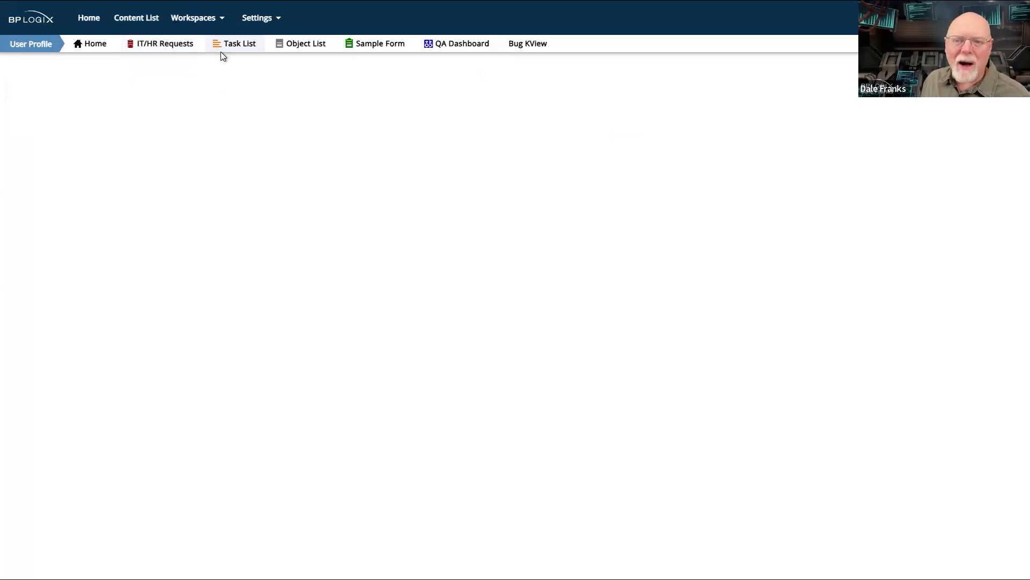
click(239, 50)
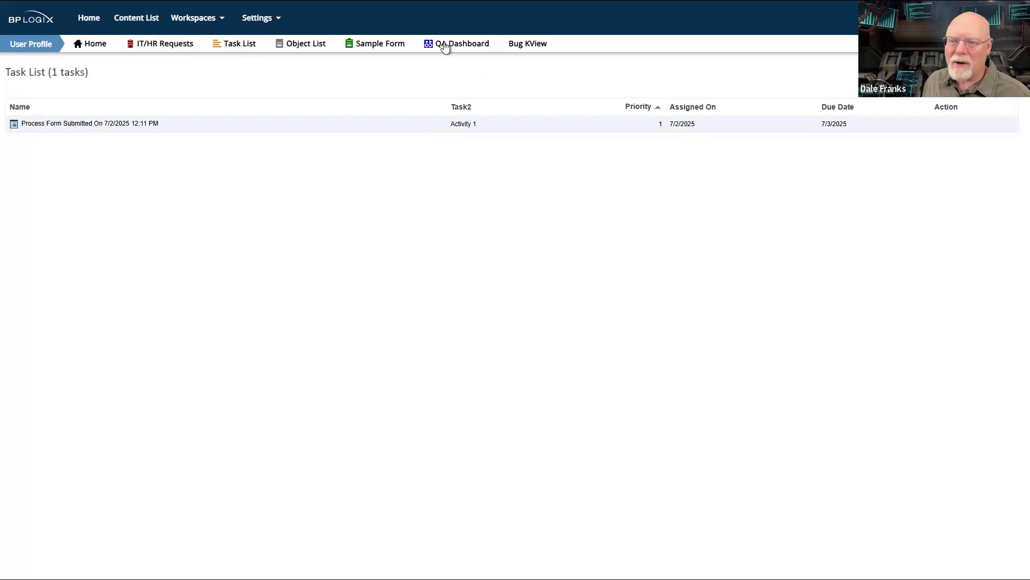
click(311, 45)
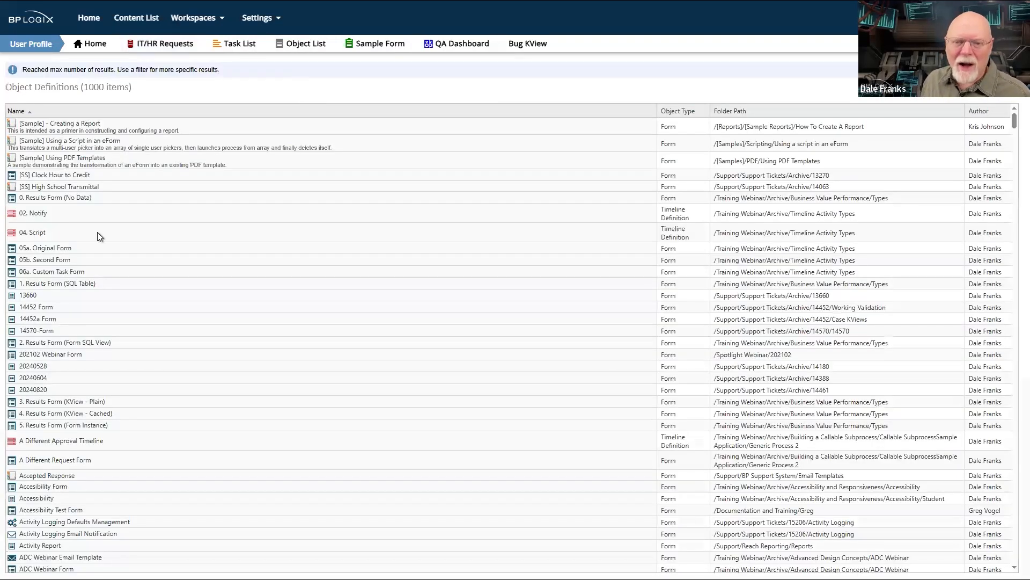
scroll(114, 218, down, 8)
scroll(114, 217, down, 10)
scroll(114, 218, up, 20)
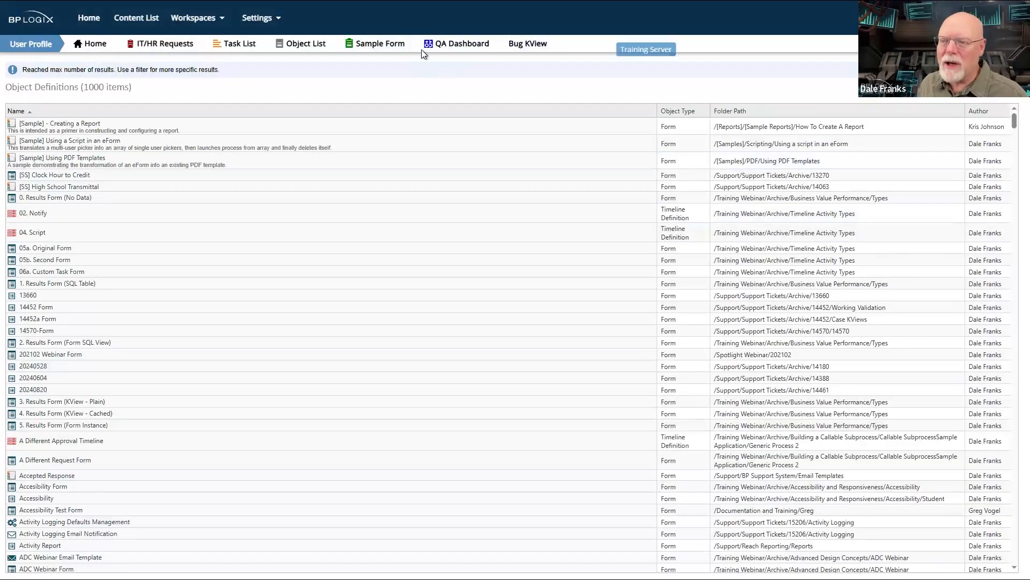
click(444, 45)
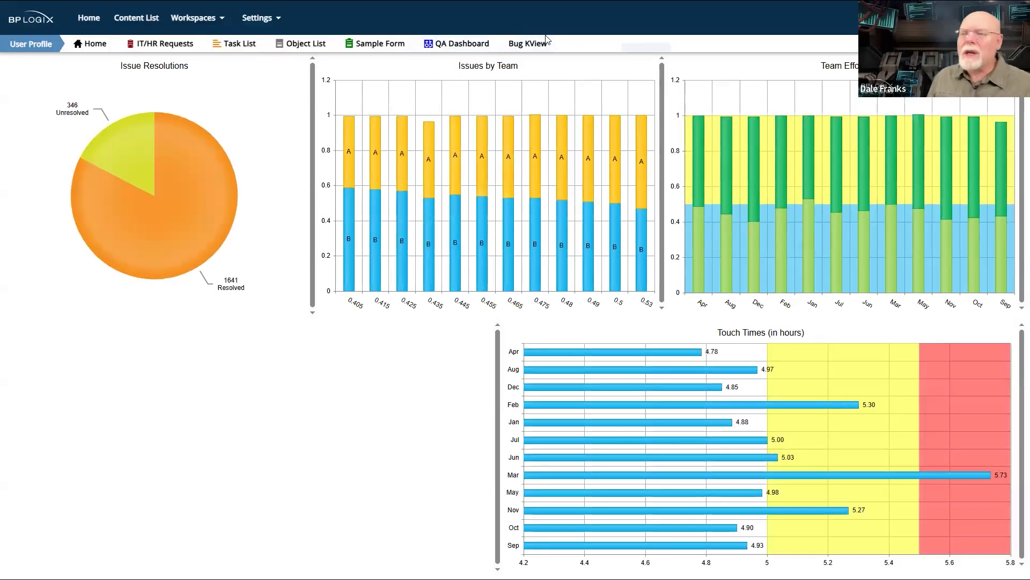
click(517, 46)
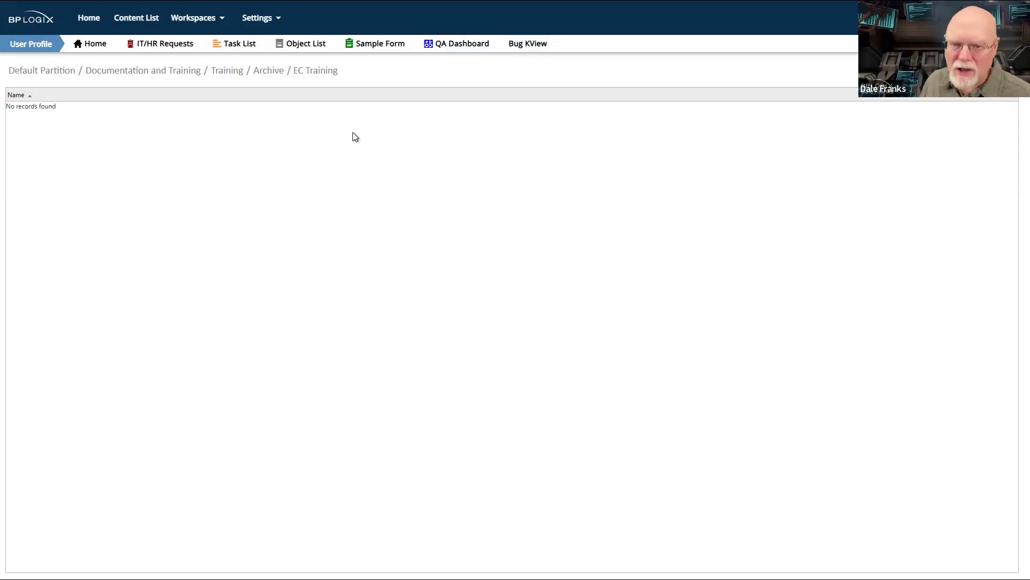
click(87, 46)
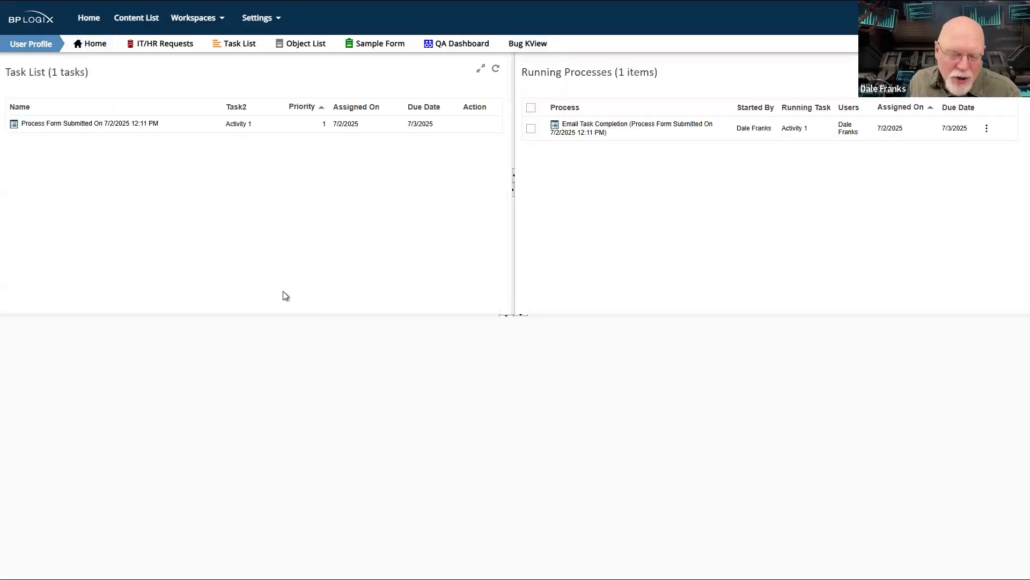
- Open the 202111 folder under Spotlight Webinar from the content list, and pin the list open
click(152, 20)
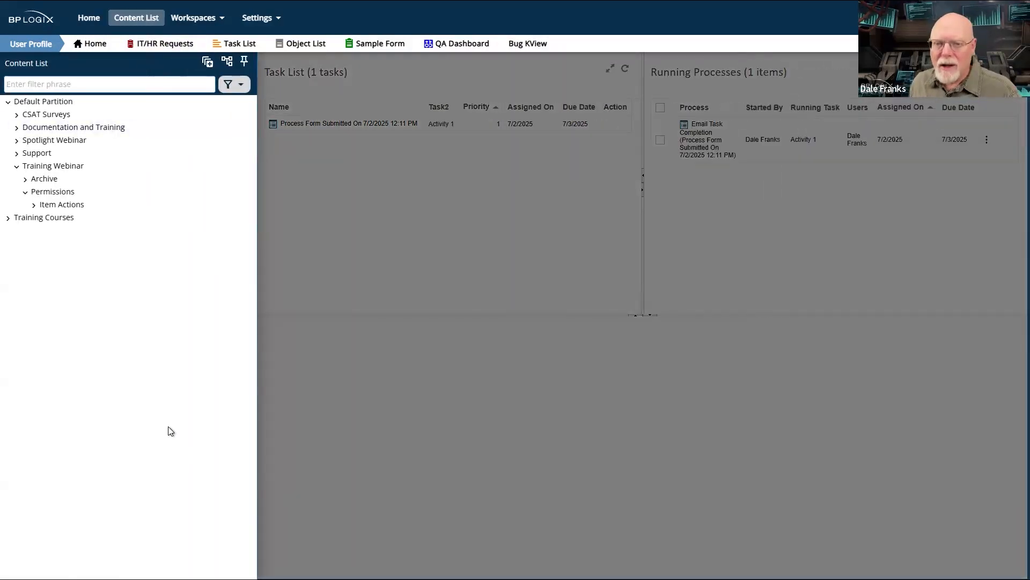
click(26, 143)
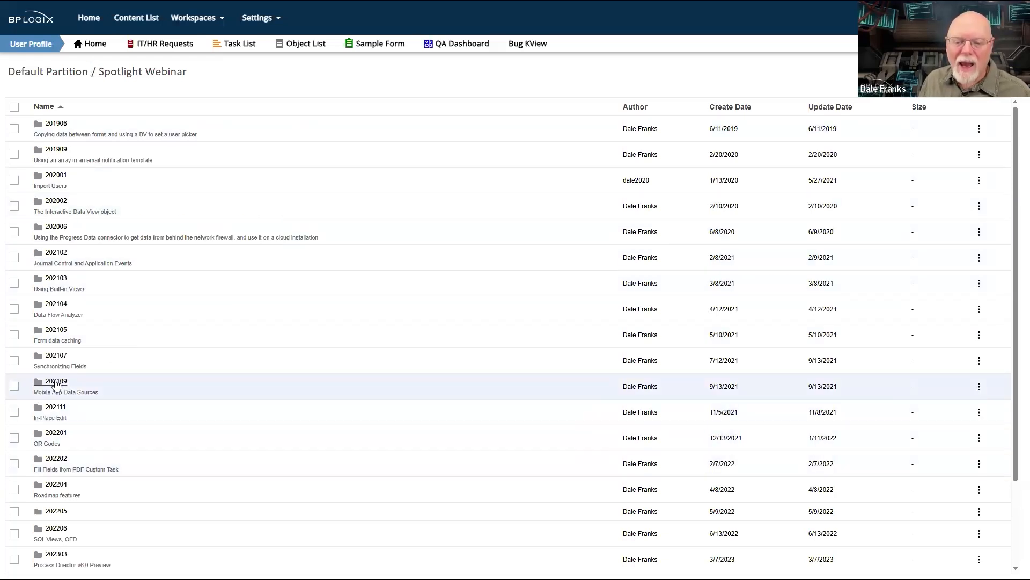
scroll(56, 382, down, 3)
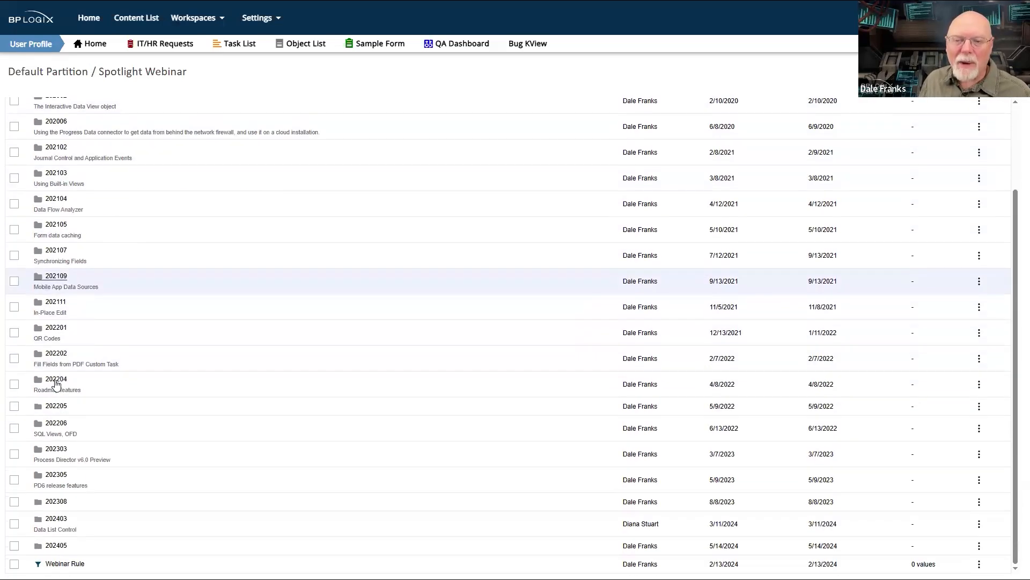
click(47, 306)
click(48, 318)
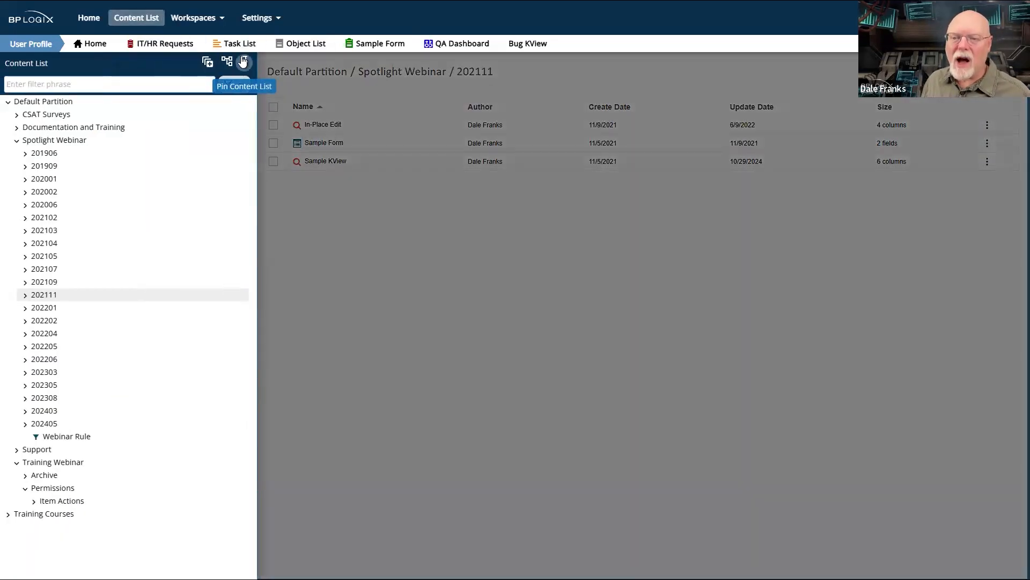
click(244, 61)
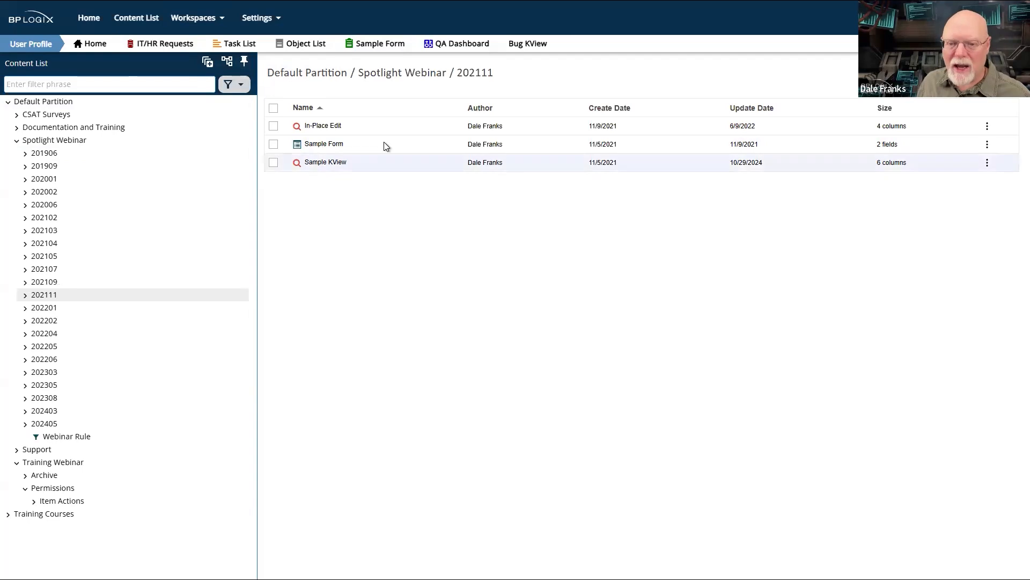
- Open the properties of the Permissions folder under Training Webinar and view its permission settings
click(66, 490)
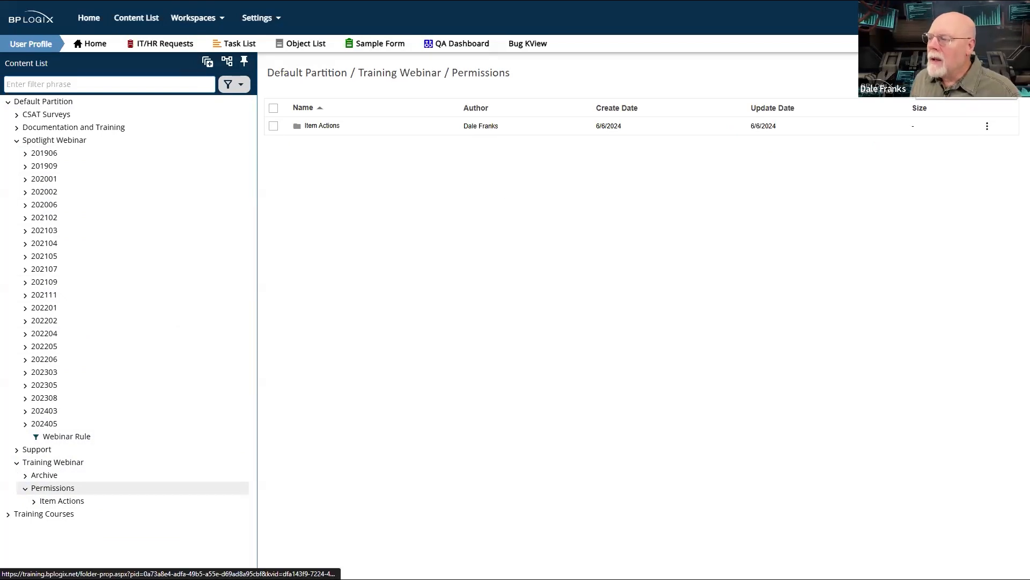
click(966, 80)
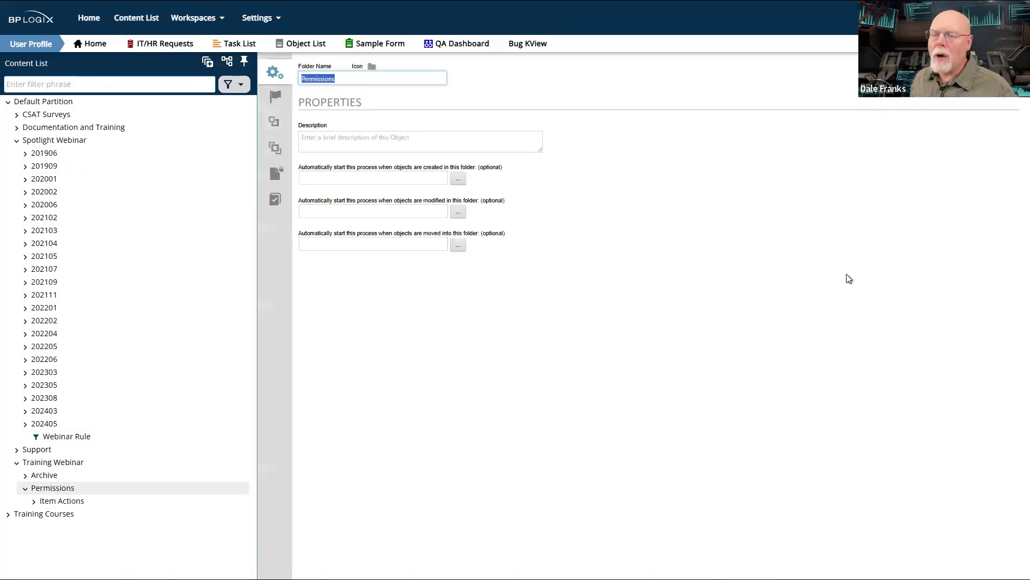
click(274, 179)
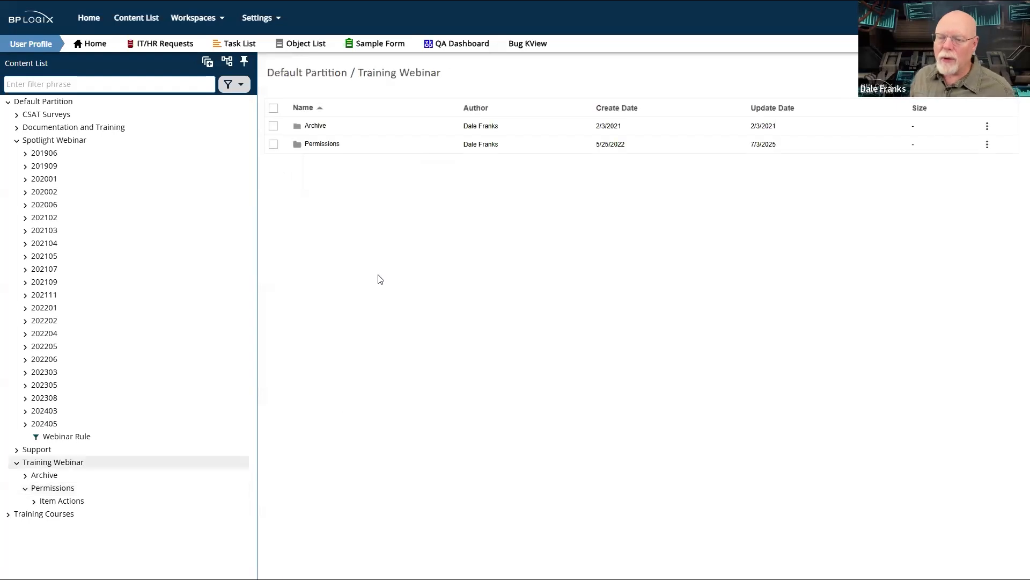
- Create a folder named Webinar inside the Permissions folder of Training Webinar, and open its permission settings
click(332, 144)
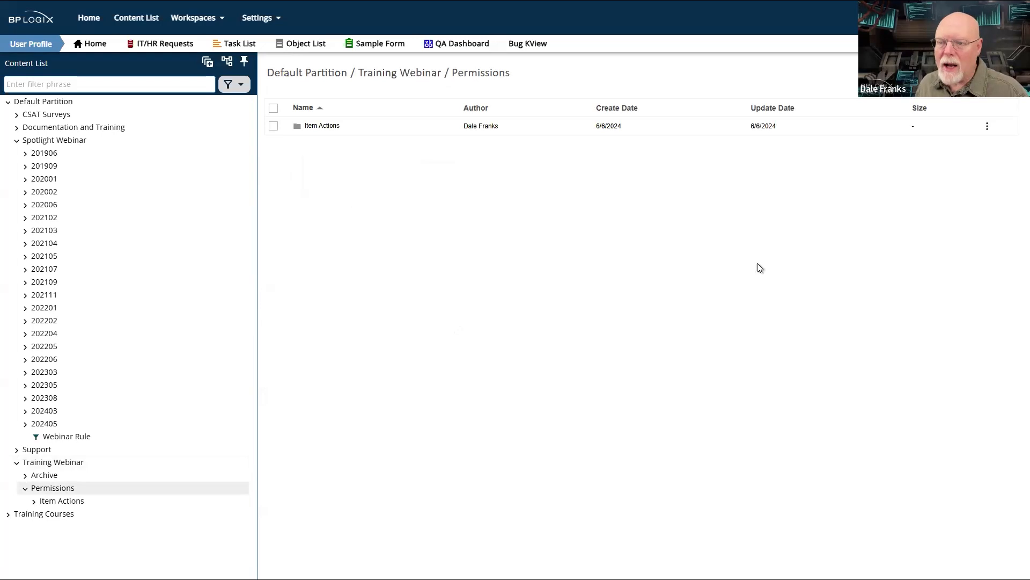
mouse_move(993, 73)
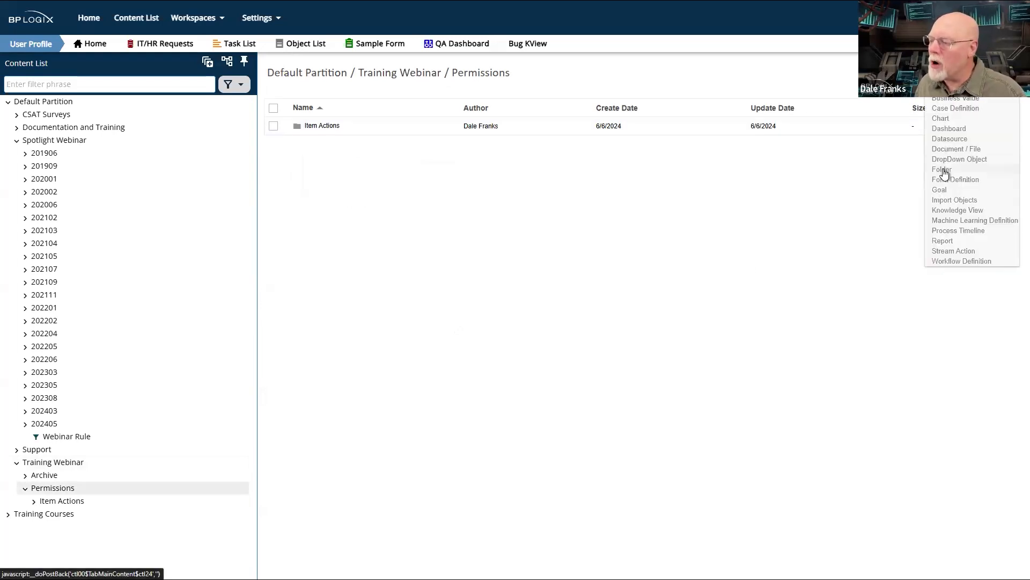
click(942, 169)
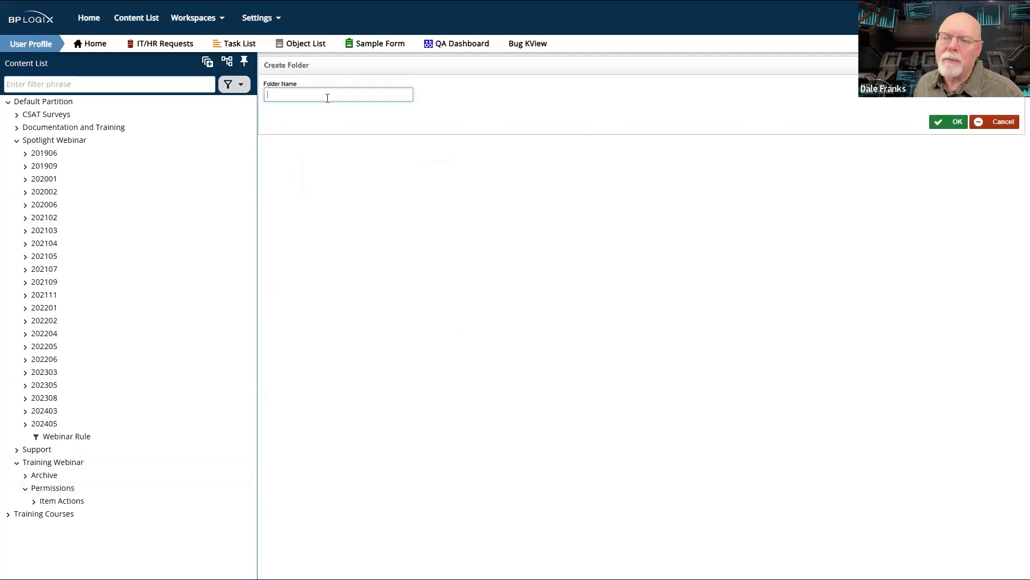
text(Webinar)
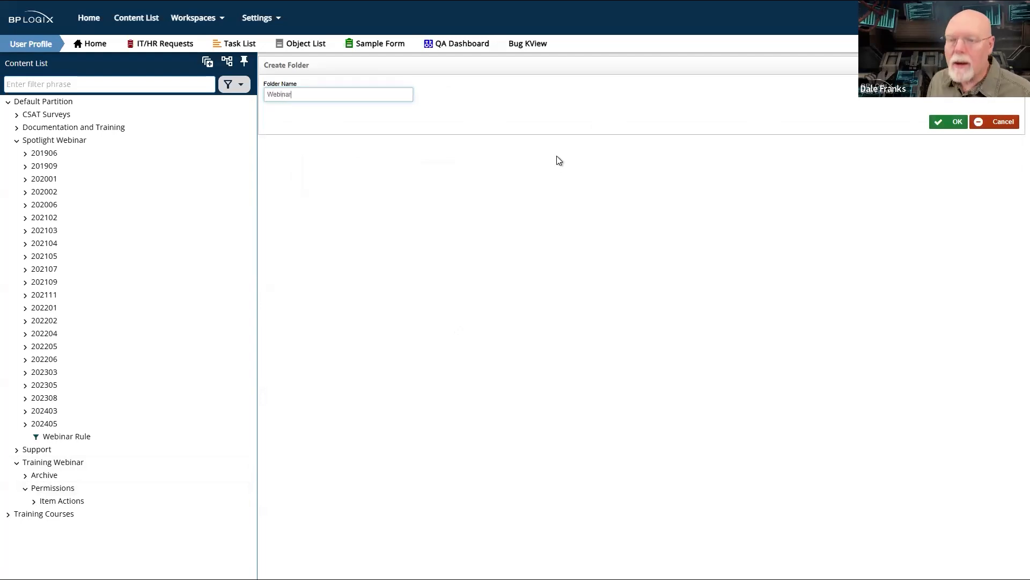
click(957, 123)
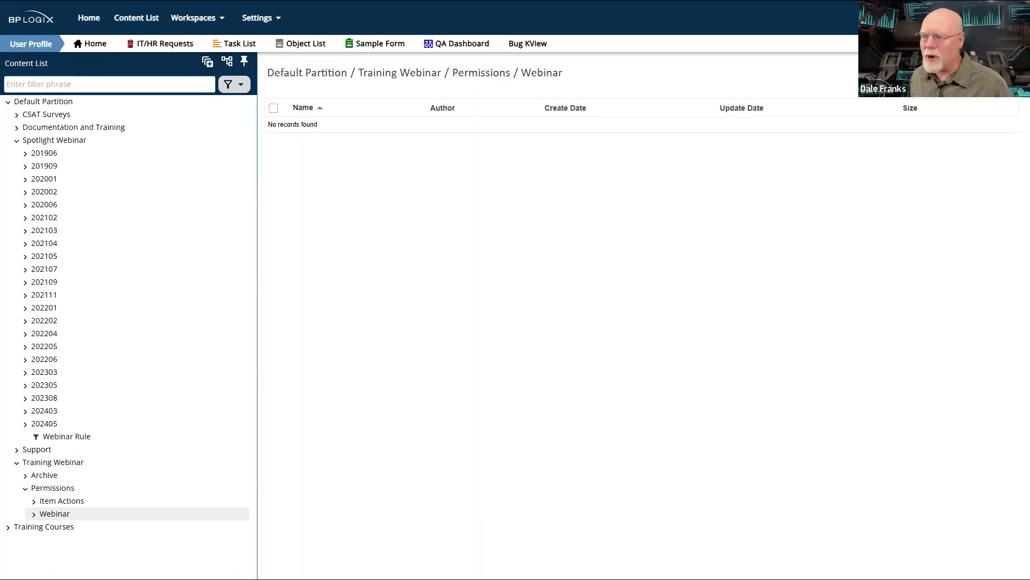
click(966, 83)
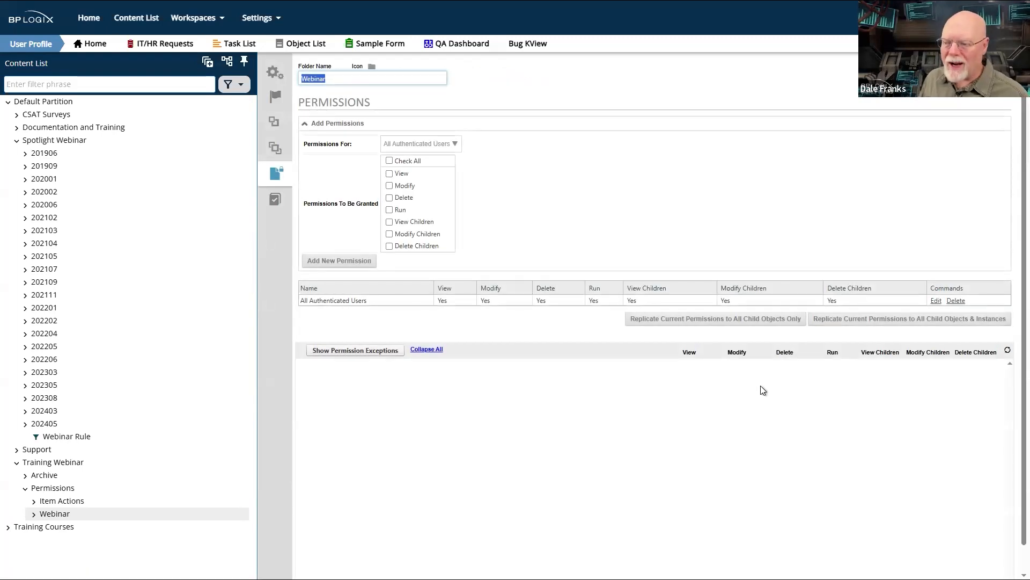
- Examine the permissions granted to All Authenticated Users on the Webinar folder
drag(379, 298, 674, 310)
drag(829, 309, 909, 300)
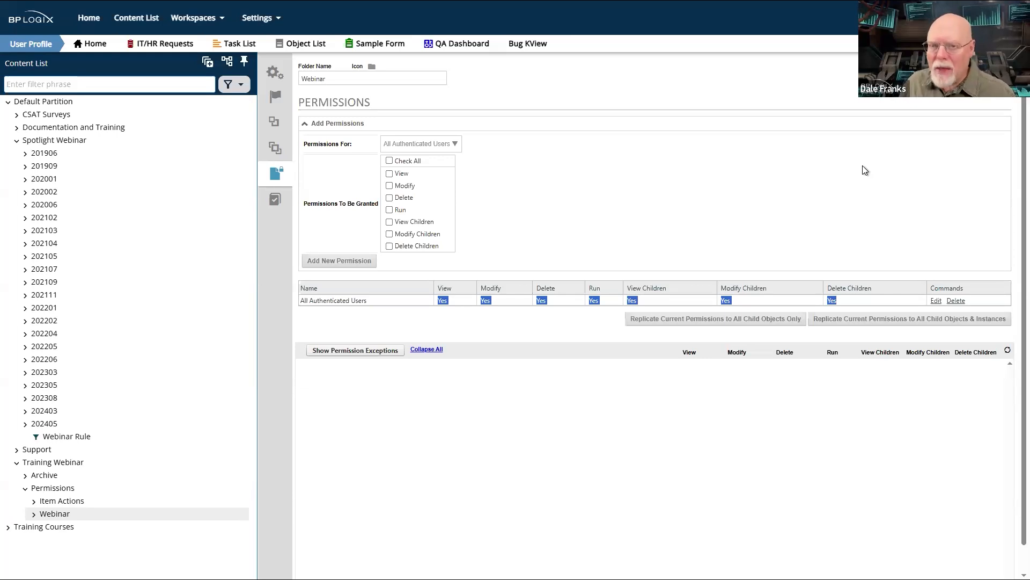
click(815, 177)
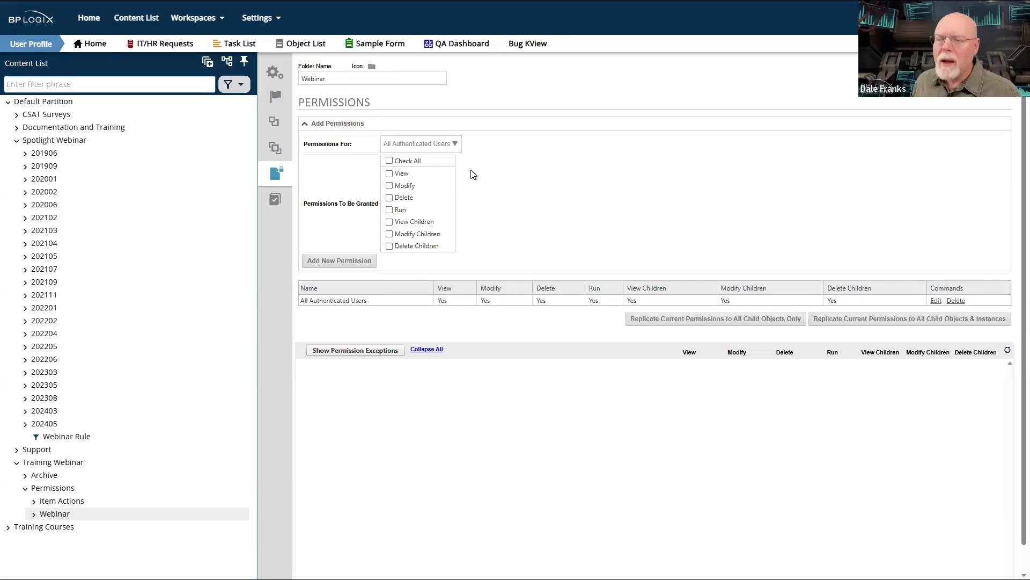
- Try a Specific User as the recipient of a new permission, selecting a user by name, and clear that selection
click(456, 144)
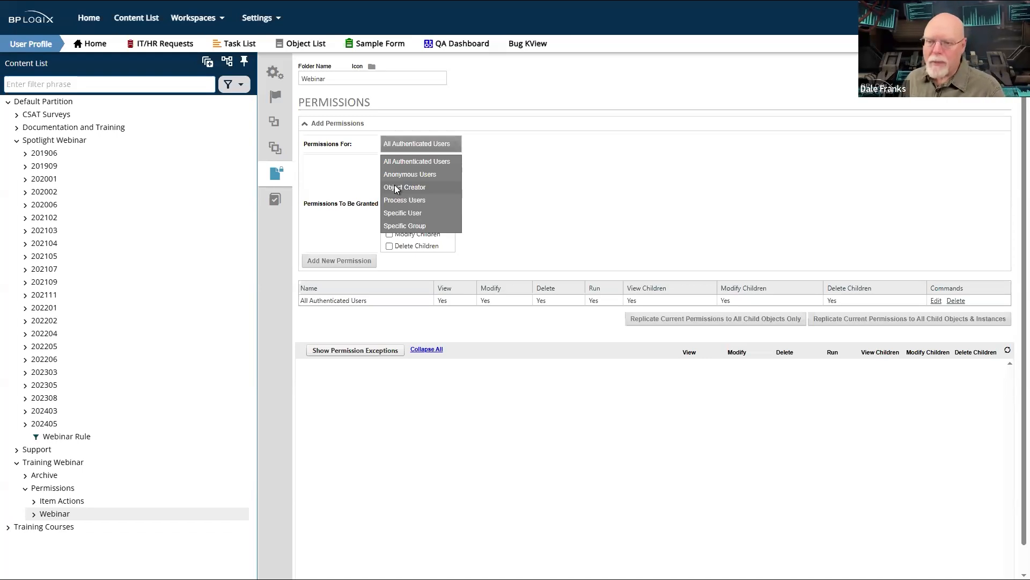
click(430, 217)
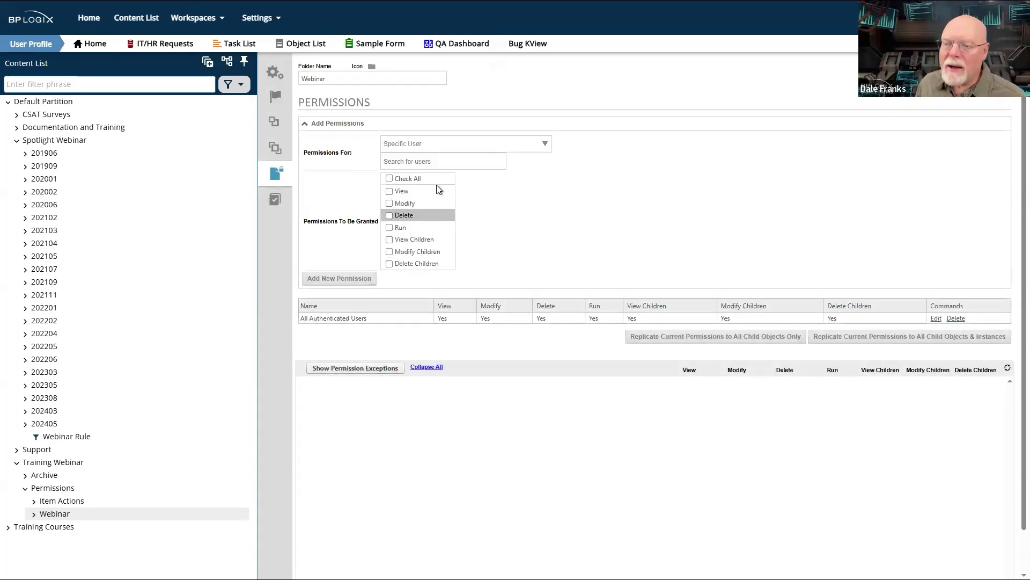
click(440, 158)
text(diana)
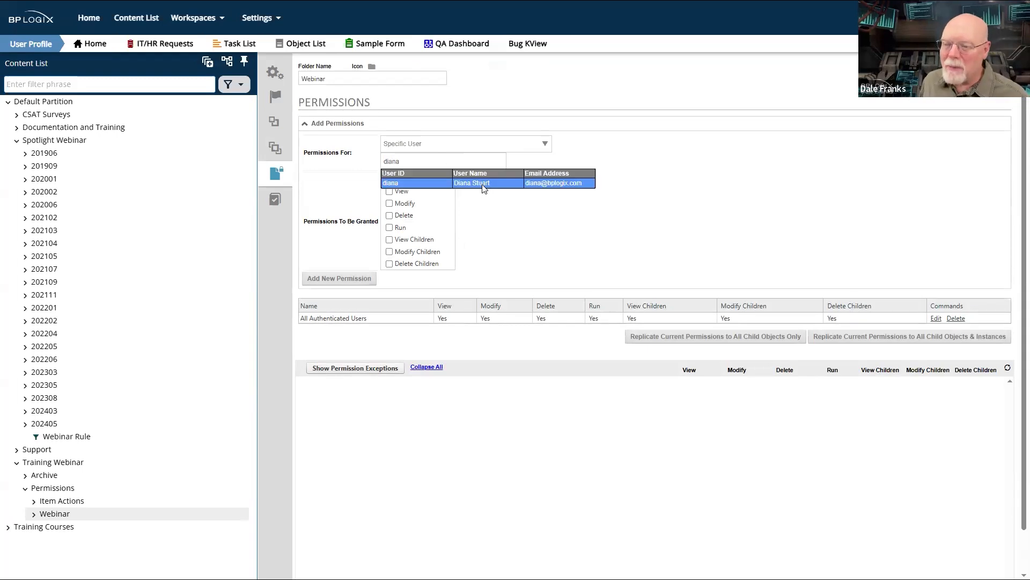
click(480, 186)
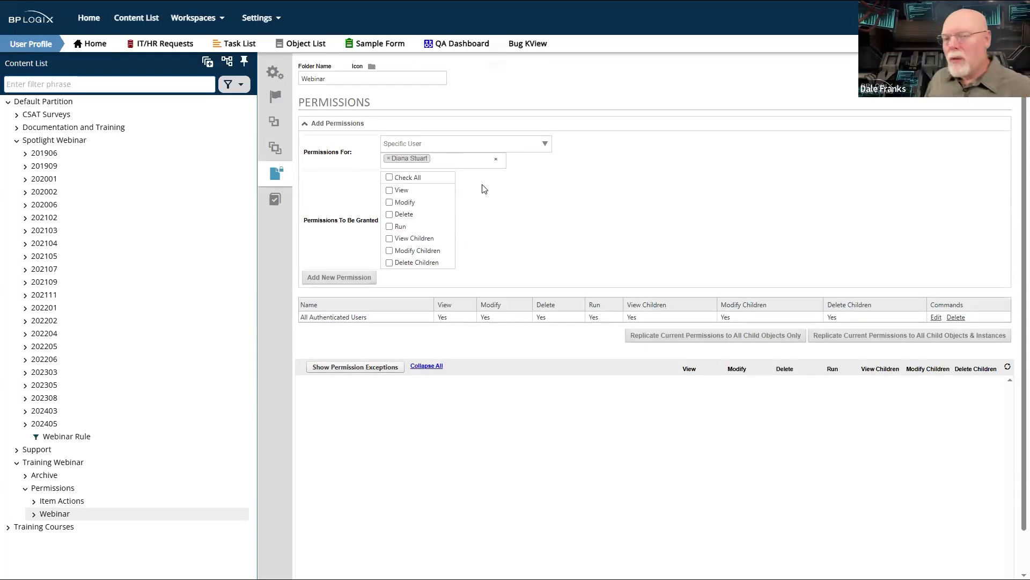
click(496, 159)
- Try a Specific Group as the permission recipient, choosing the Finance group, and clear that selection
click(543, 148)
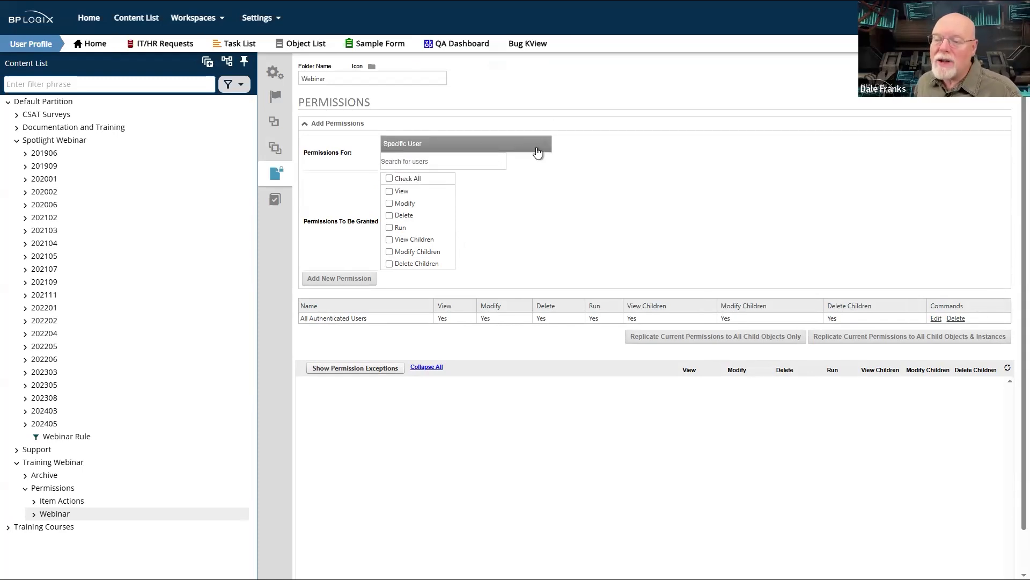
click(536, 151)
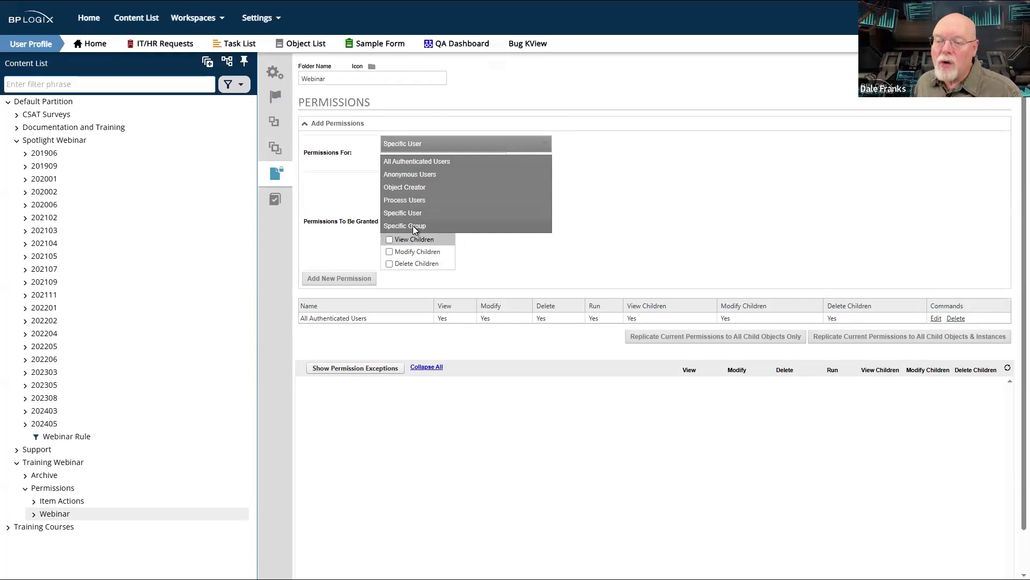
click(413, 226)
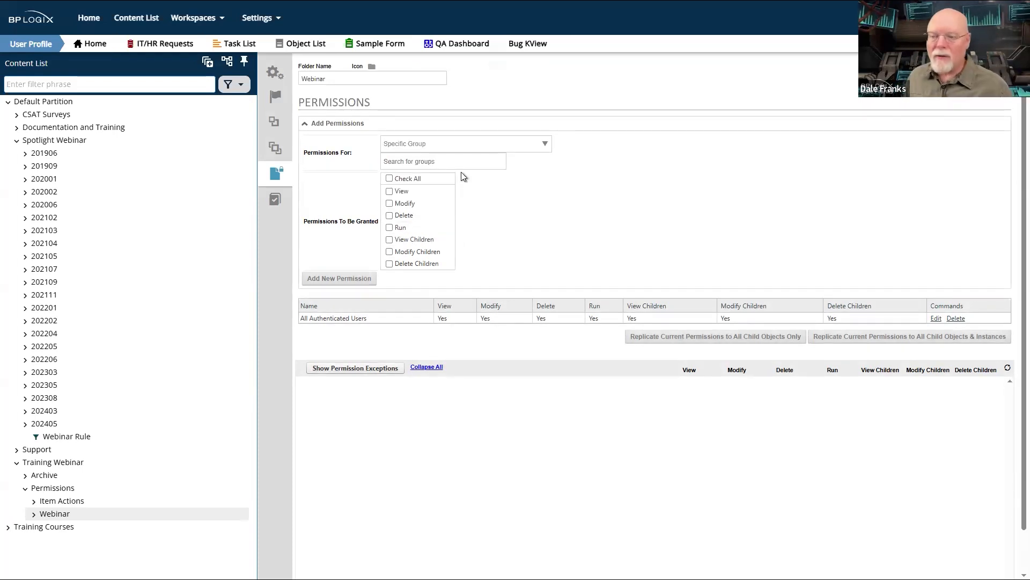
click(472, 159)
text(fina)
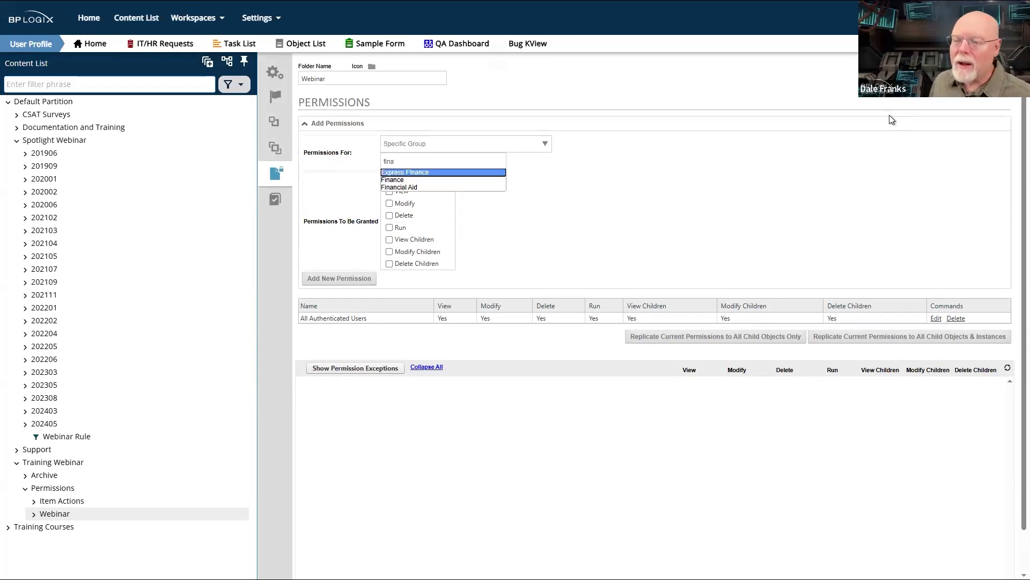
click(395, 181)
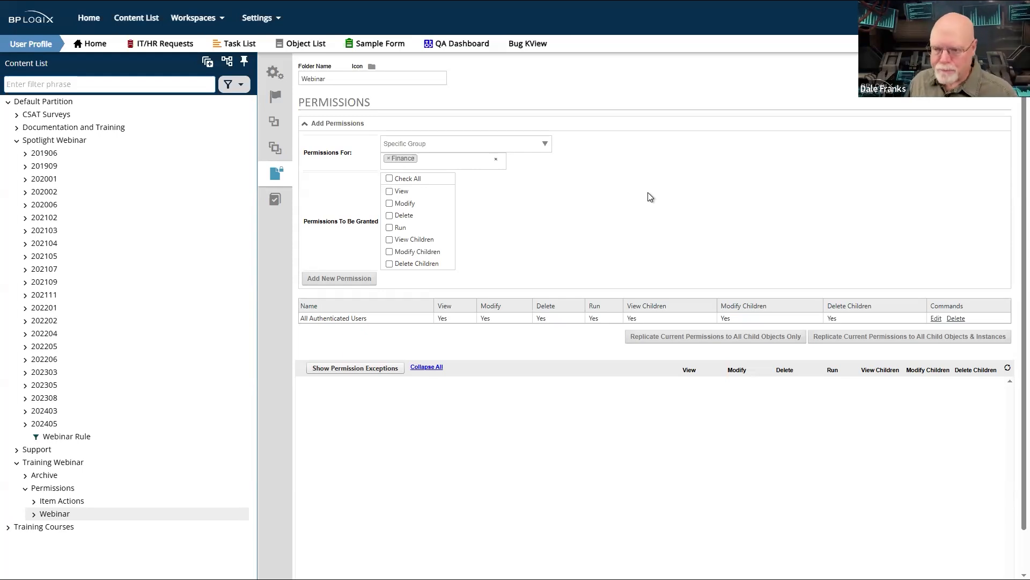
click(496, 163)
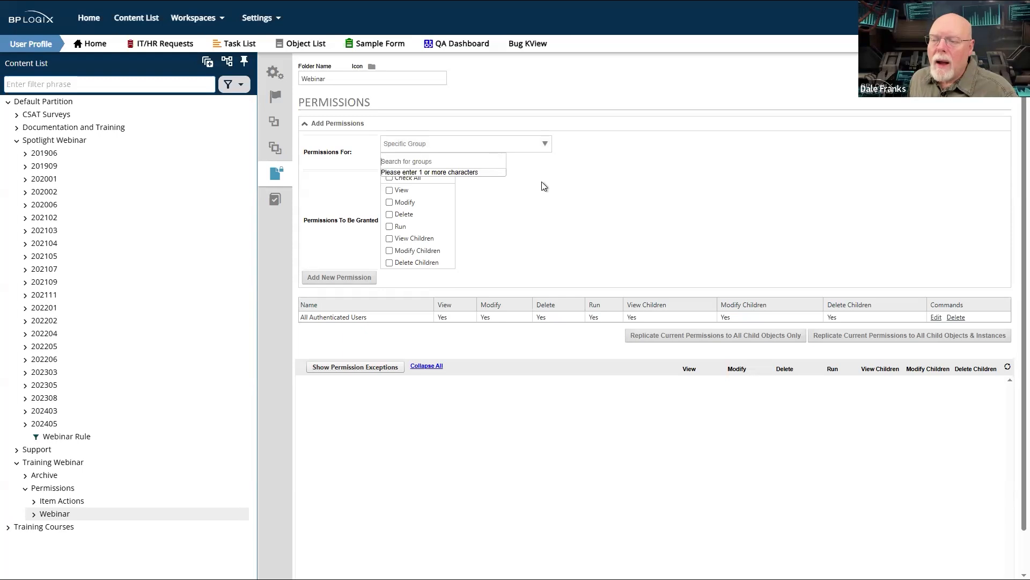
click(564, 154)
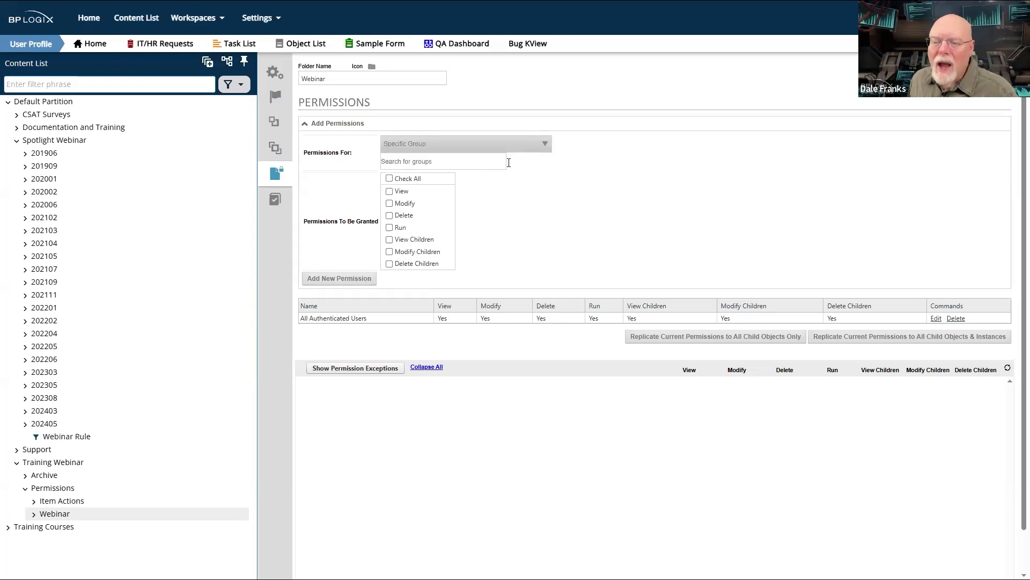
- Set the new permission to apply to a Specific Group and choose the Finance group
click(542, 150)
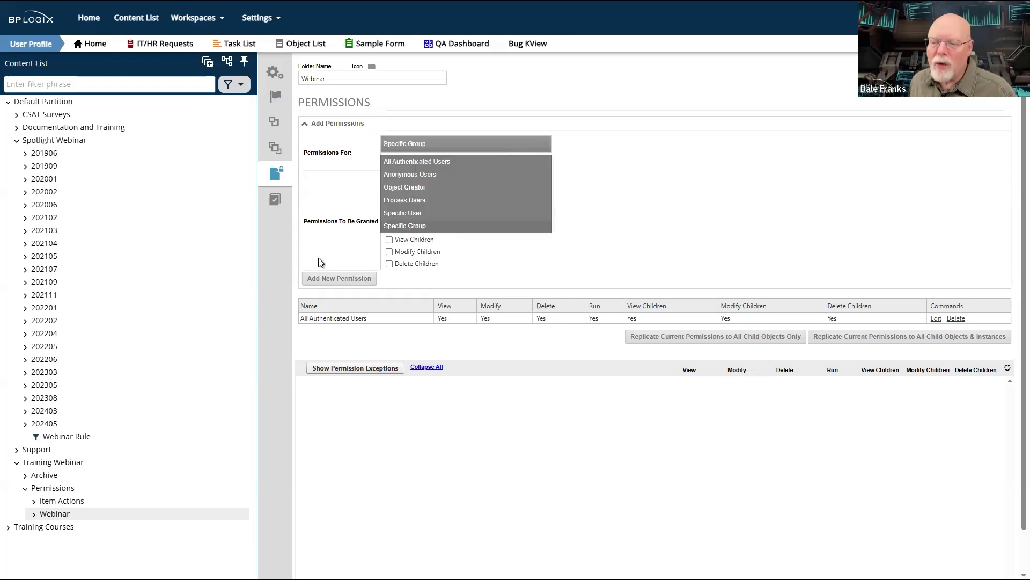
click(414, 225)
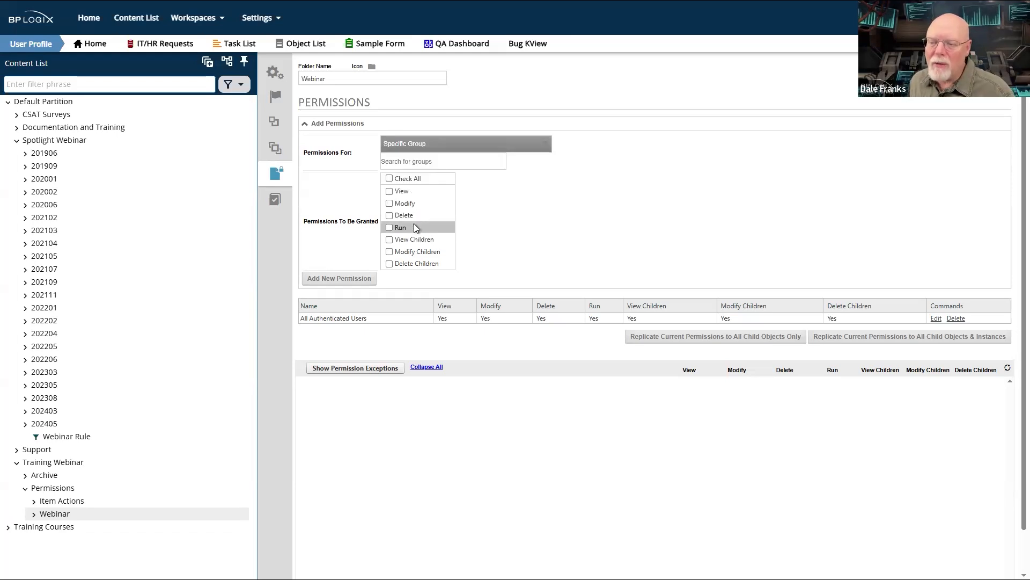
click(450, 158)
text(fina)
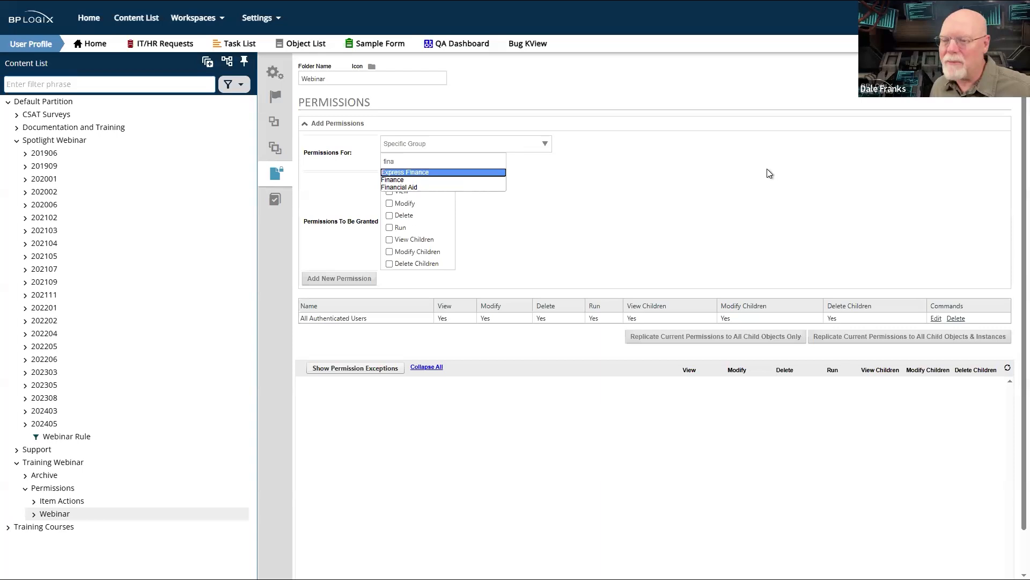
click(412, 179)
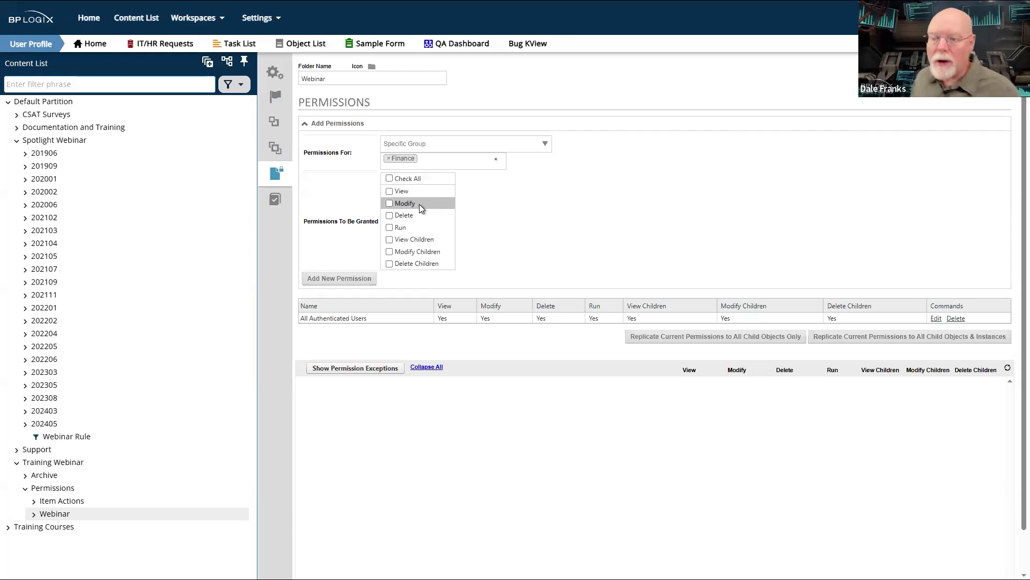
- Try different combinations of the View, Modify and Delete permissions for the Finance group, and clear them all again
click(389, 215)
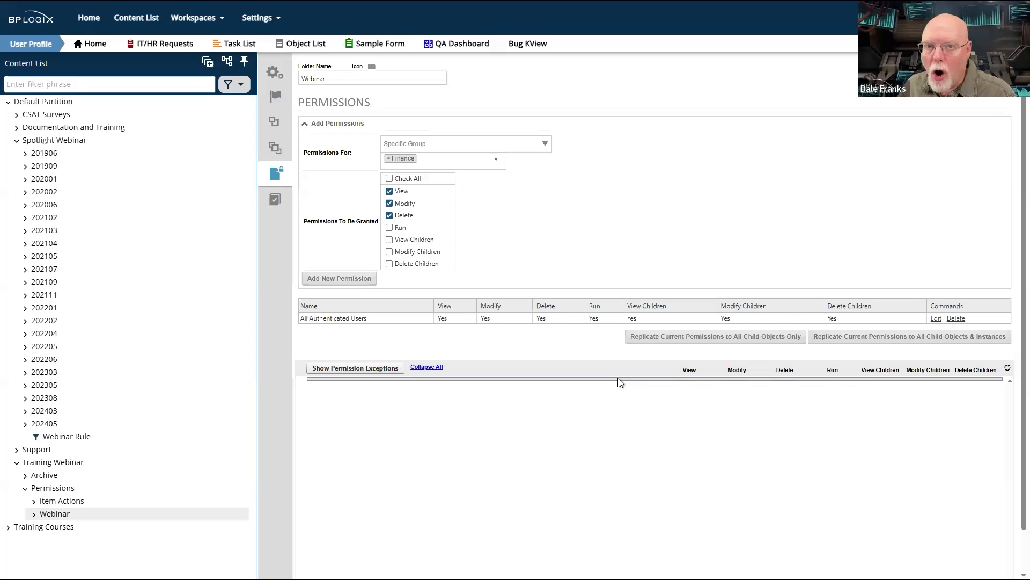
click(387, 205)
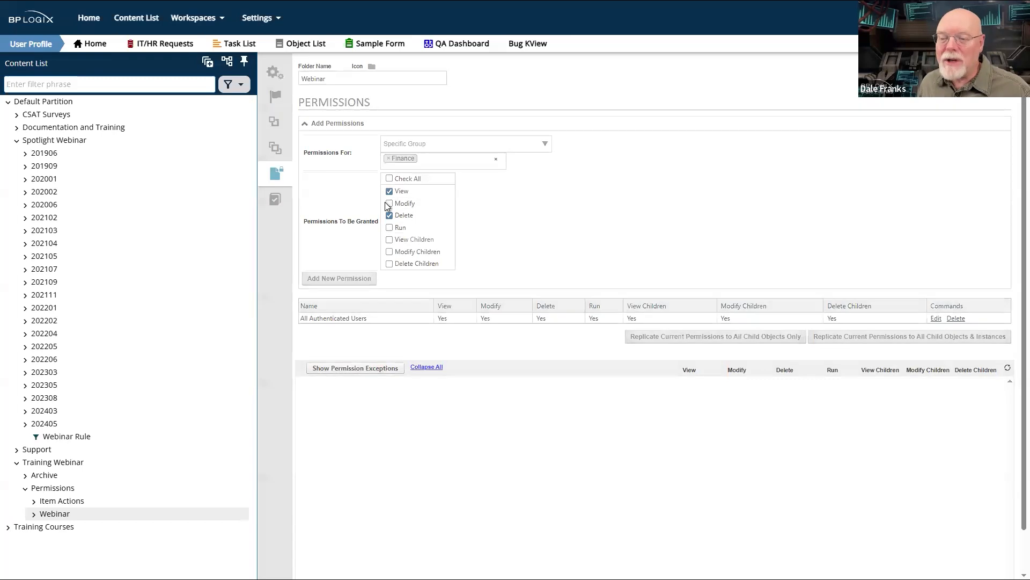
click(389, 215)
click(390, 203)
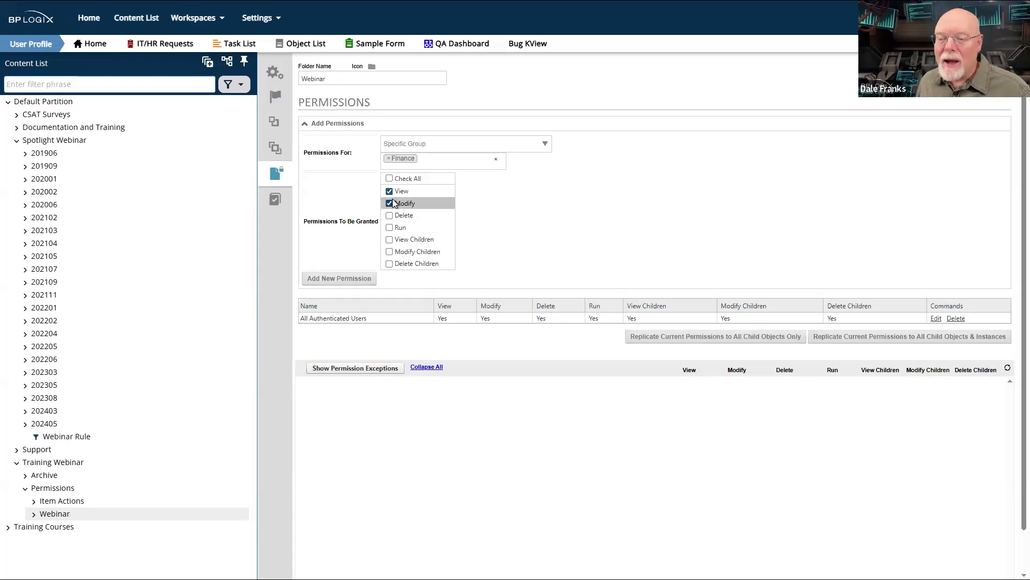
click(392, 203)
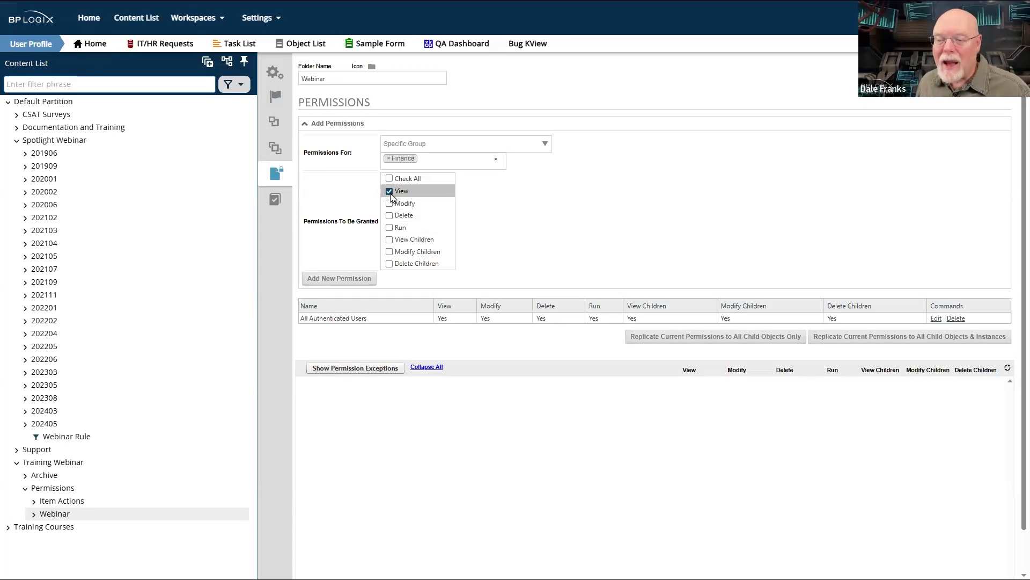
click(390, 203)
click(390, 191)
click(389, 215)
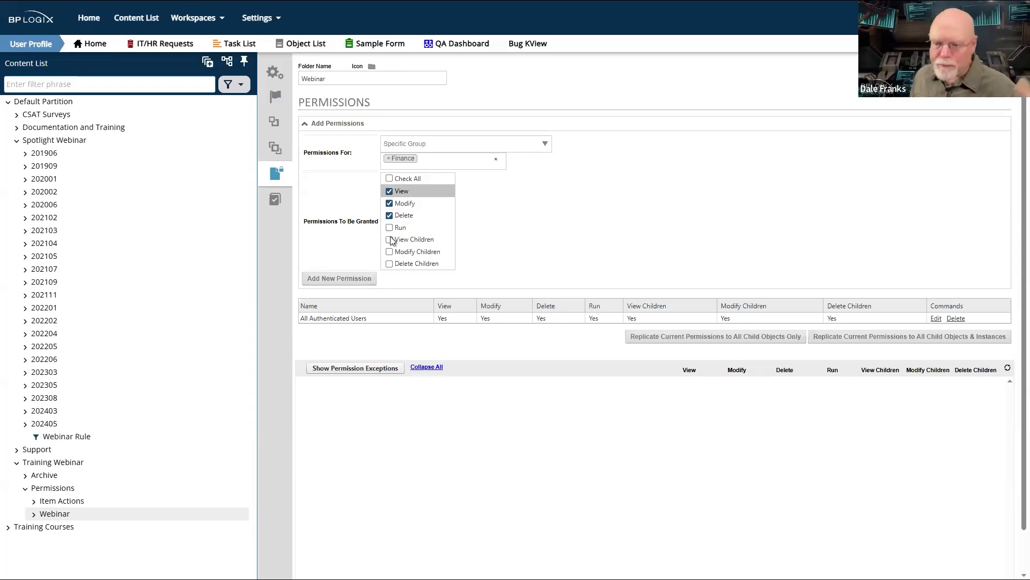
click(390, 215)
click(390, 204)
click(390, 191)
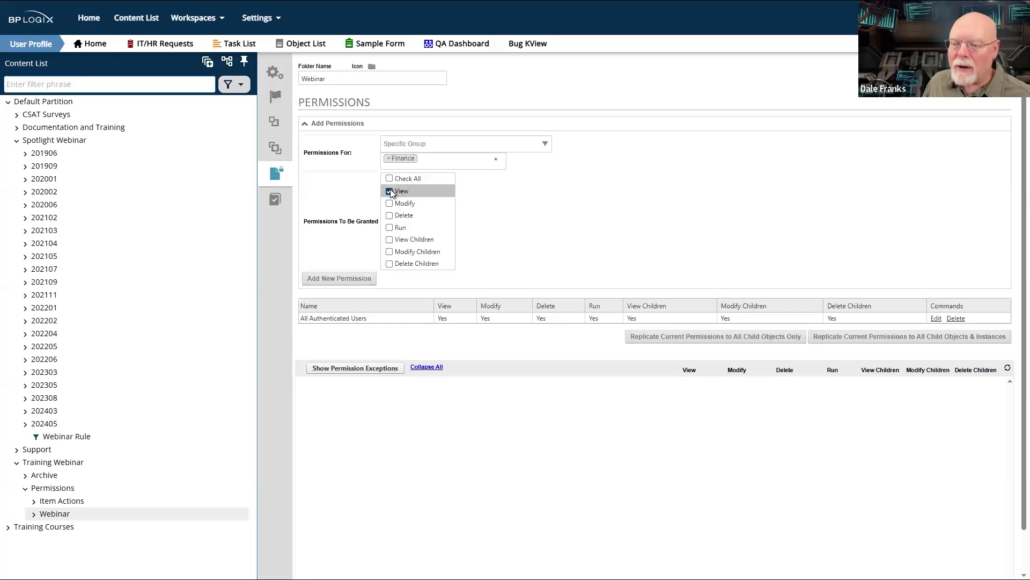
- Select Run as the only permission to grant to the Finance group
click(390, 227)
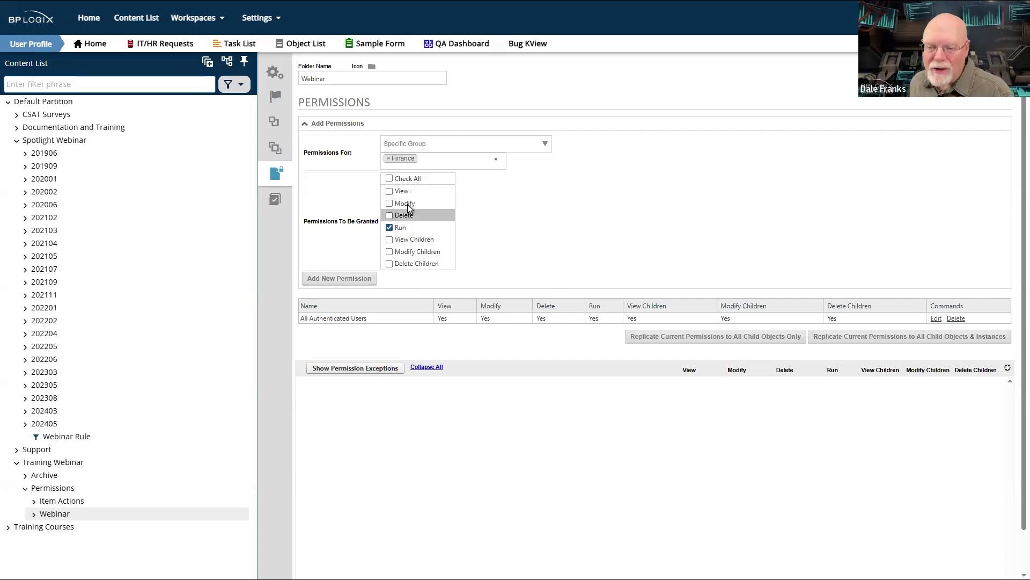
click(401, 227)
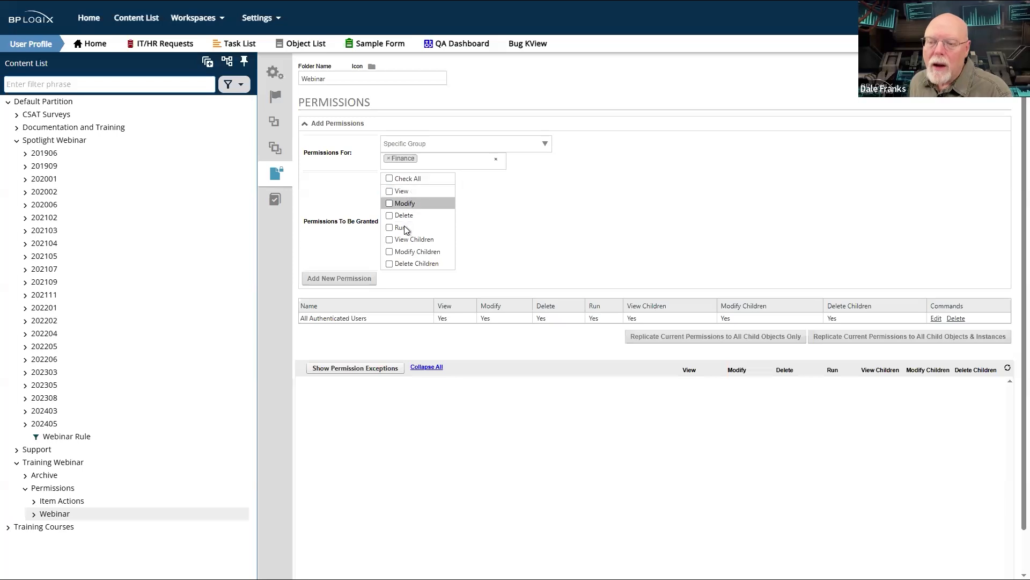
click(389, 228)
click(389, 228)
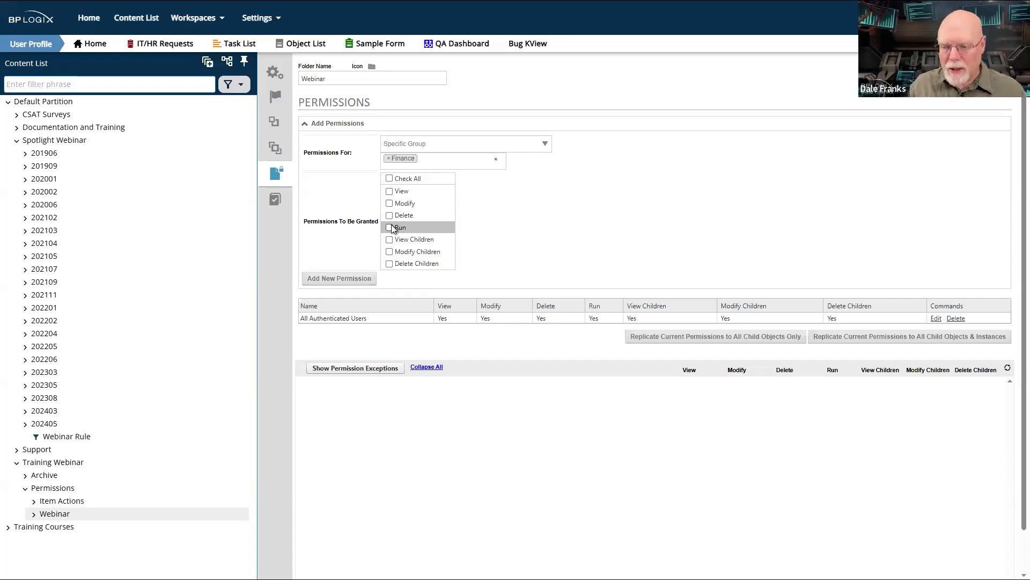
click(390, 227)
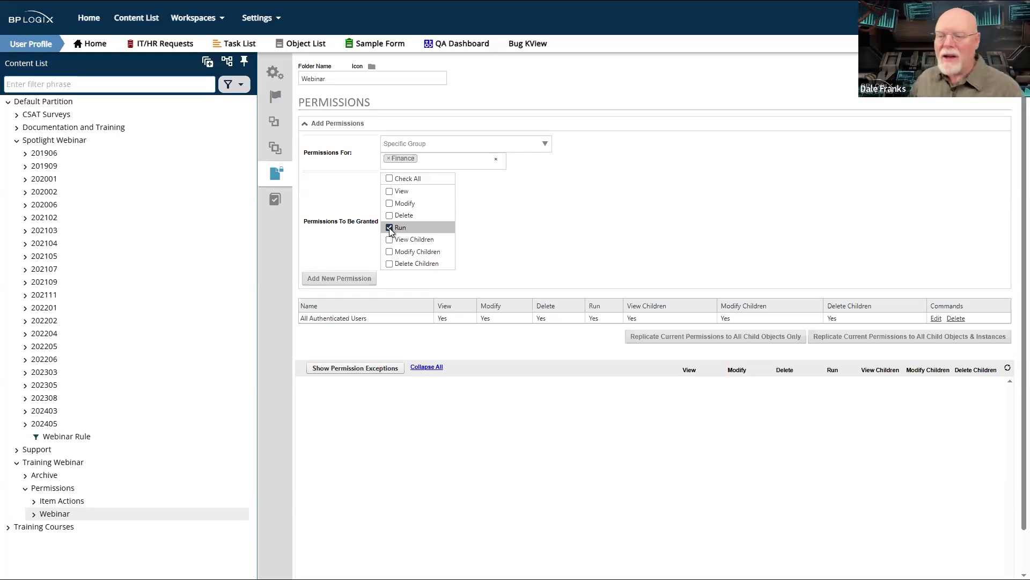
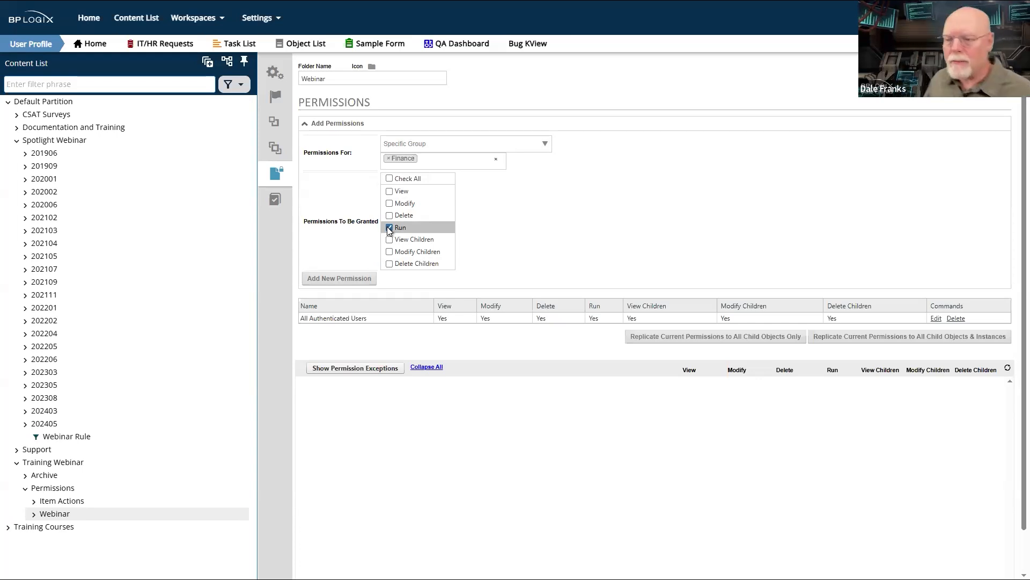
- Clear Run, try combinations of View Children, Modify Children and Delete Children for the Finance group, and clear them all again
click(390, 228)
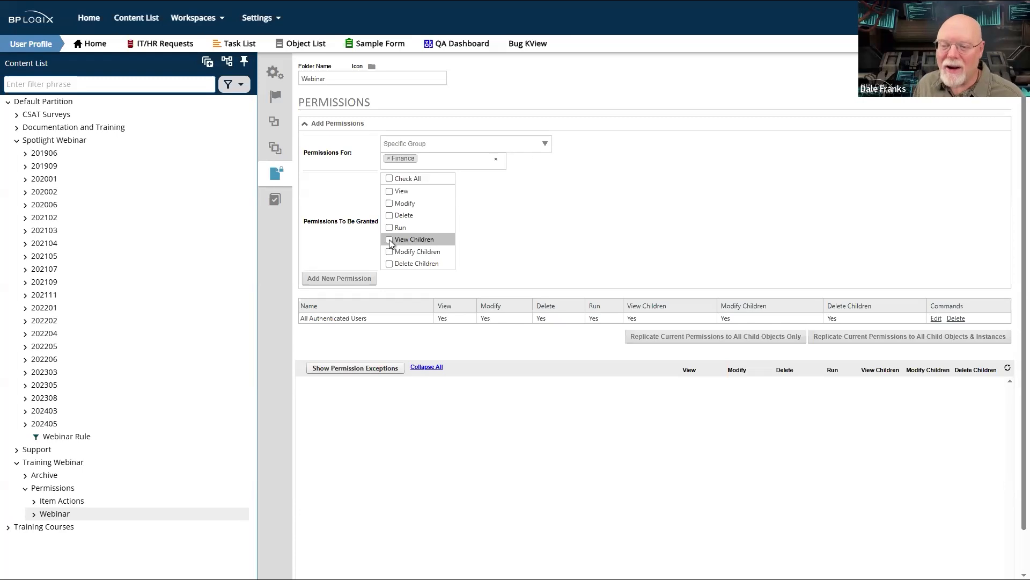
click(391, 240)
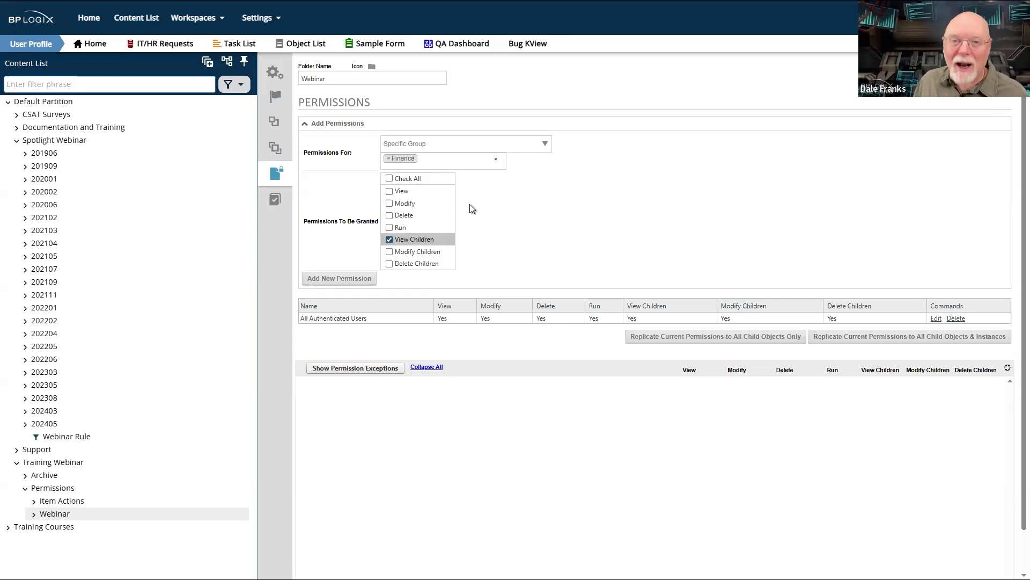
click(390, 240)
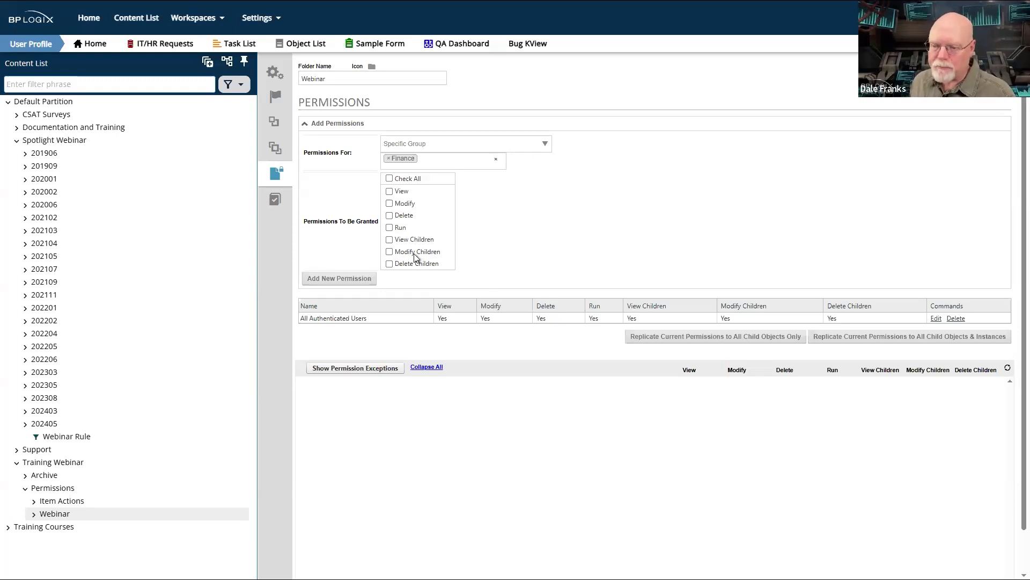
click(389, 252)
click(389, 240)
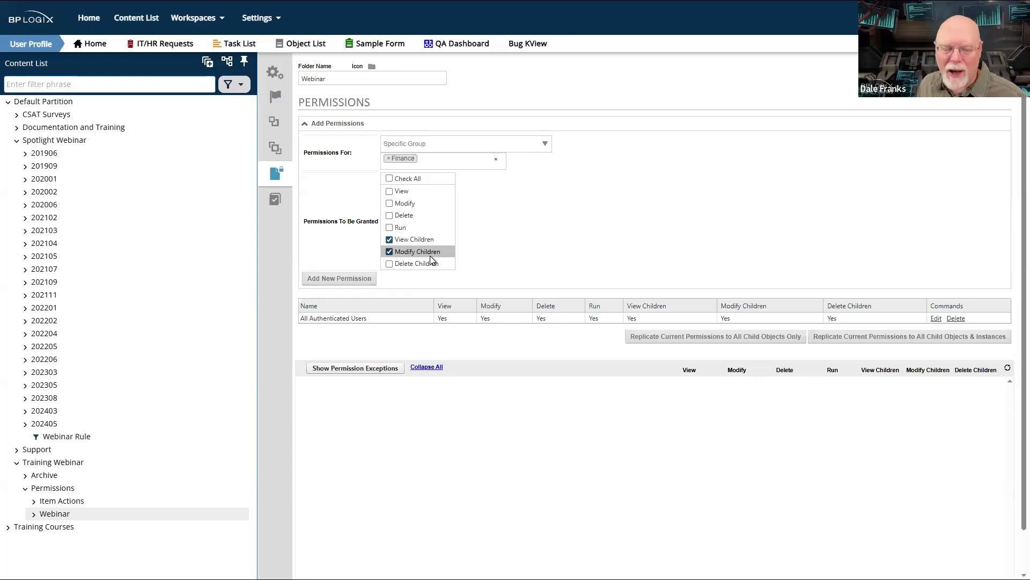
click(390, 252)
click(389, 263)
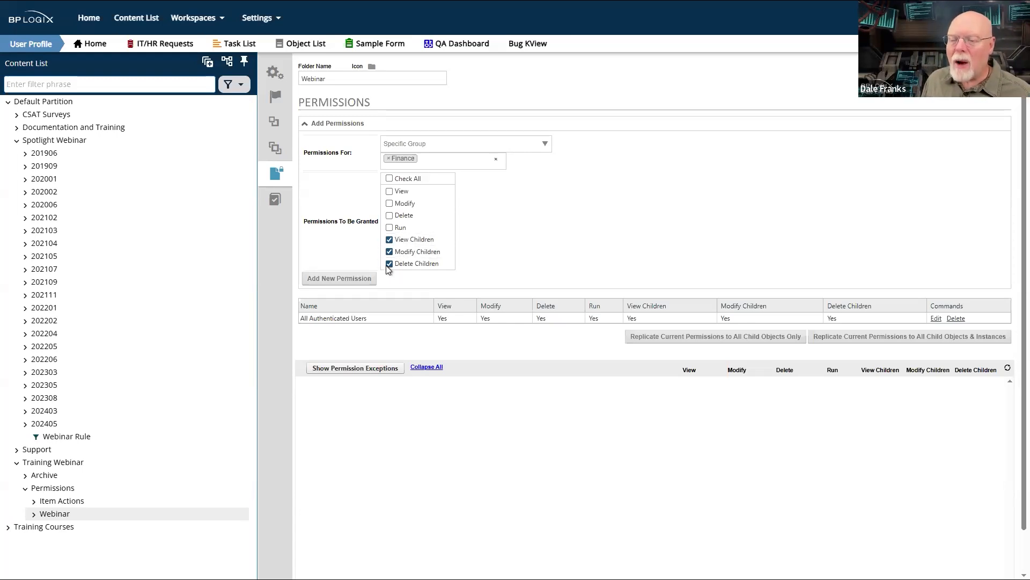
click(386, 264)
click(390, 252)
click(396, 240)
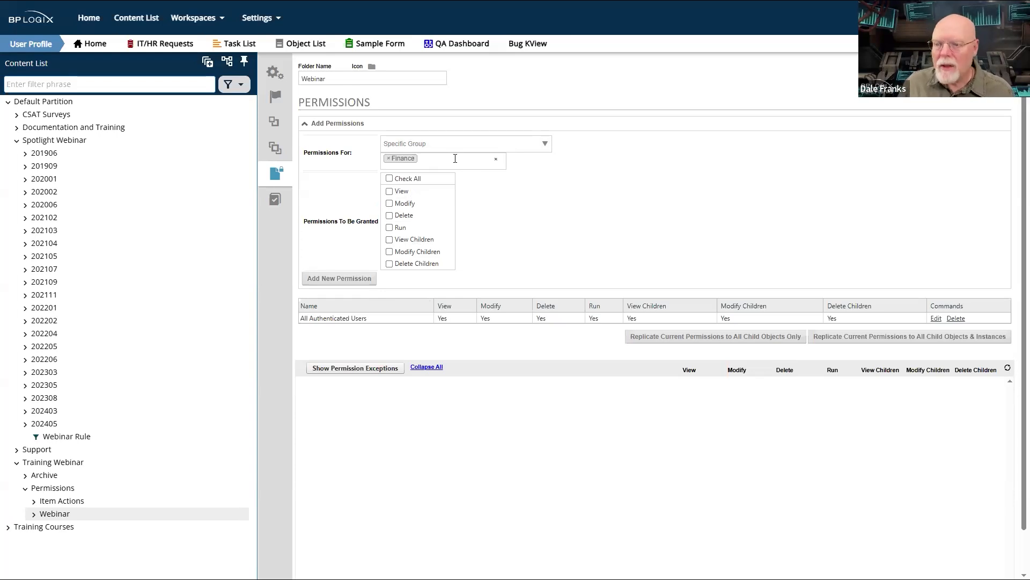
- Add a new permission to the Webinar folder granting the Finance group Run and View Children
click(389, 228)
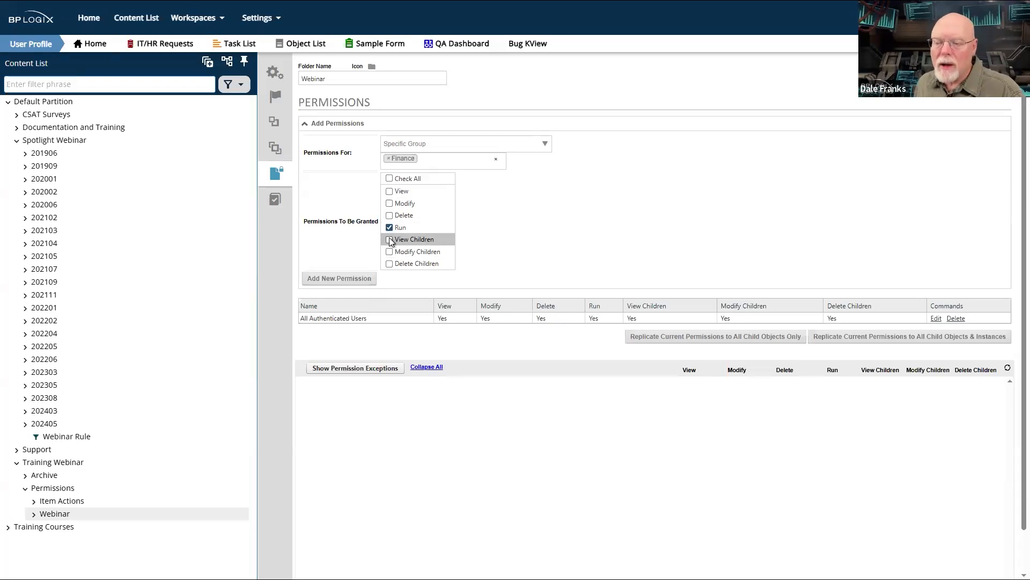
click(390, 240)
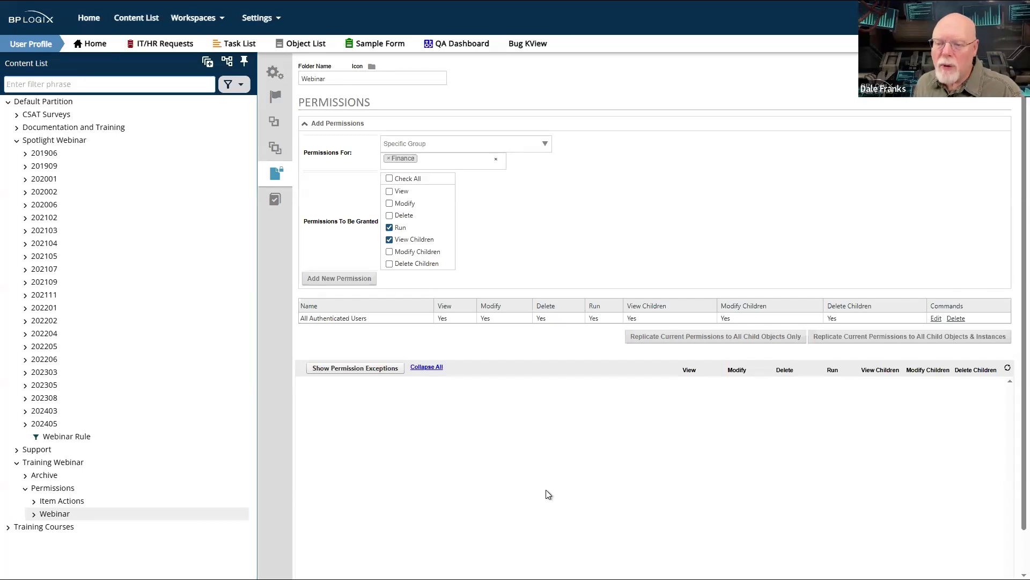
click(358, 282)
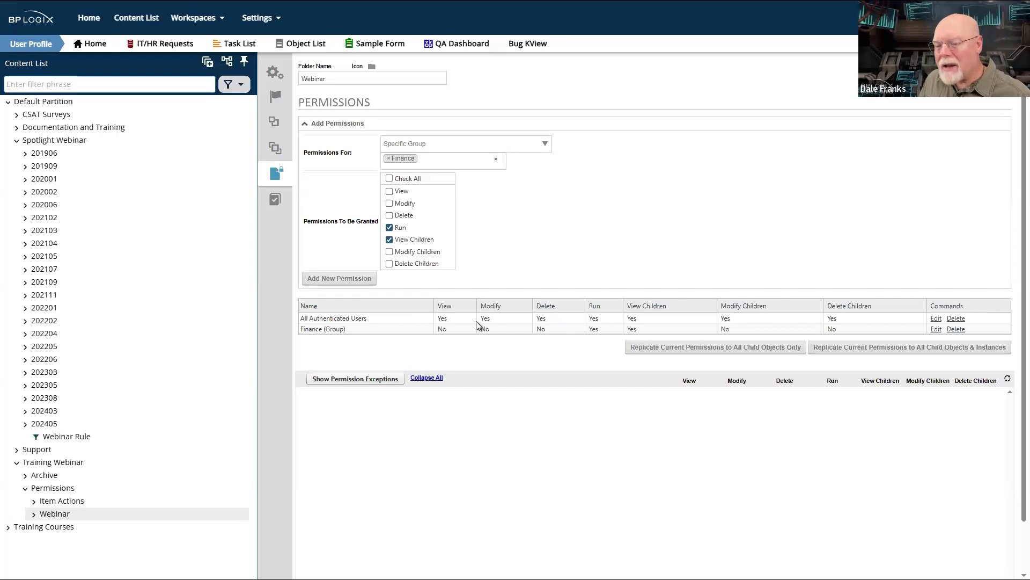
- Examine the Finance and All Authenticated Users entries in the Webinar folder's permission list and compare their rights
drag(353, 329, 298, 334)
click(348, 349)
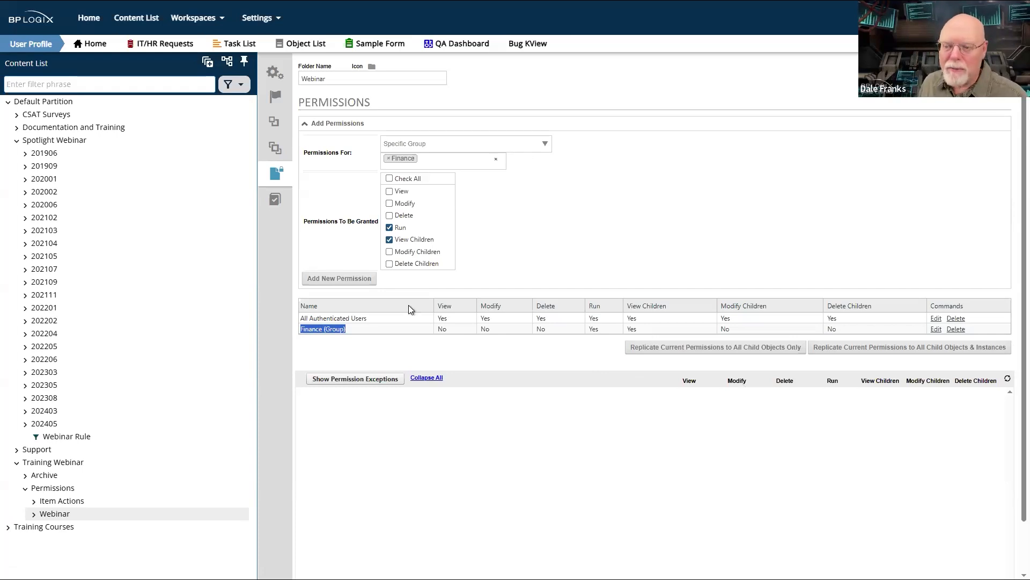
drag(367, 317, 299, 320)
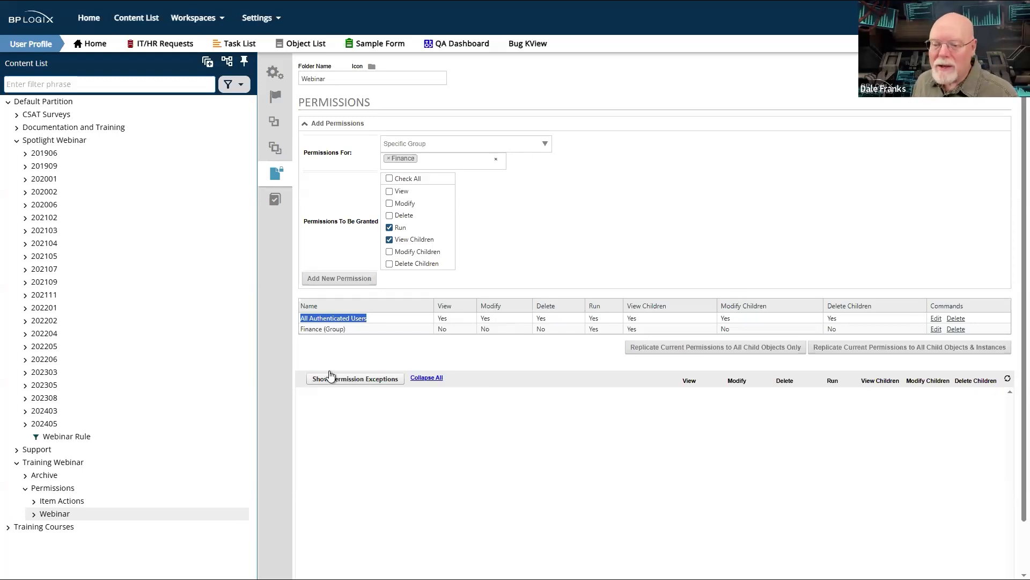
drag(351, 332, 308, 319)
triple_click(308, 319)
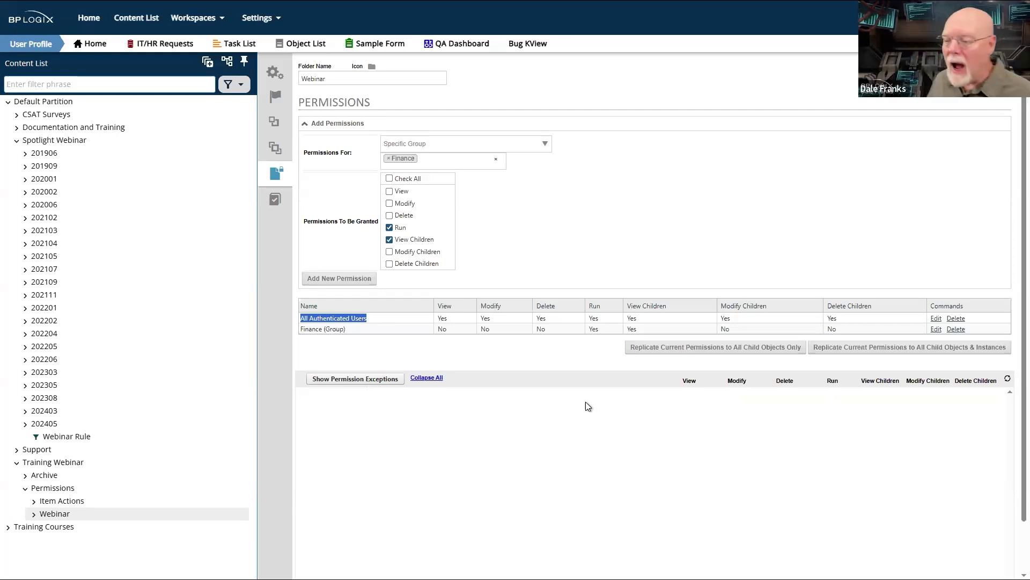
drag(455, 317, 546, 523)
click(510, 363)
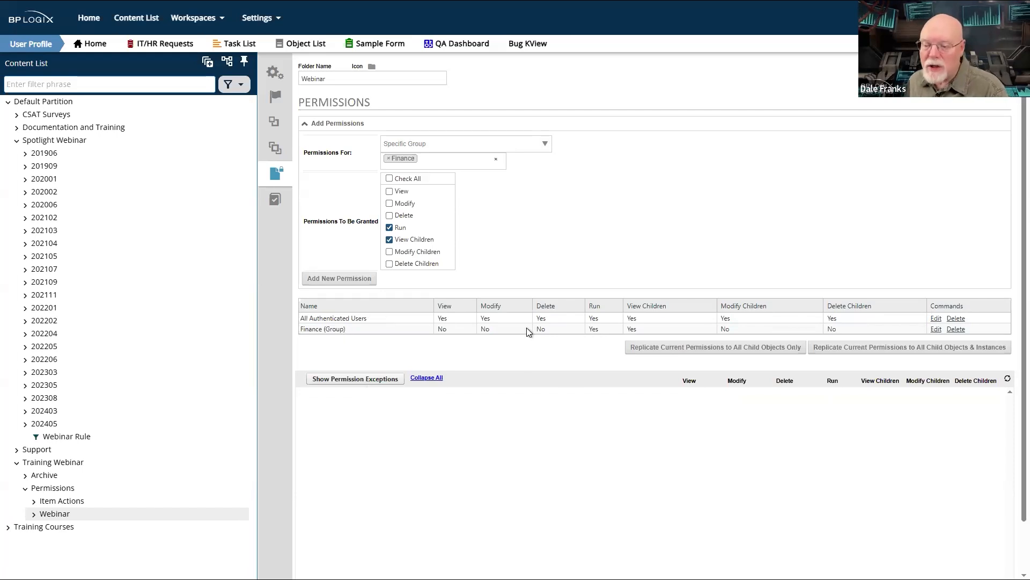
- Delete the All Authenticated Users and Finance group permissions from the Webinar folder, confirming each removal
click(953, 319)
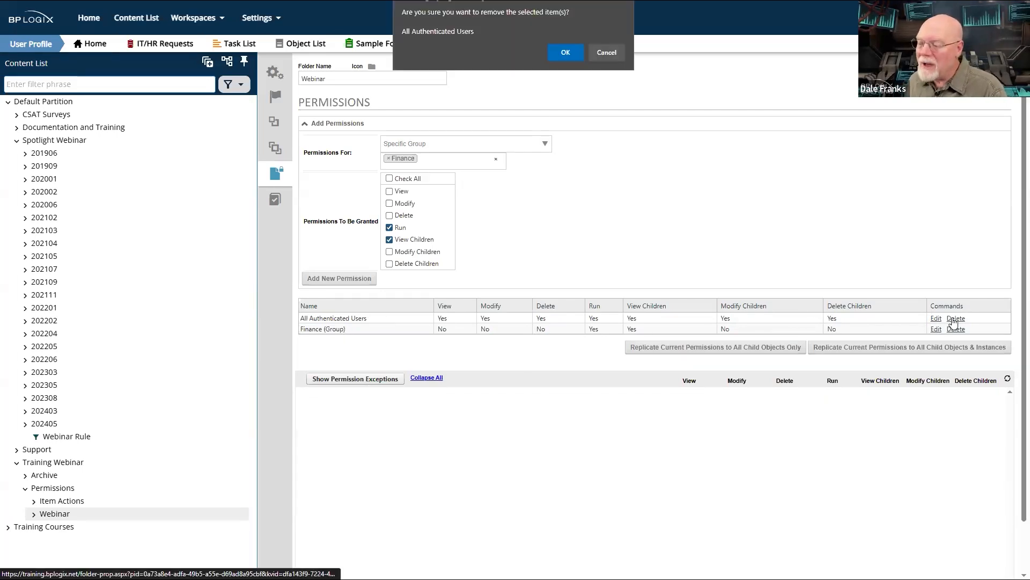
click(564, 51)
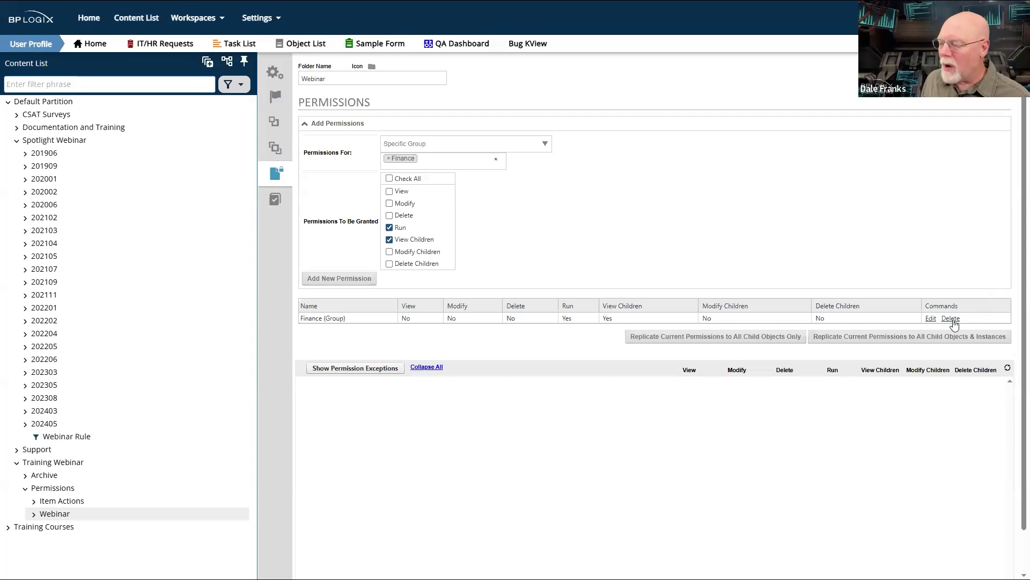
click(953, 320)
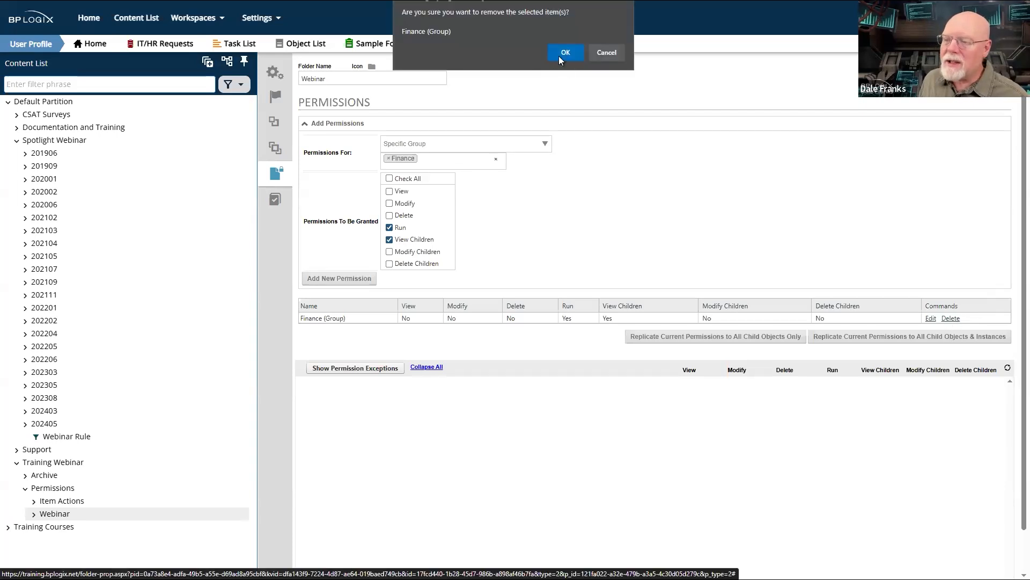
click(560, 60)
- Add a permission granting All Authenticated Users every right on the Webinar folder, and return to the parent folder's contents
click(537, 146)
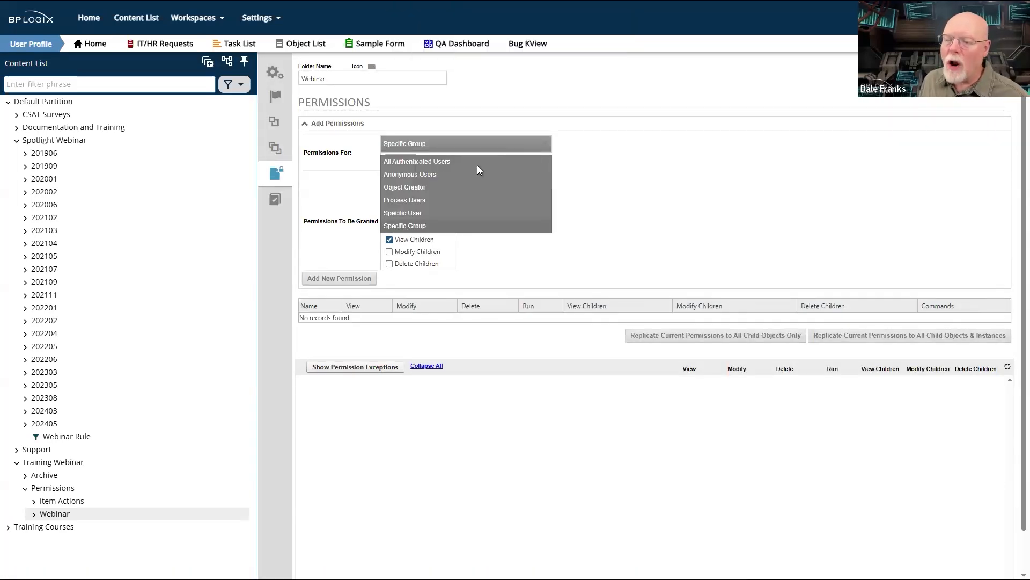
click(435, 163)
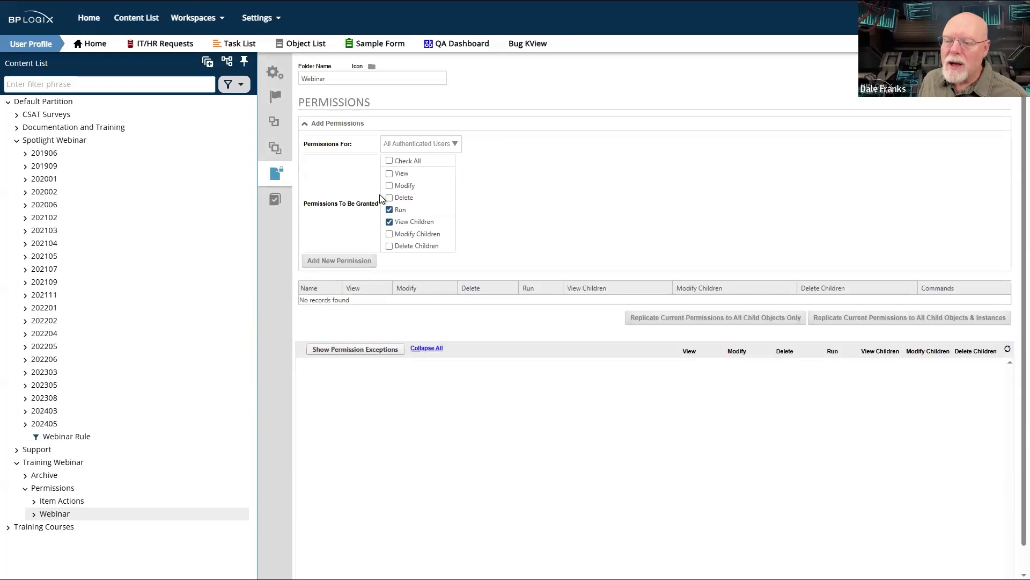
click(389, 161)
click(339, 261)
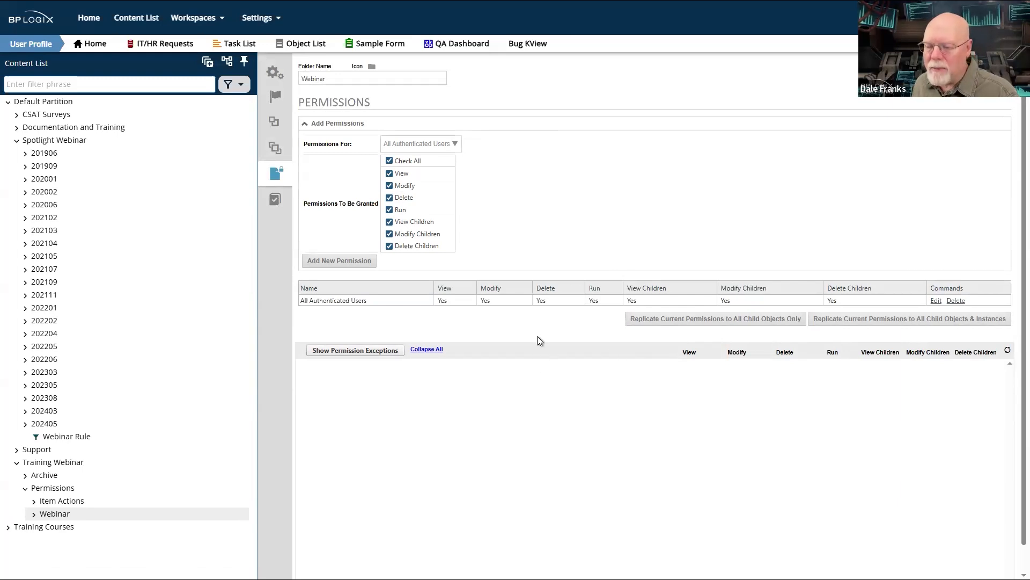
mouse_move(953, 80)
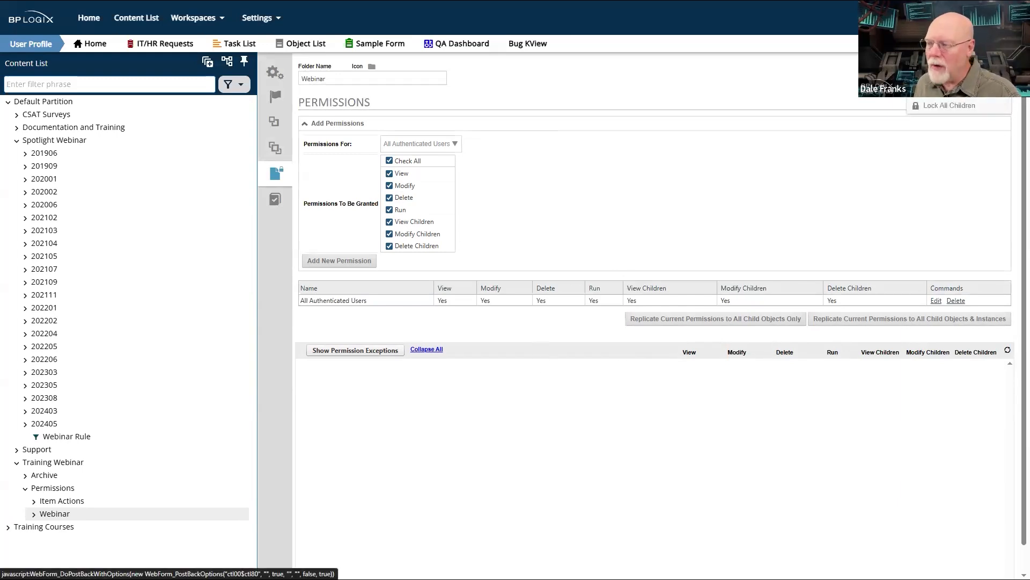
click(952, 76)
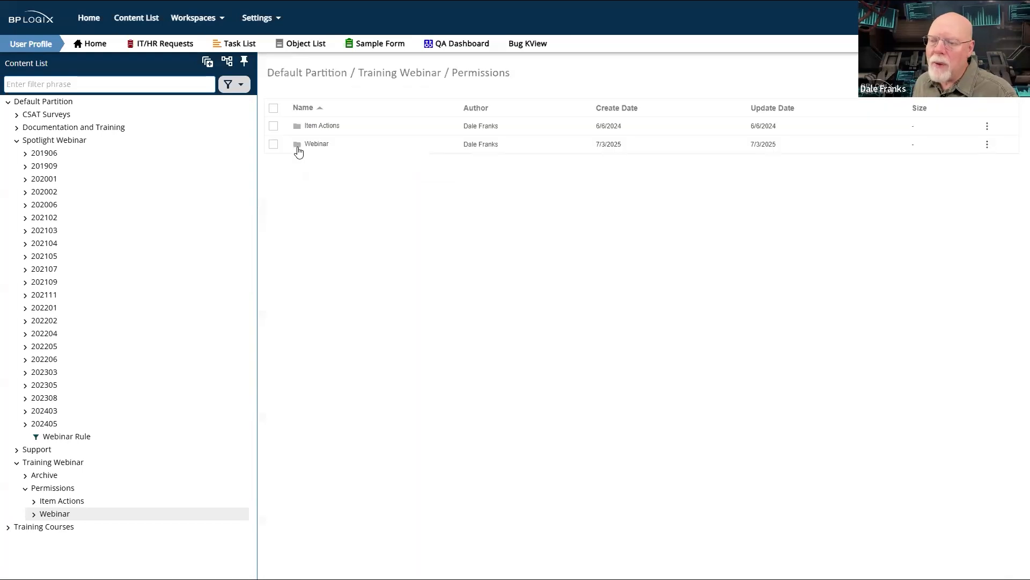
- Try limiting All Authenticated Users on the Default Partition to Run and View Children only, and cancel the edit
click(39, 103)
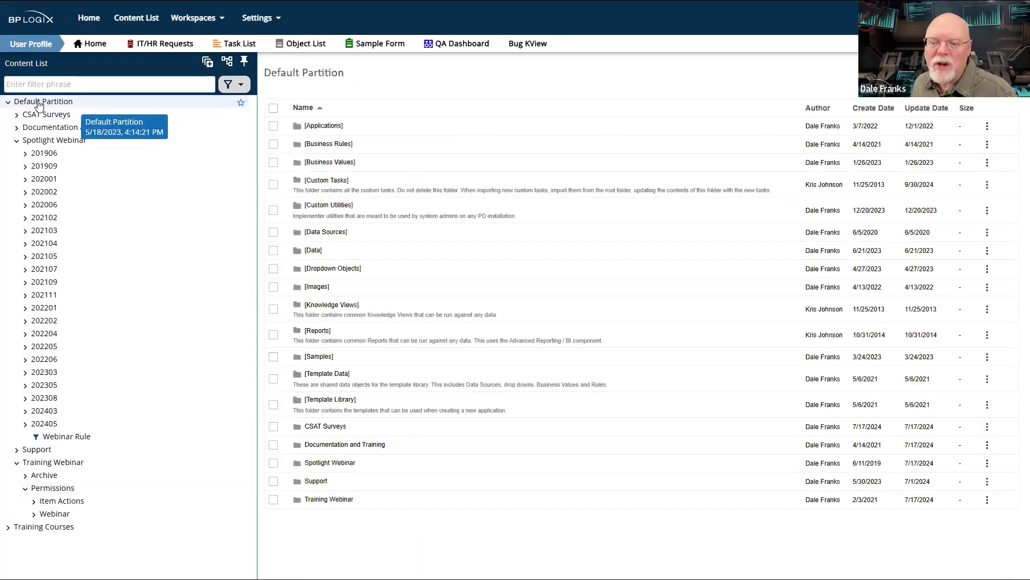
click(953, 73)
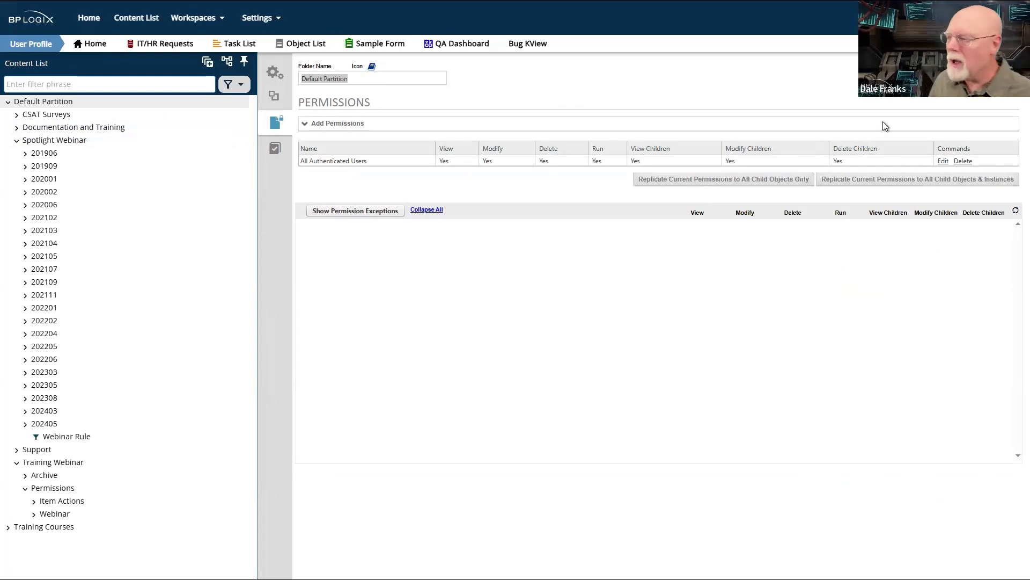
click(942, 161)
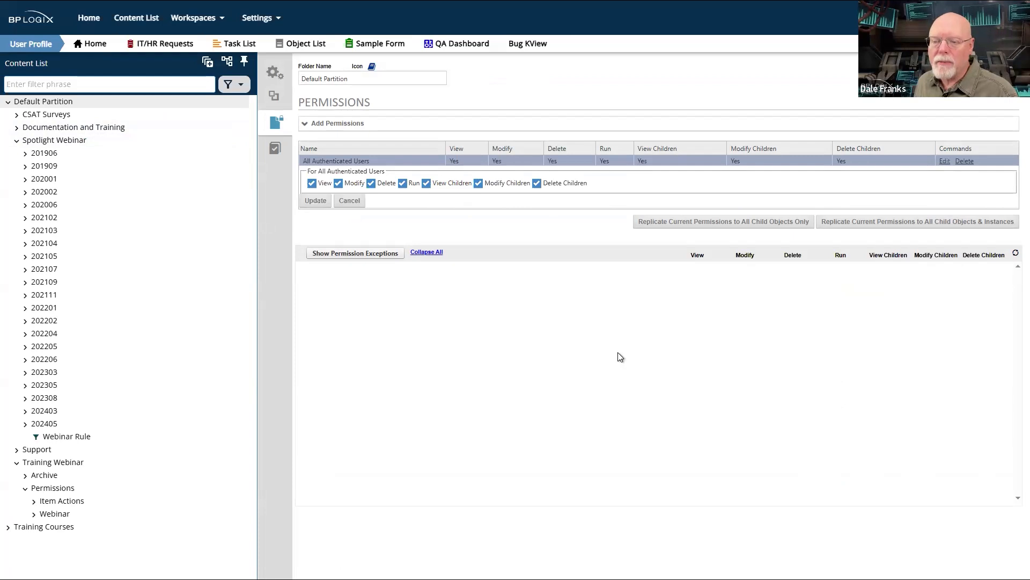
click(312, 184)
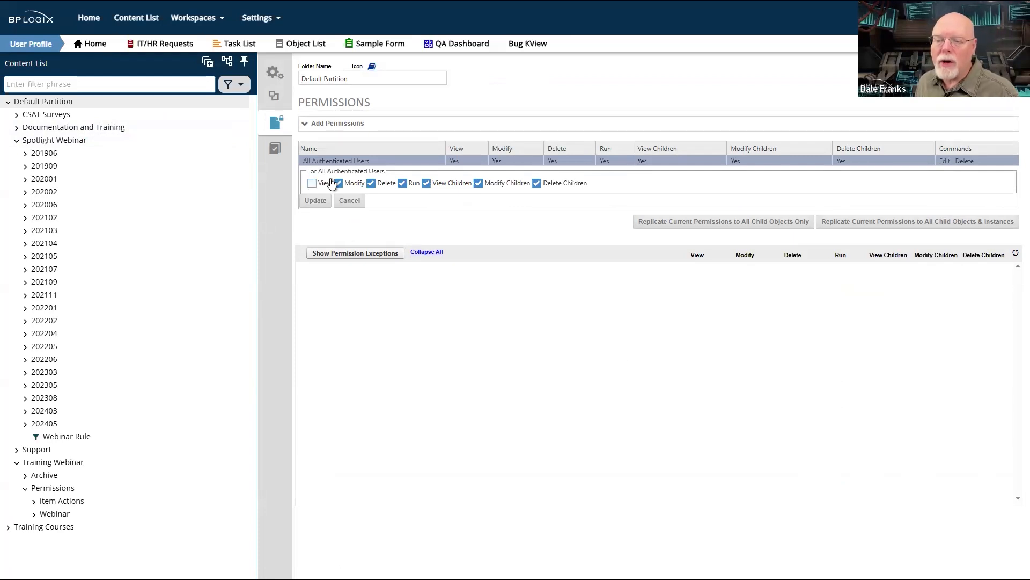
click(338, 184)
click(371, 183)
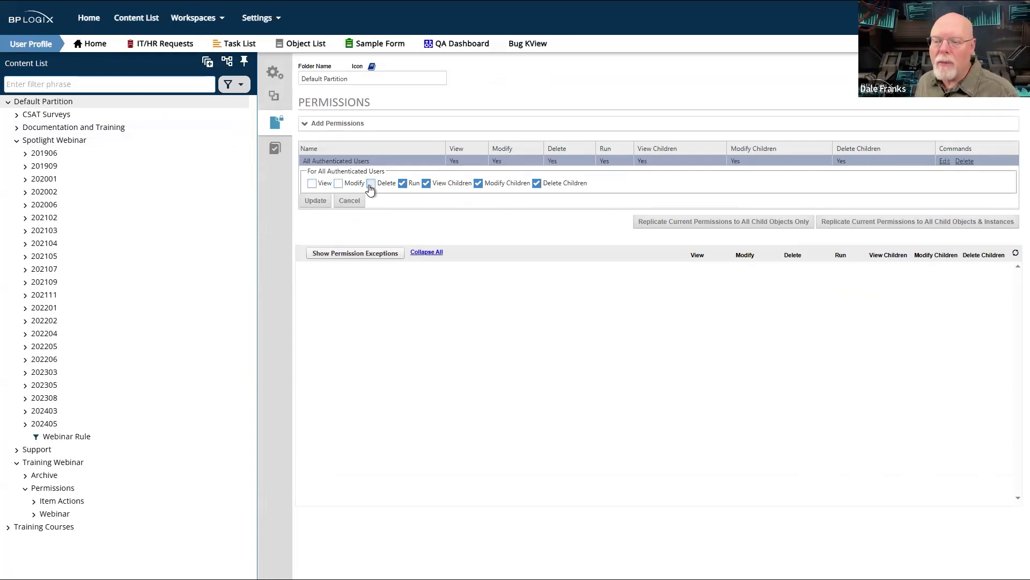
click(478, 183)
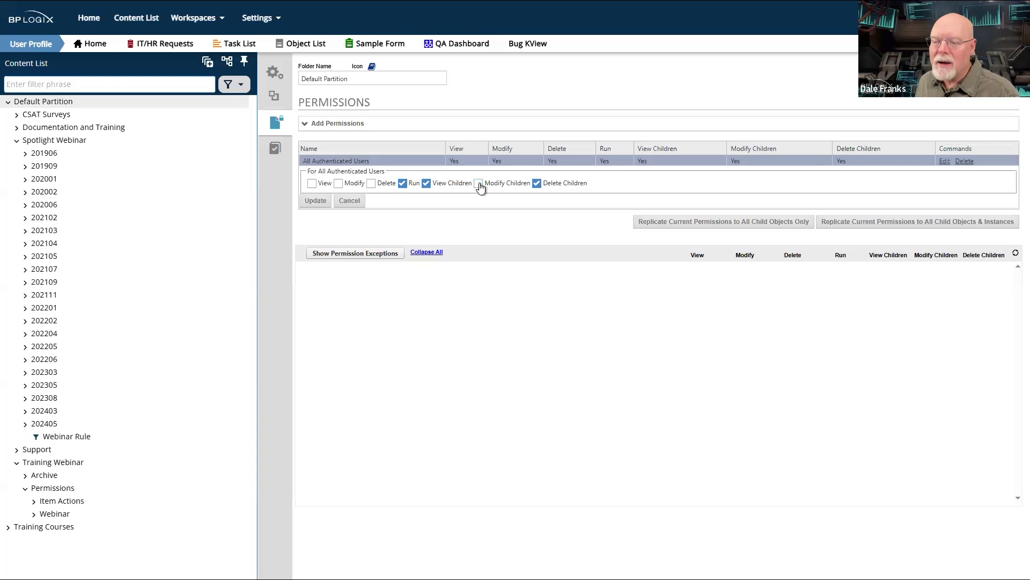
click(537, 184)
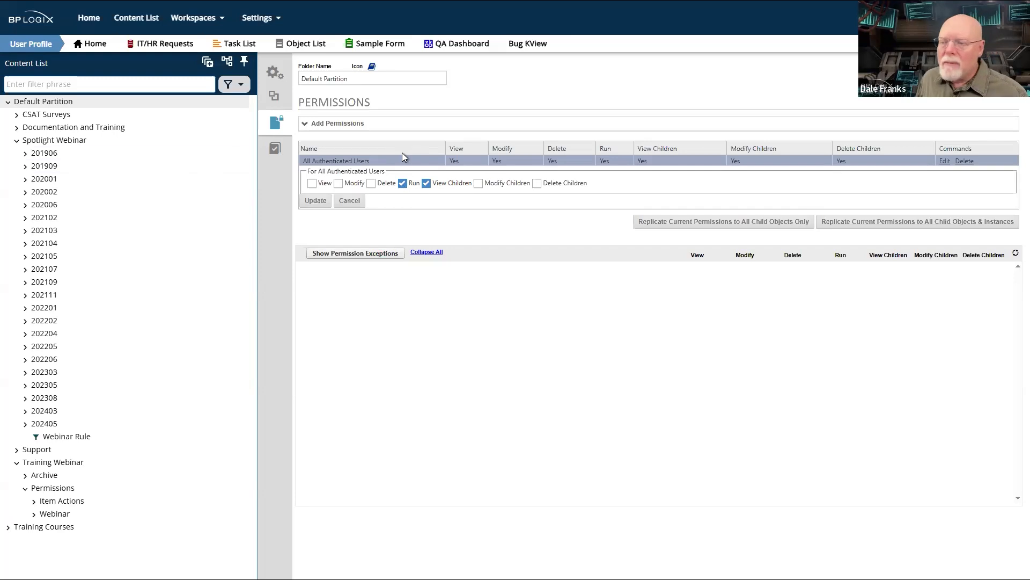
click(350, 202)
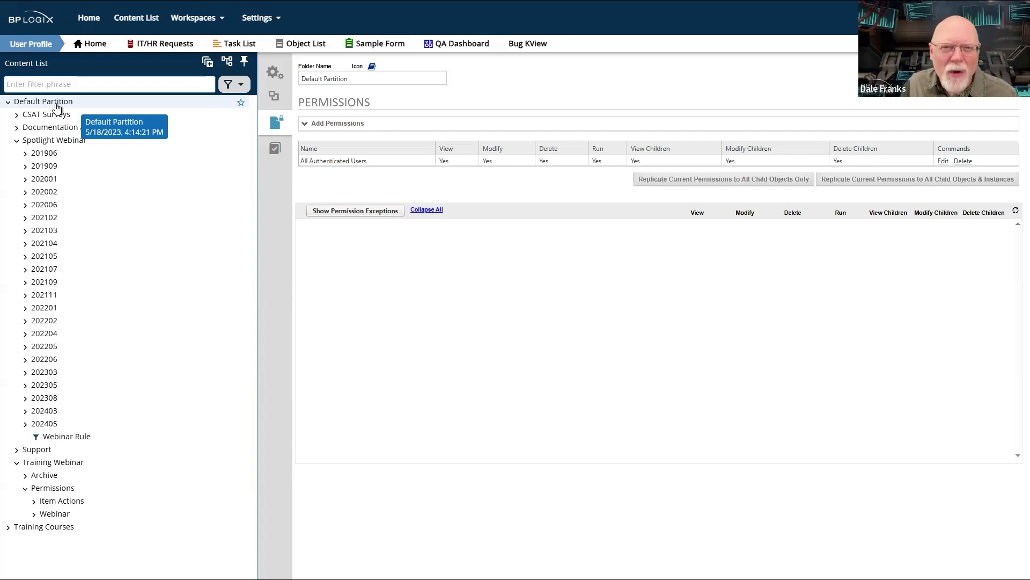
- Keep the content list pinned, show the bracketed folders in its tree, and collapse the Spotlight Webinar folder
click(244, 64)
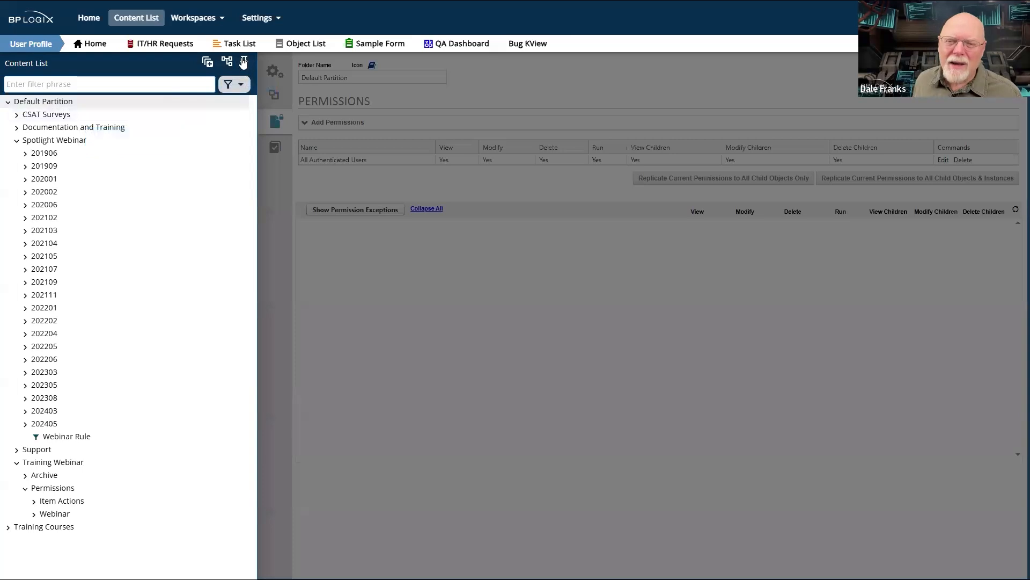
click(244, 64)
click(228, 62)
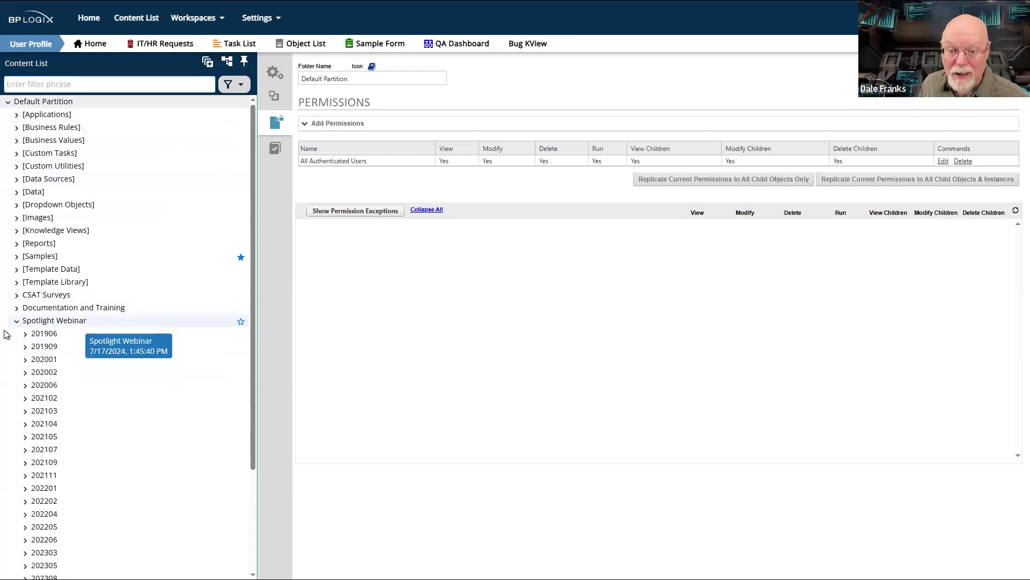
click(17, 321)
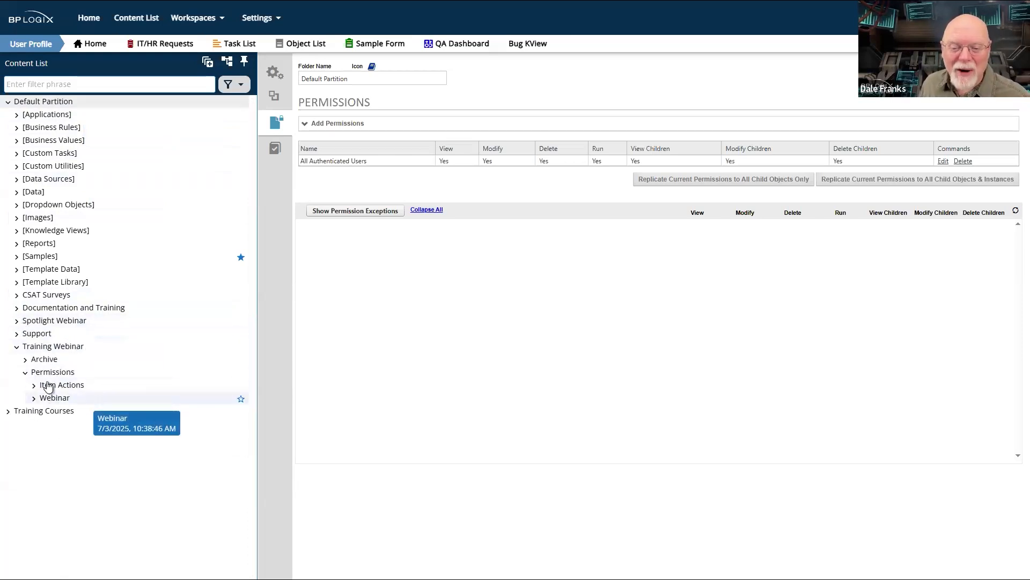
- Review the permission settings of the Permissions folder and those of its Webinar subfolder
click(52, 373)
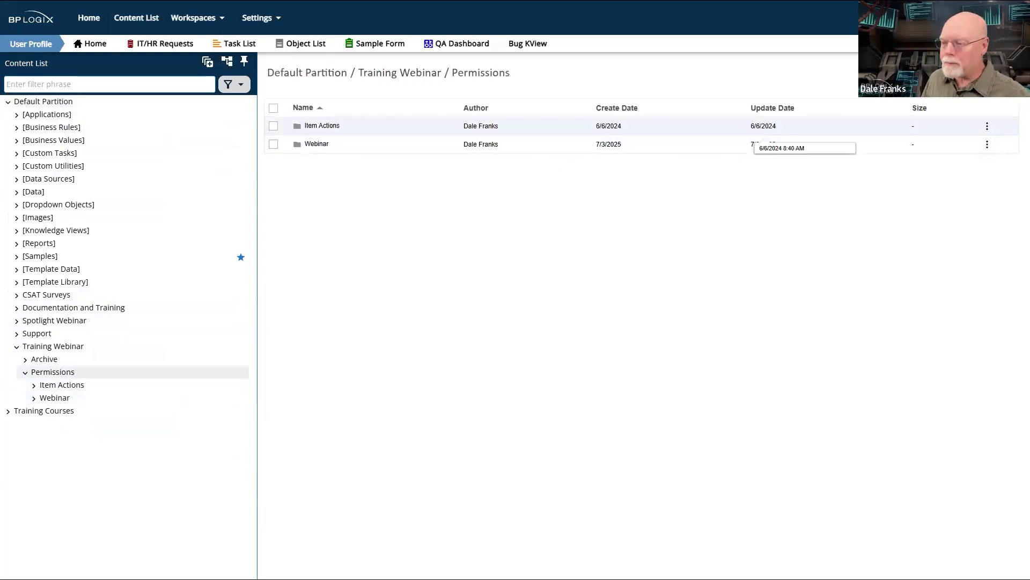
click(993, 73)
click(974, 73)
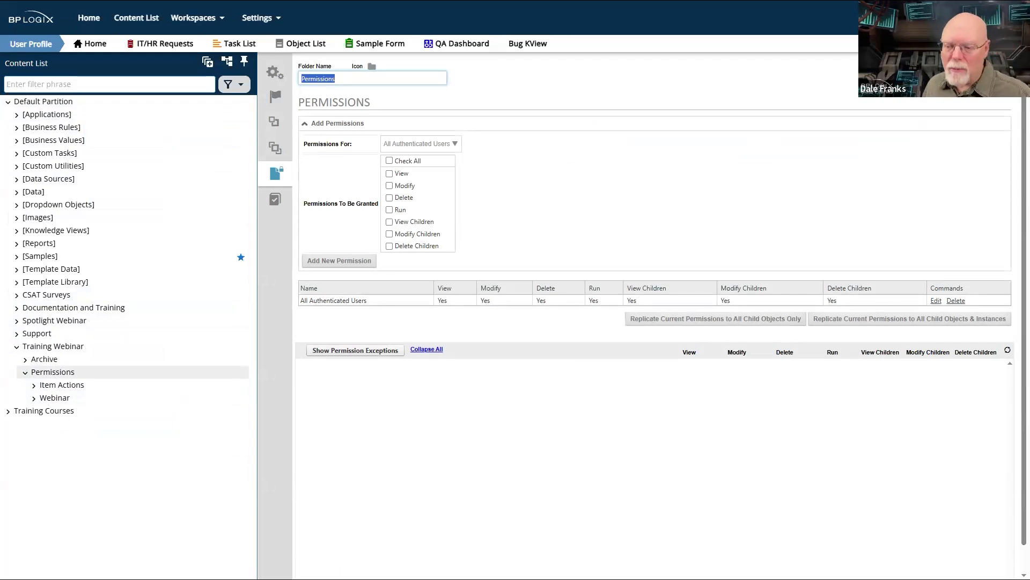
click(56, 400)
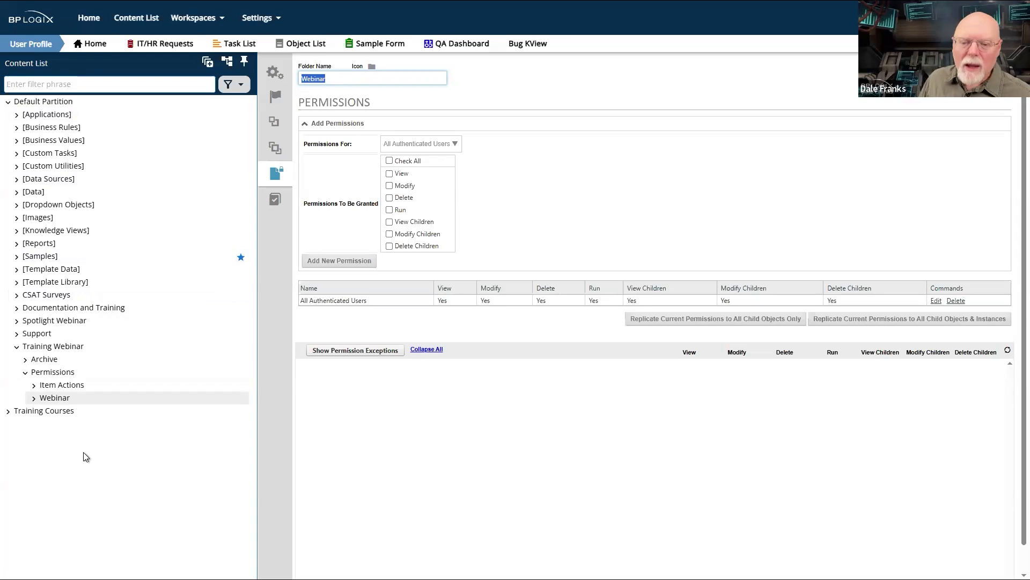
- Create a folder named Perms Test inside the Webinar folder under Permissions
click(54, 374)
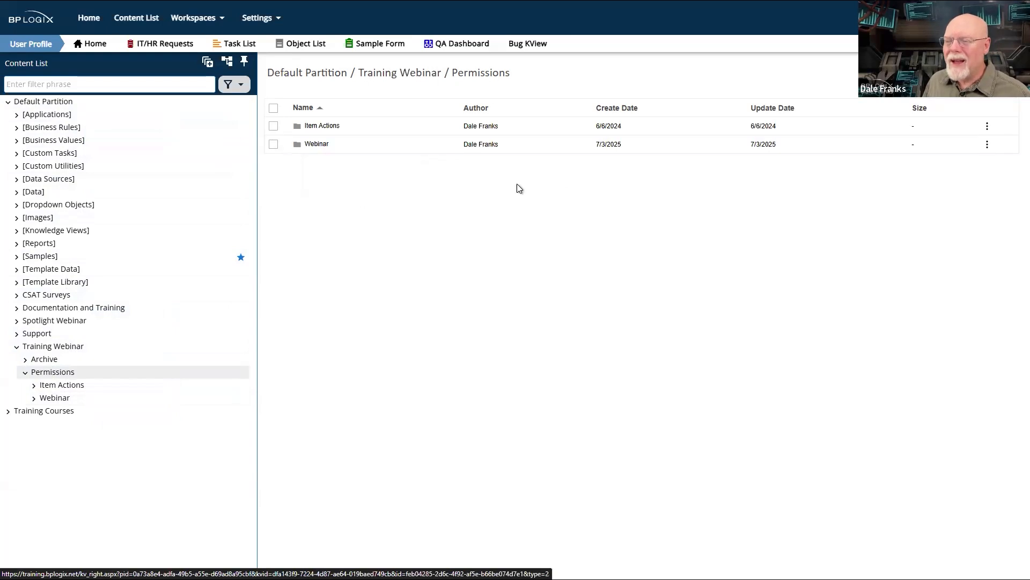
double_click(320, 147)
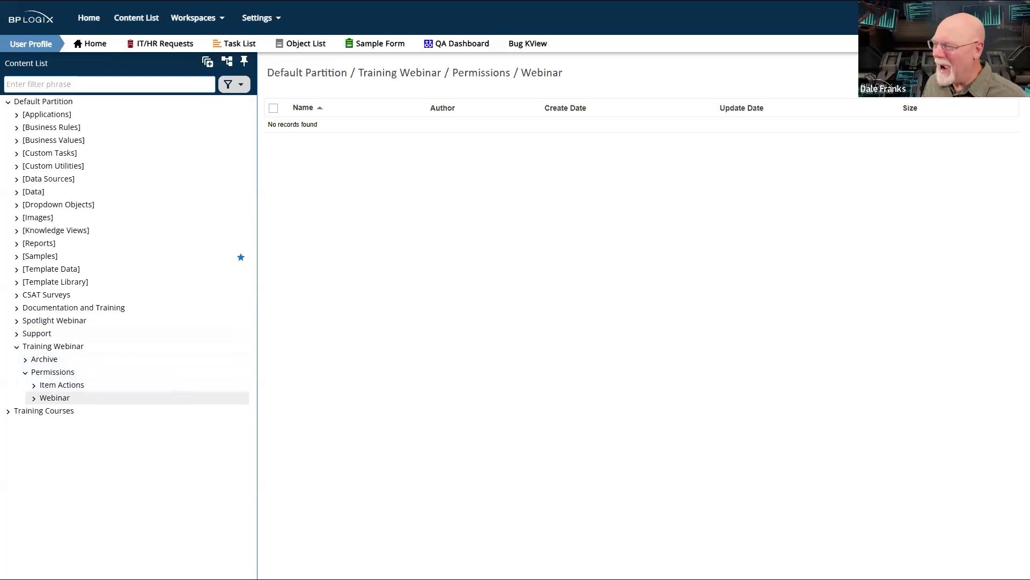
mouse_move(991, 73)
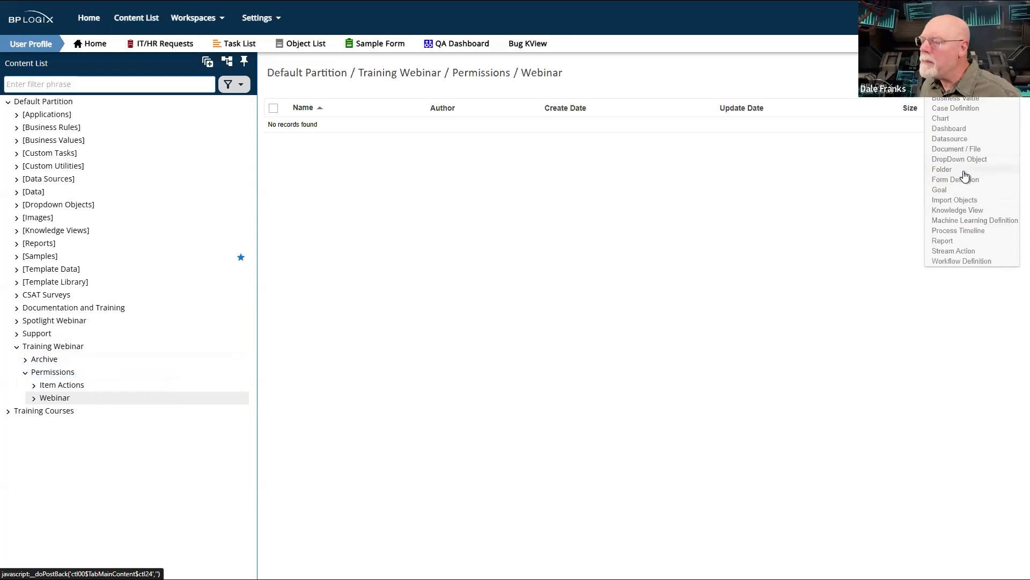
click(964, 171)
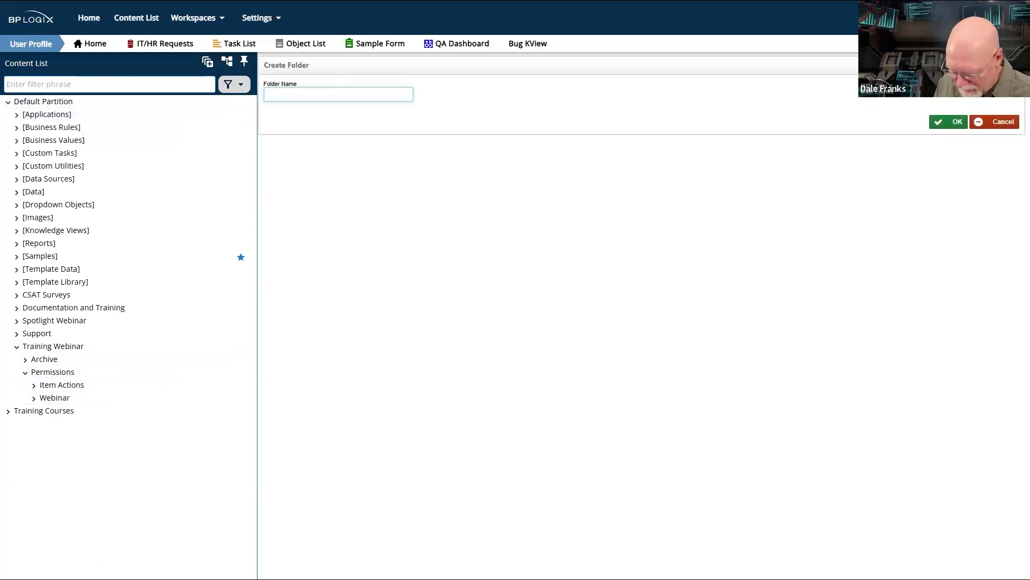
text(Perms Test)
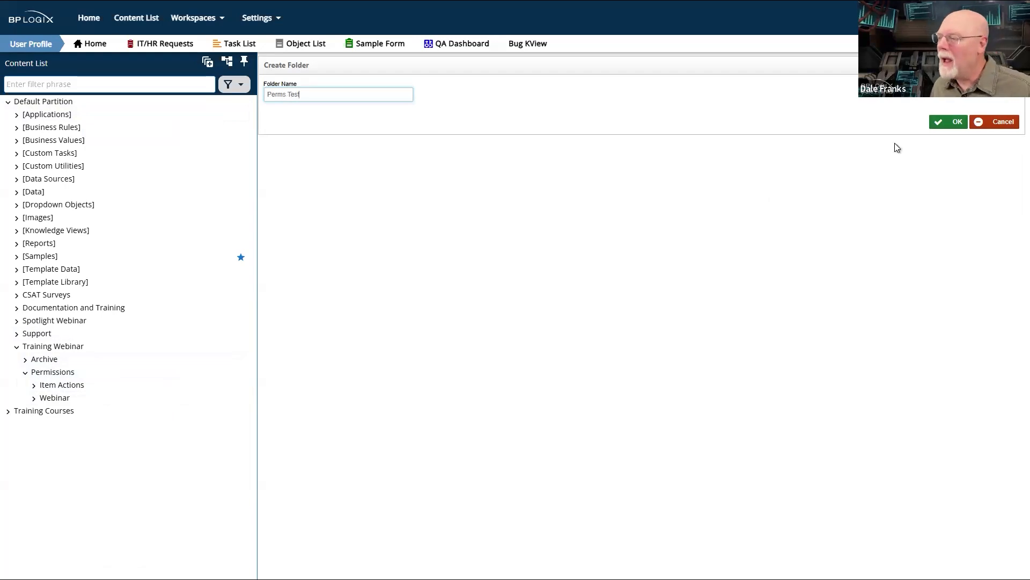
click(949, 122)
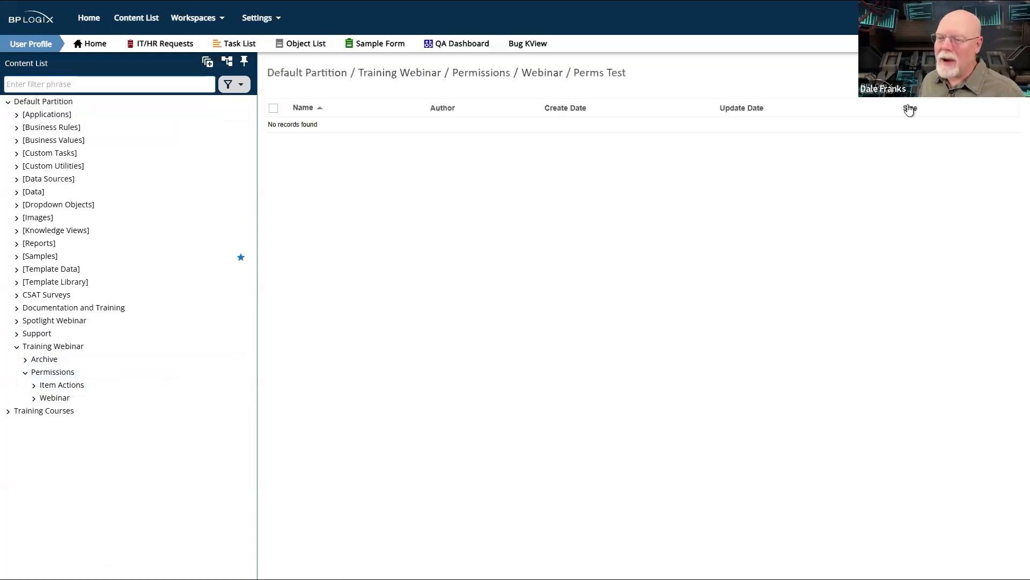
- Review the permission settings of the new Perms Test folder, including its All Authenticated Users entry
click(915, 78)
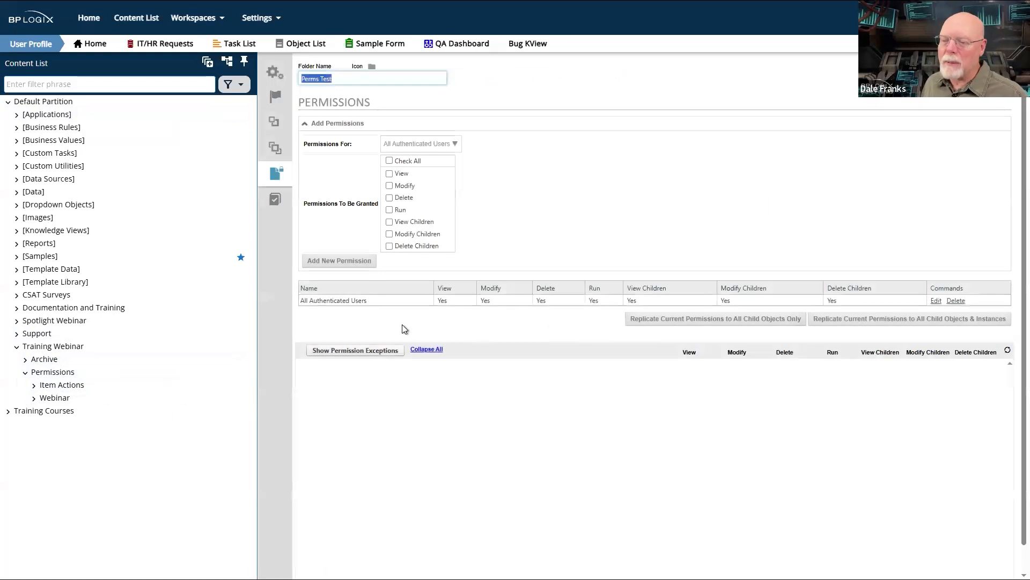
drag(389, 303, 1005, 319)
click(667, 428)
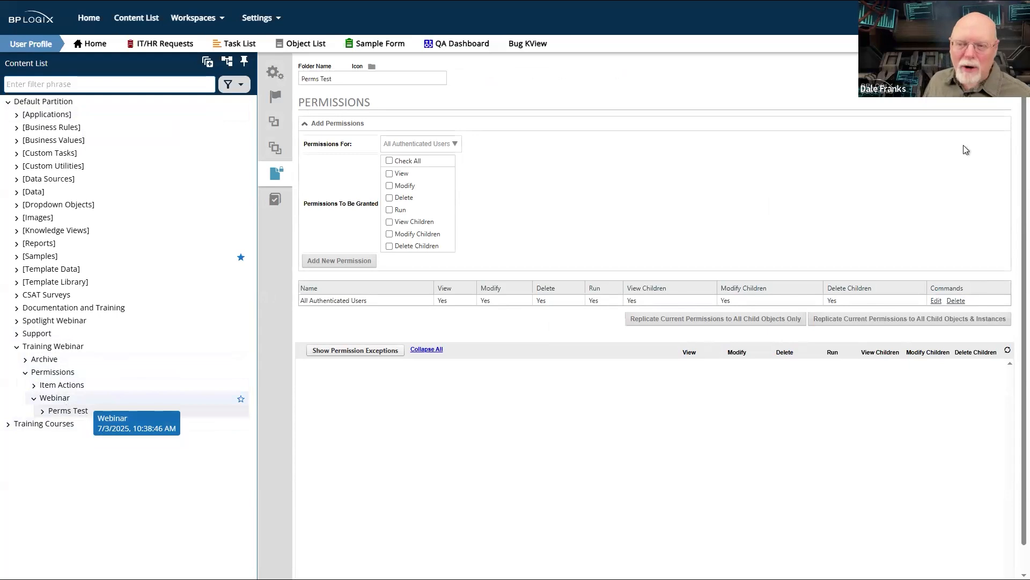
- Grant the Finance group View, Modify, Run, View Children and Modify Children on the Webinar folder, and leave its settings
click(64, 399)
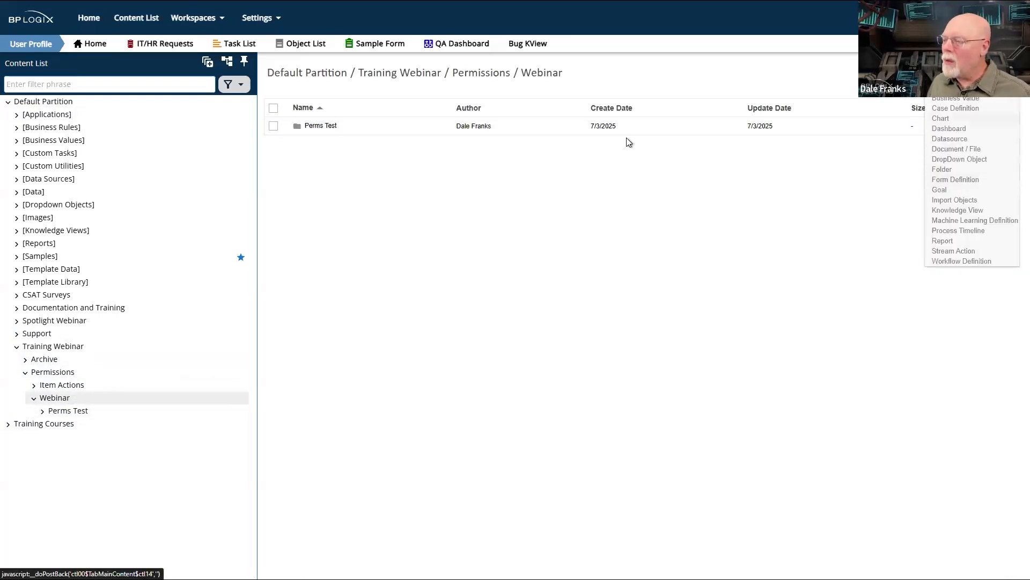
click(1002, 73)
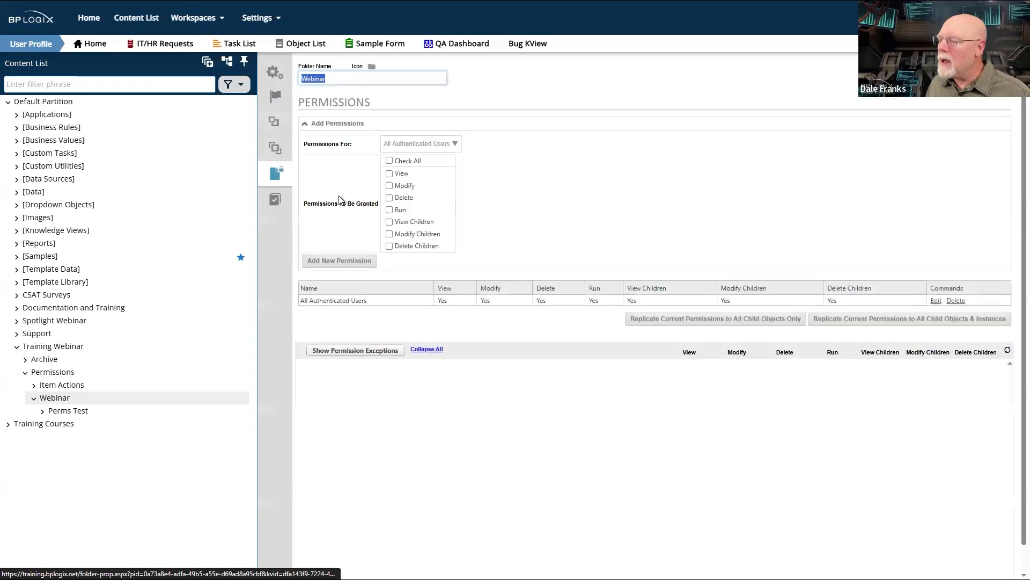
click(447, 143)
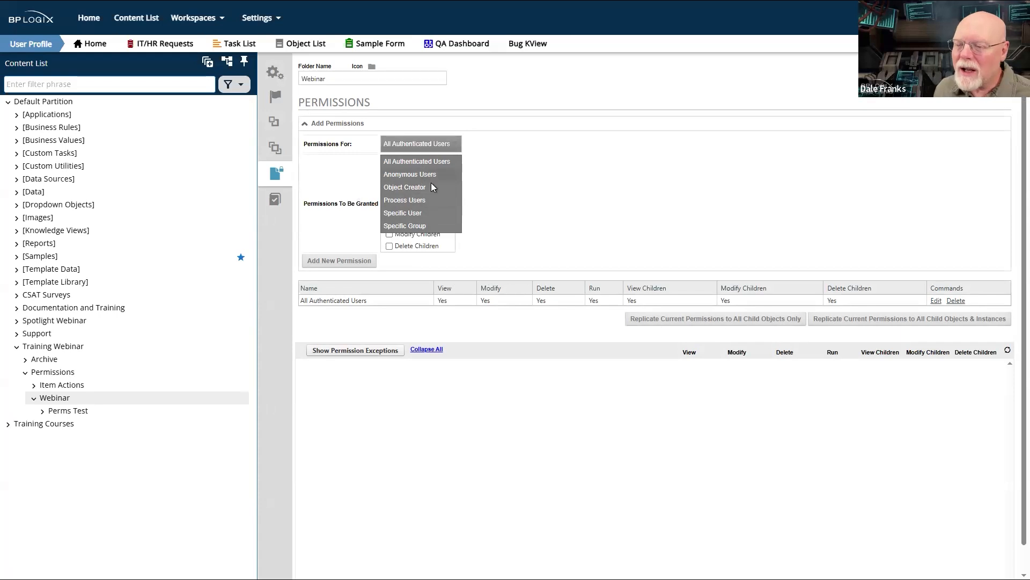
click(421, 226)
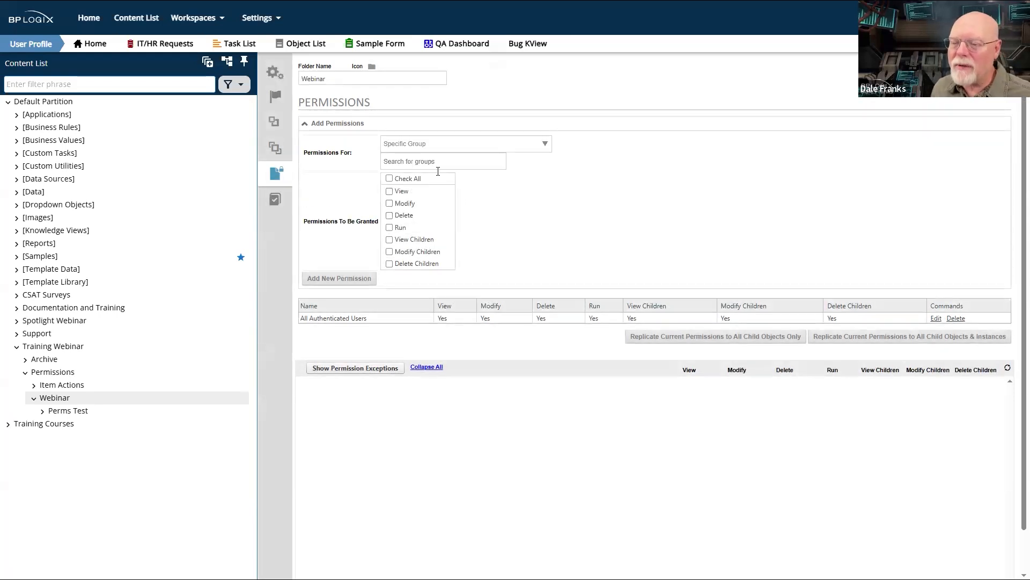
text(Finance)
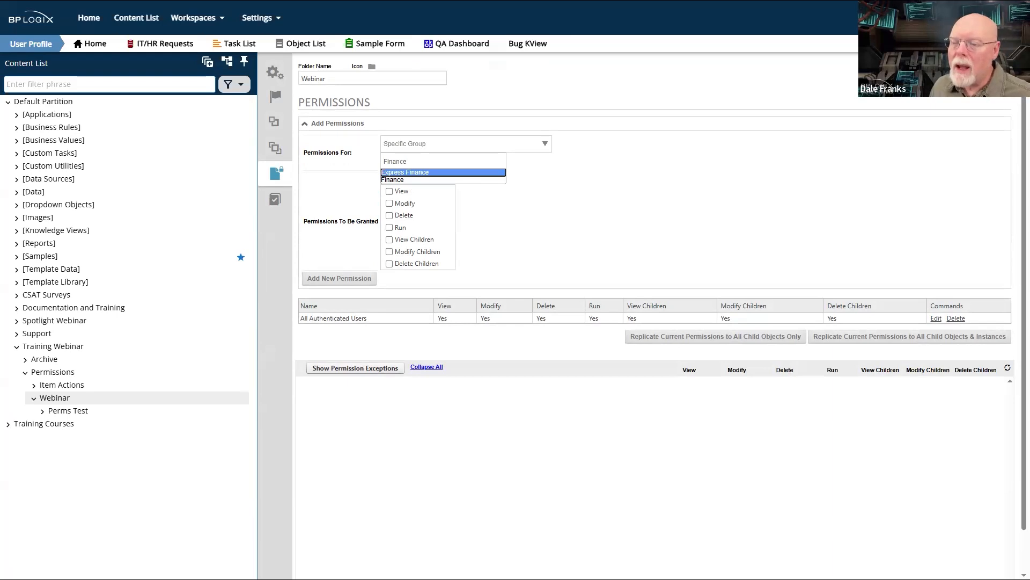
click(436, 179)
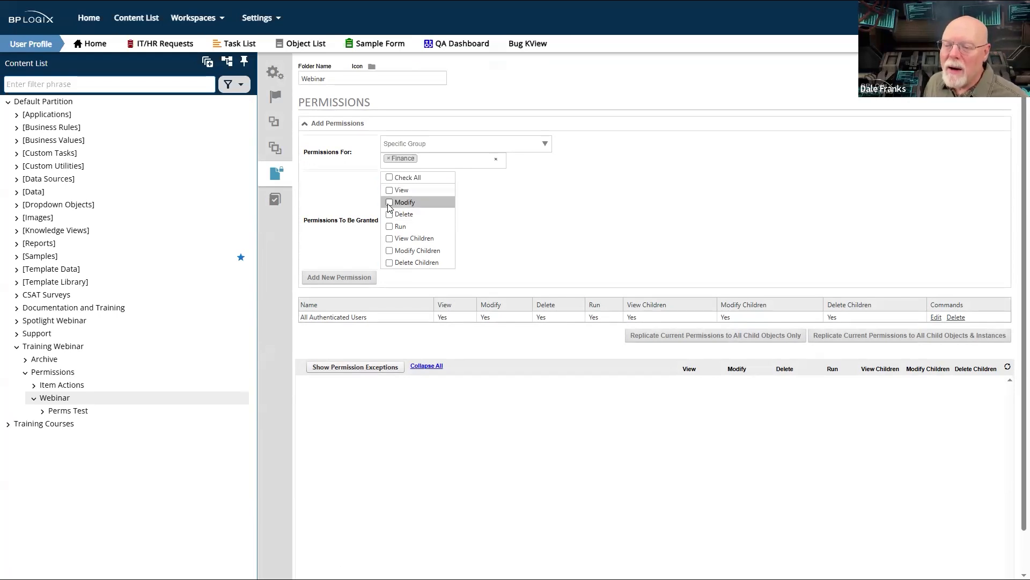
click(389, 202)
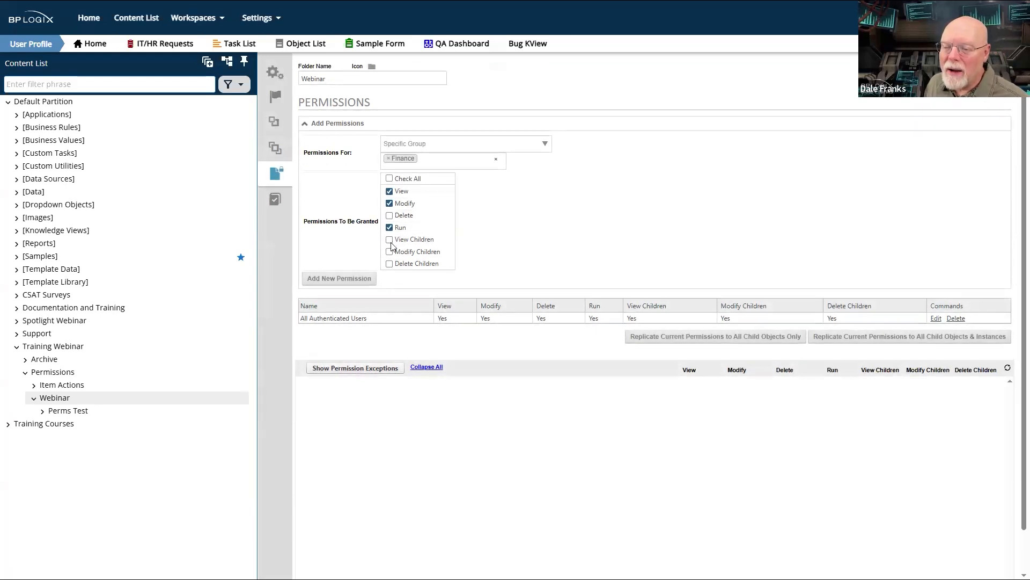
click(389, 240)
click(389, 251)
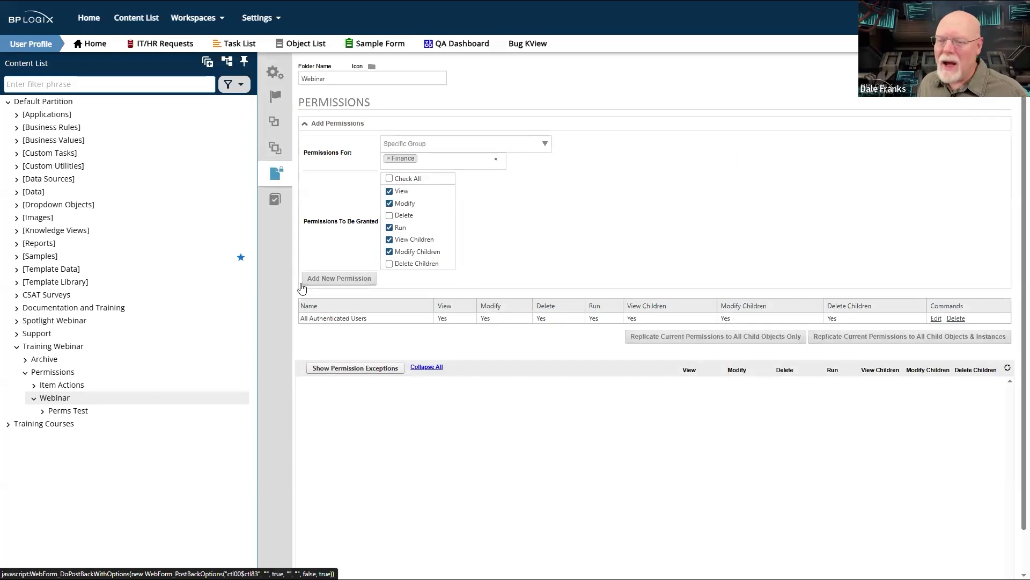
click(347, 279)
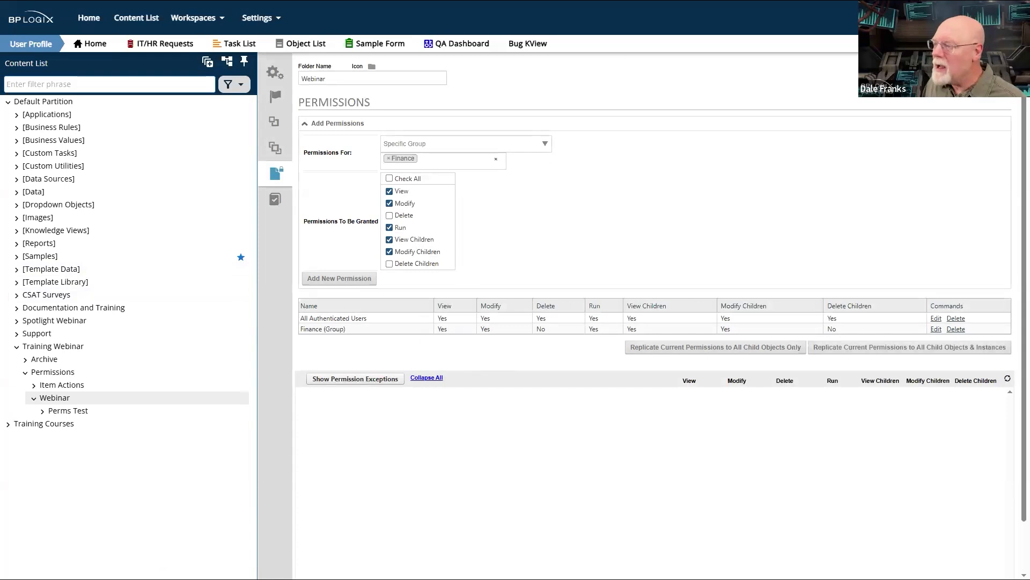
click(931, 77)
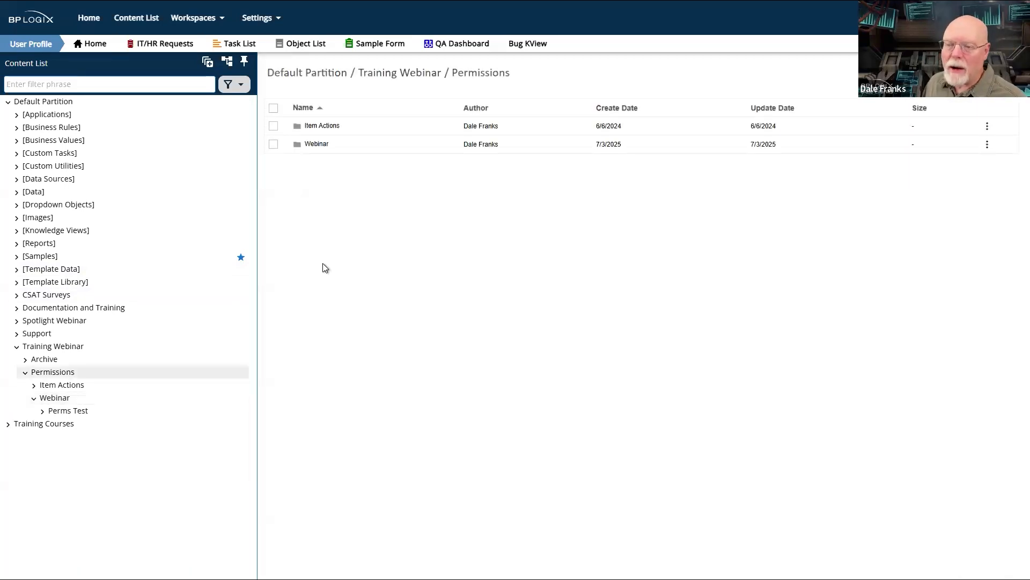
- Compare the permission settings of the Perms Test folder with those of its parent Webinar folder
click(330, 142)
click(324, 129)
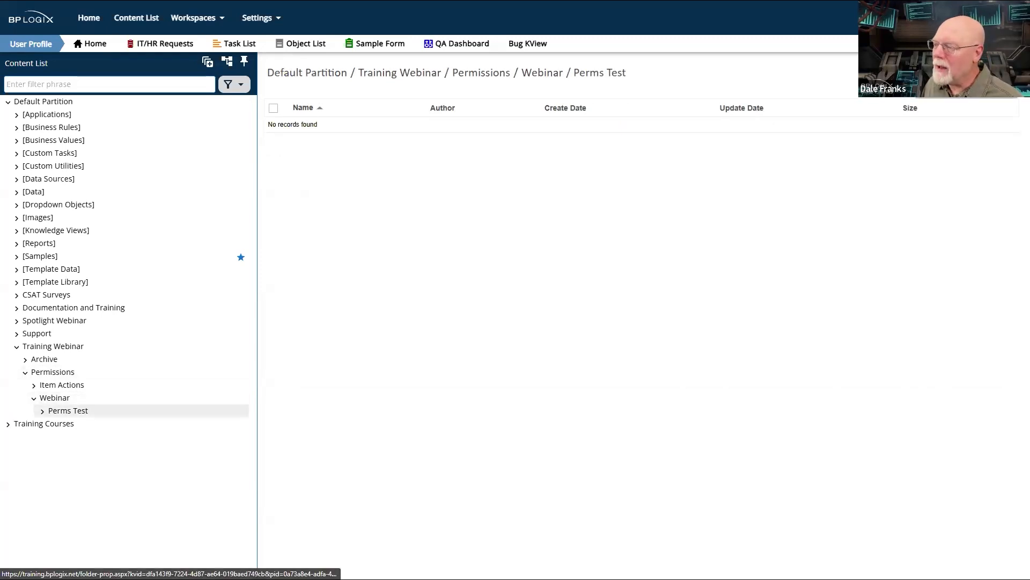
click(931, 75)
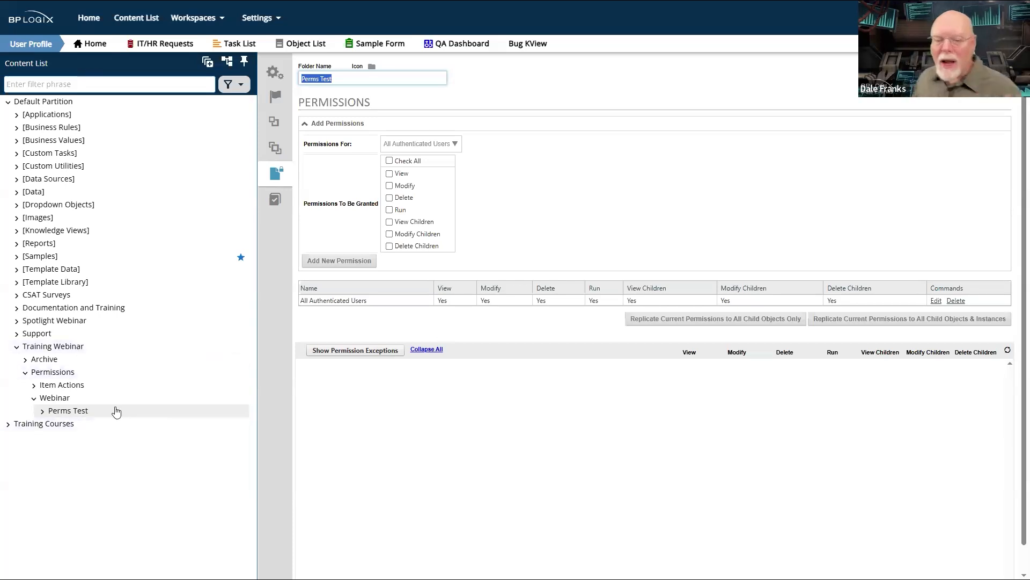
click(63, 405)
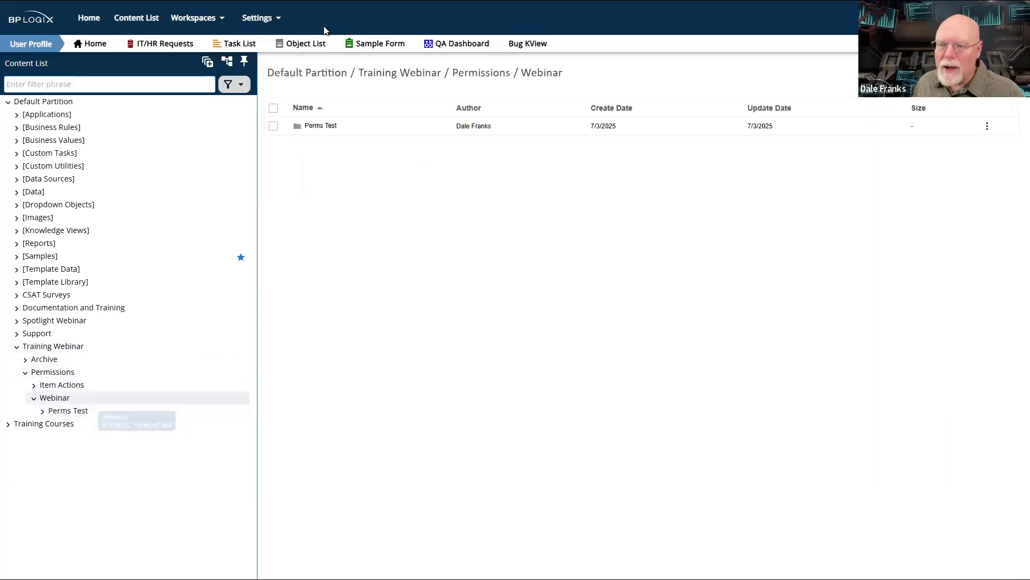
click(1003, 73)
click(969, 90)
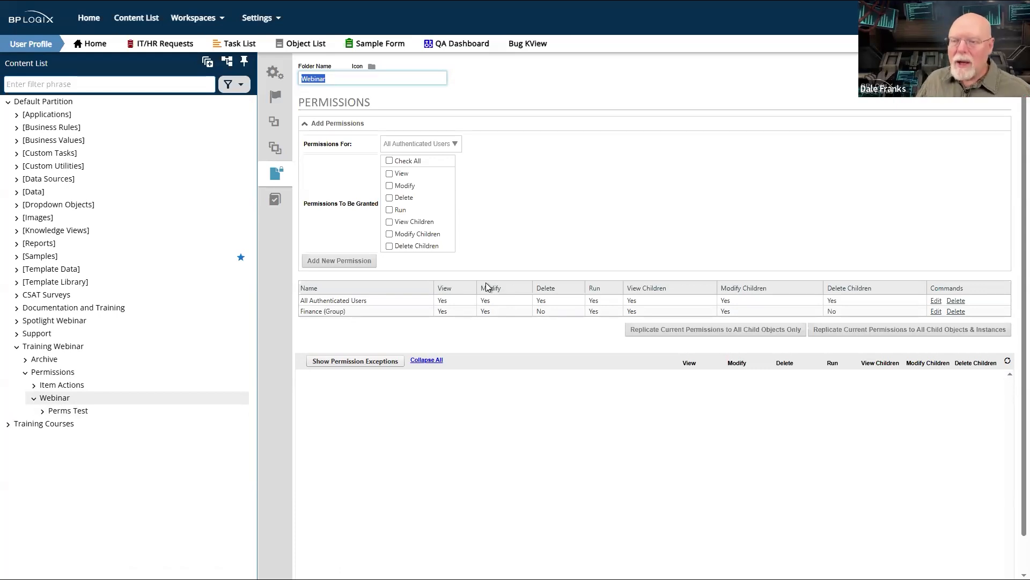
- Create a second folder named Inherited inside the Webinar folder
click(60, 401)
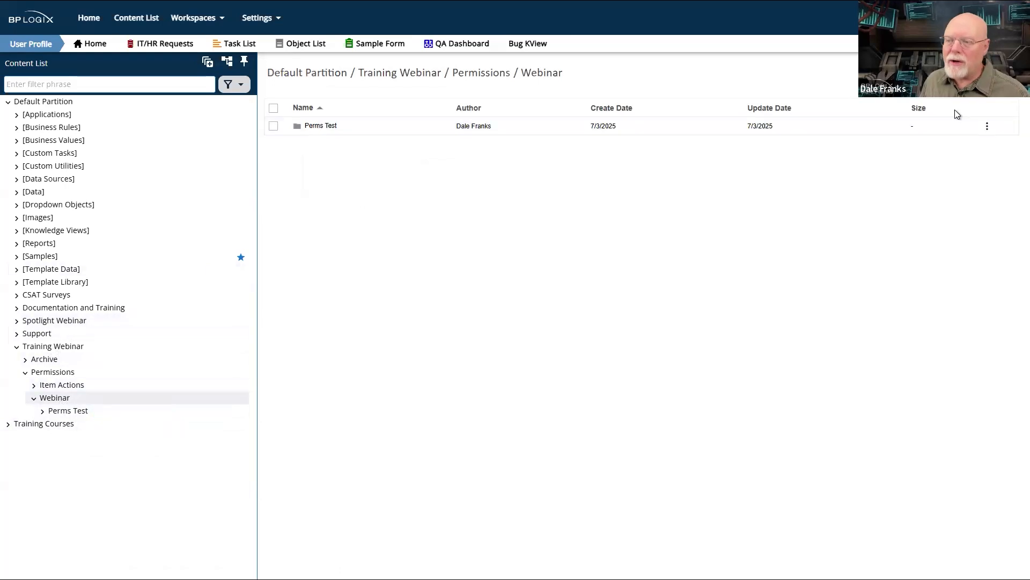
click(985, 73)
click(978, 169)
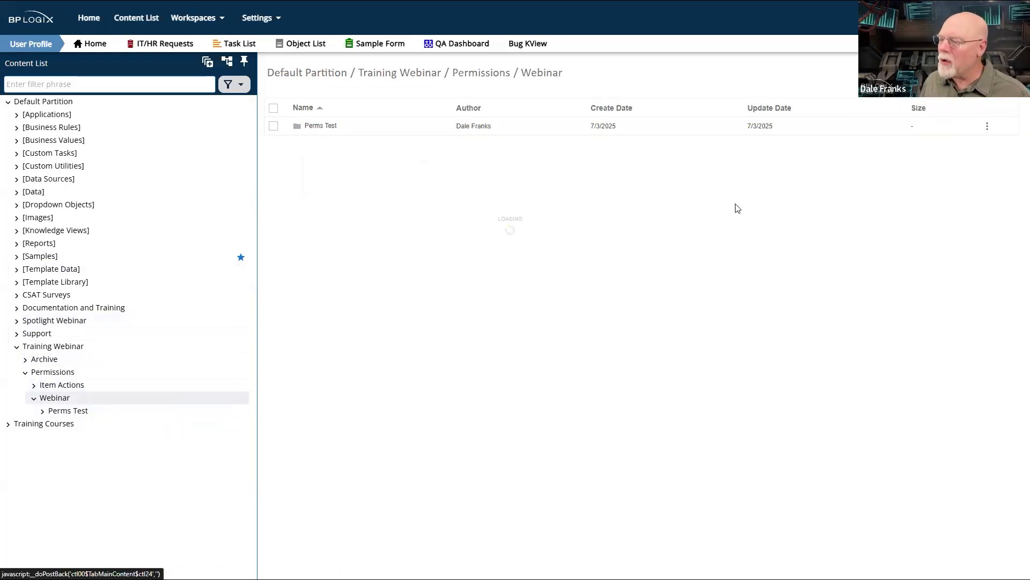
click(375, 97)
text(Inherited)
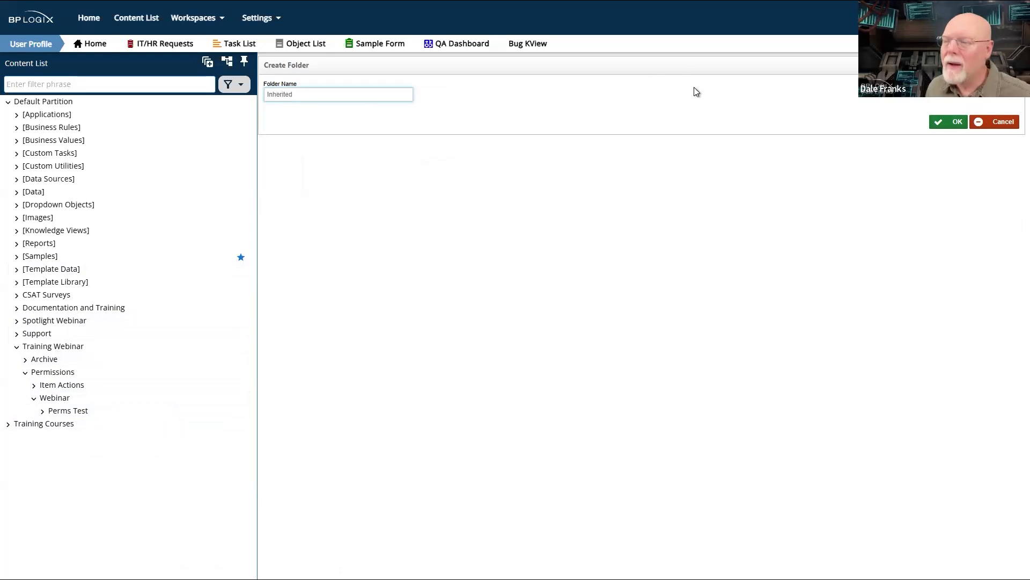
click(951, 122)
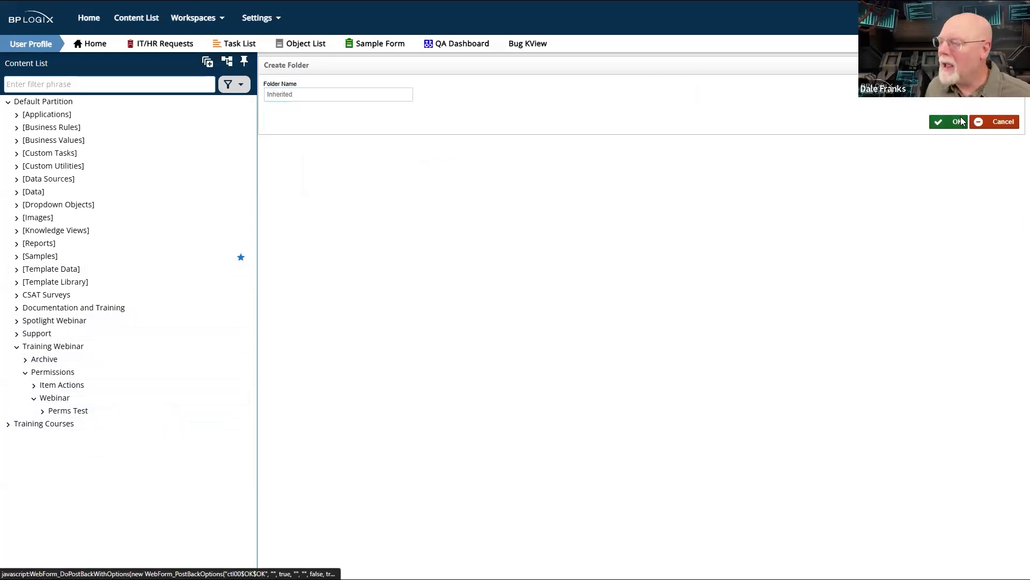
- Compare the permission settings of the Inherited folder with those of the Perms Test folder
click(987, 76)
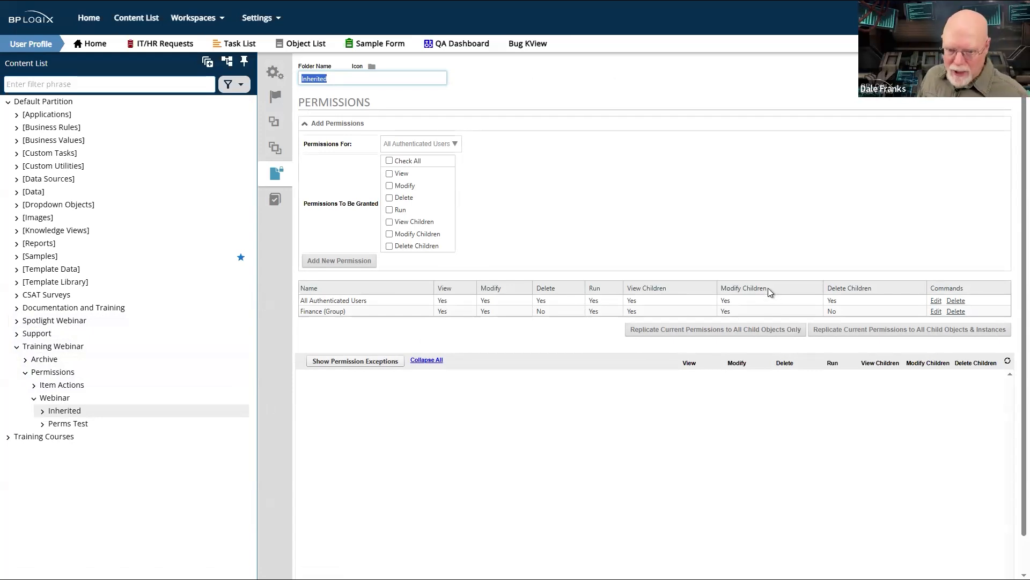
click(79, 424)
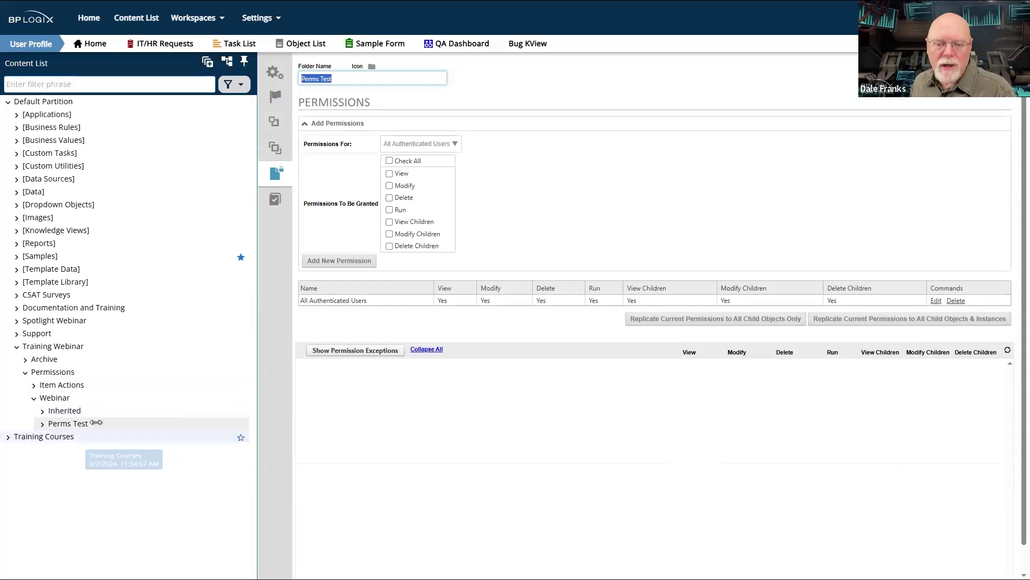
- Replicate the Webinar folder's current permissions to all its child objects only, without instances
click(49, 398)
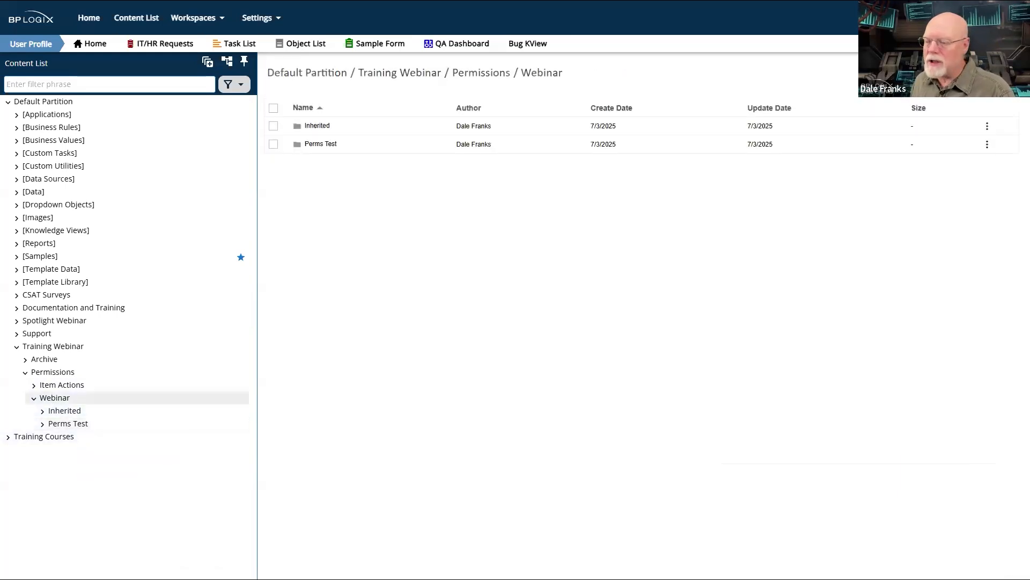
click(943, 92)
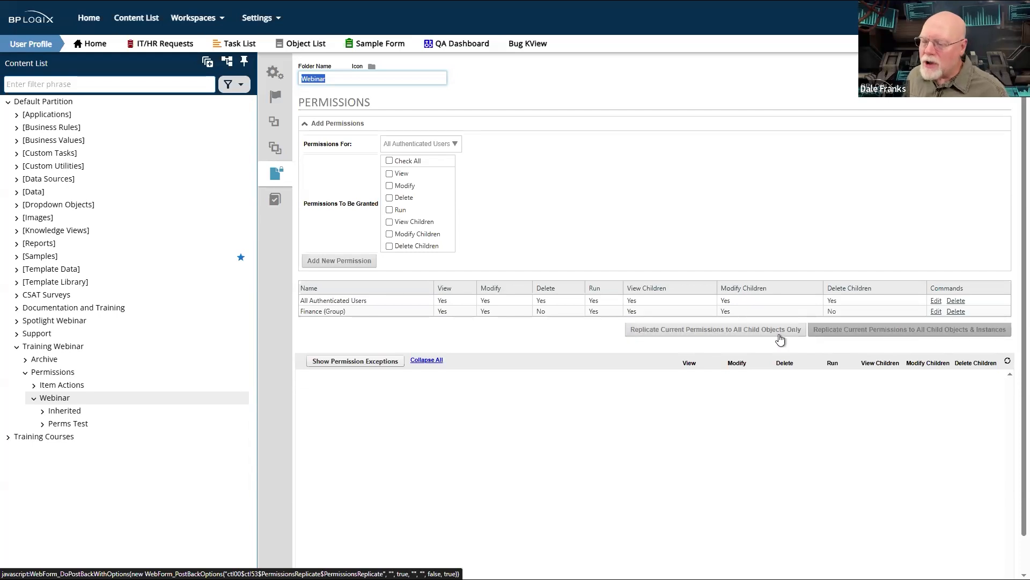
click(753, 332)
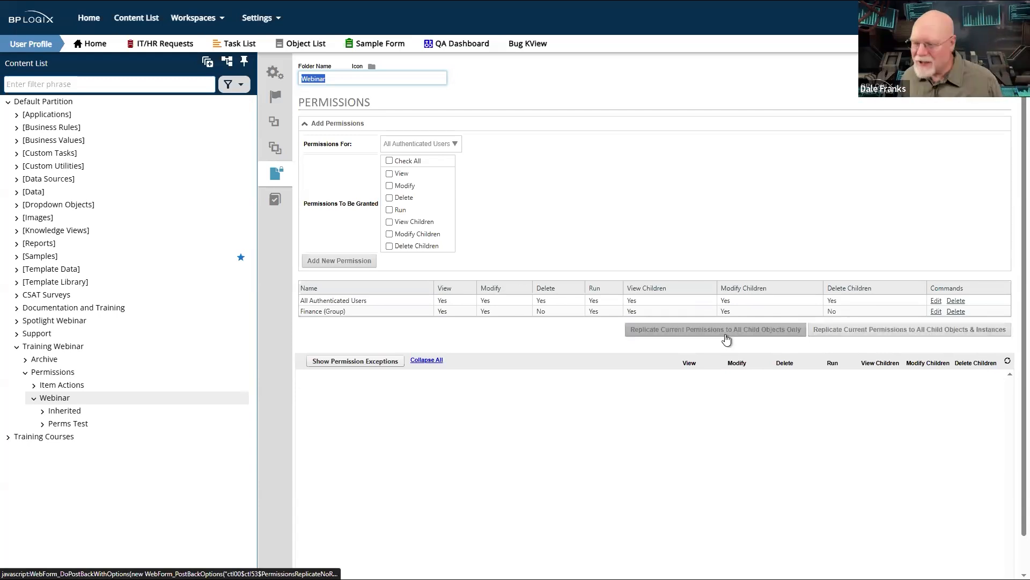
click(754, 331)
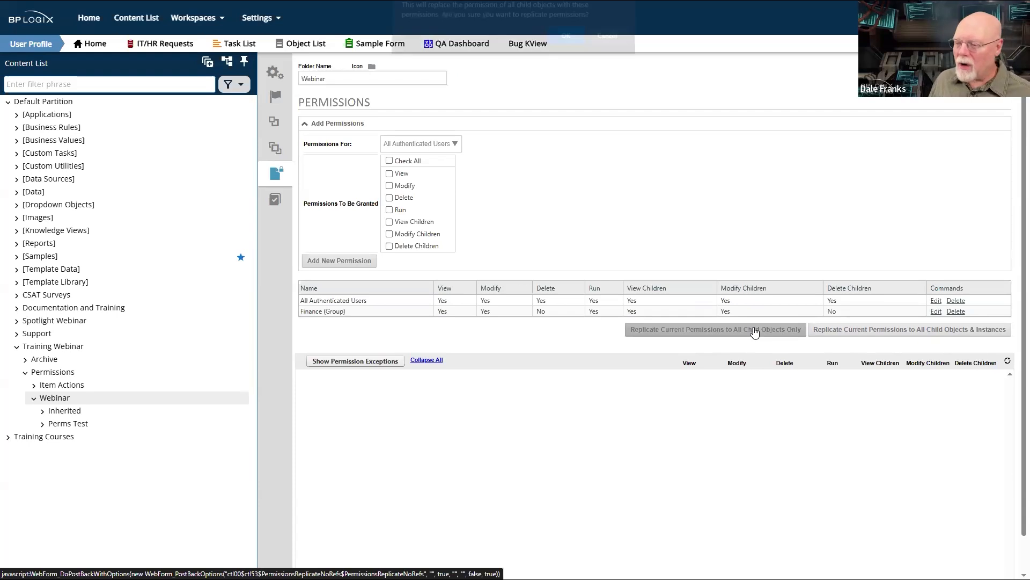
click(565, 44)
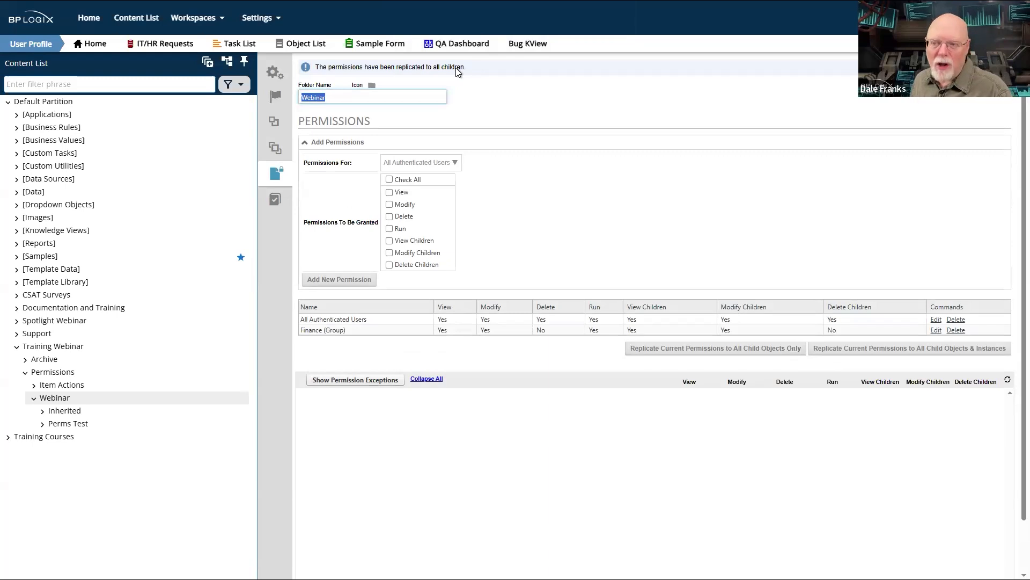
- Check the Inherited folder's permission settings after the replication
click(63, 412)
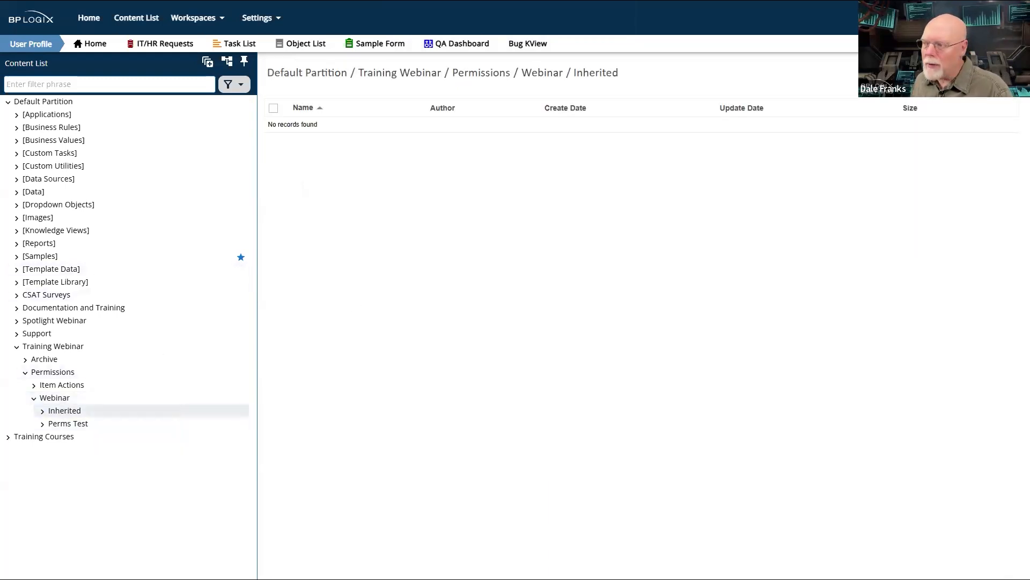
click(998, 73)
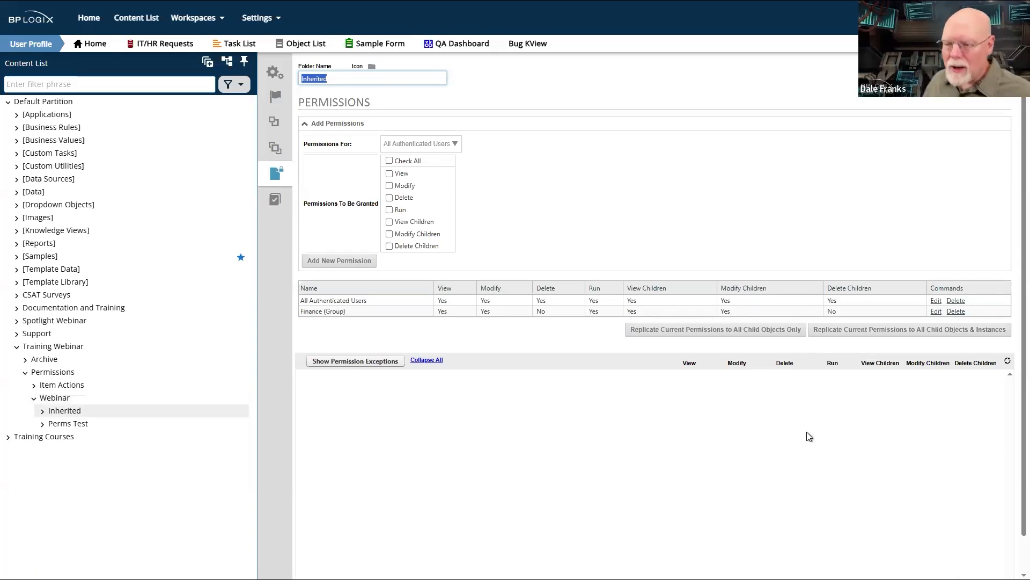
- Review the Finance group and All Authenticated Users permissions on the Inherited folder, and compare them with the Perms Test folder's permissions
drag(343, 312, 497, 316)
drag(585, 299, 891, 308)
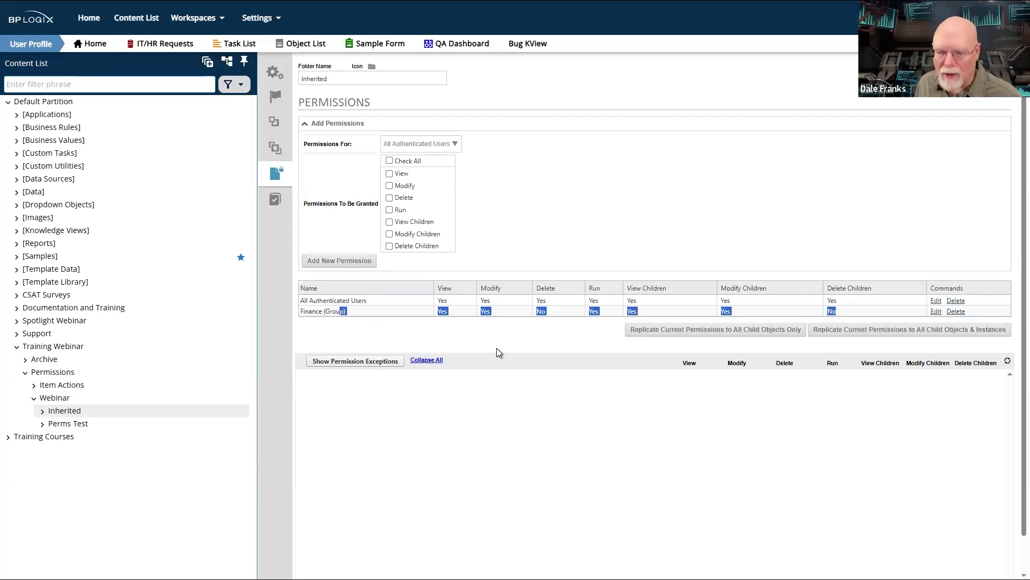
click(358, 302)
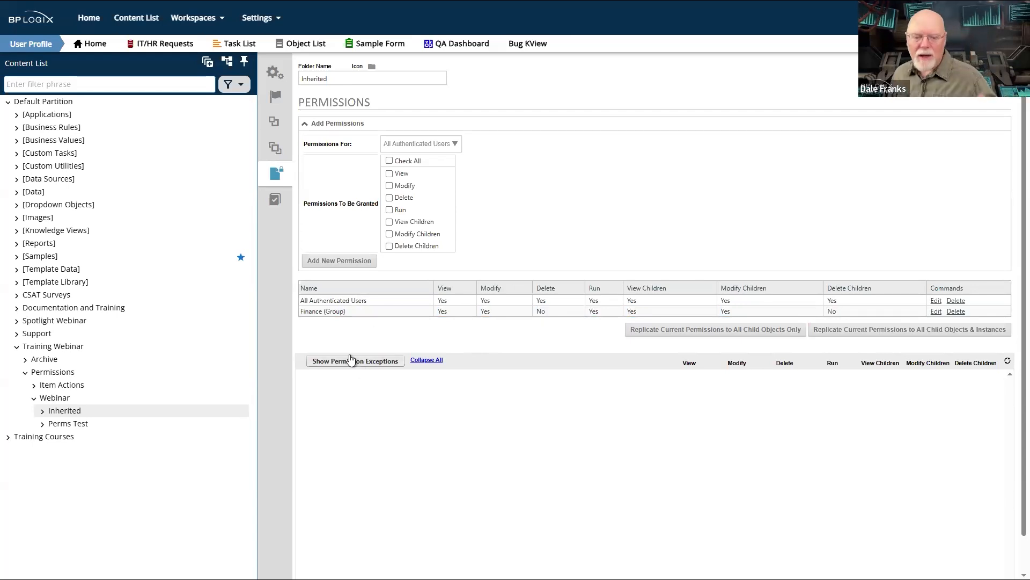
click(53, 425)
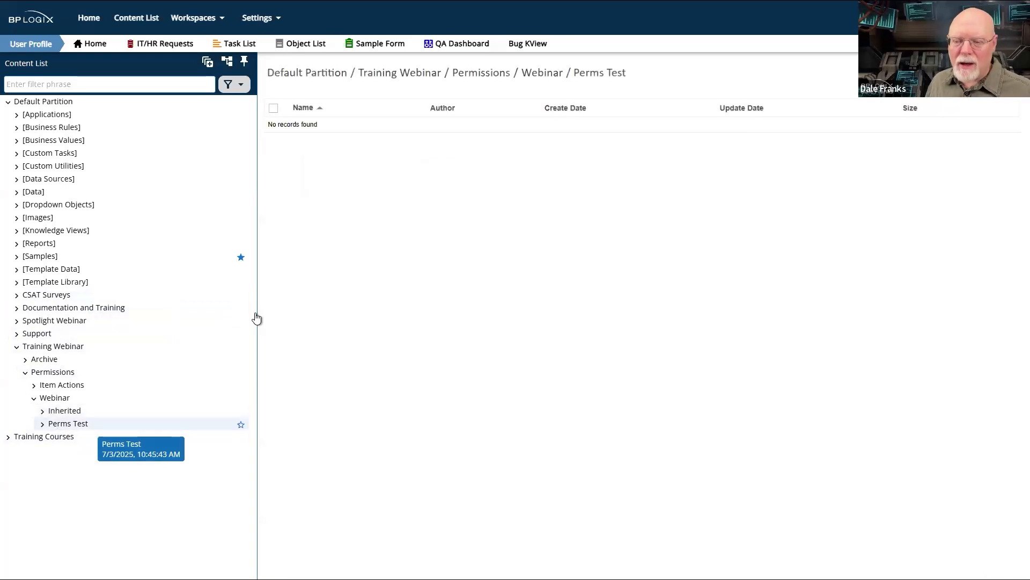
click(56, 412)
click(79, 426)
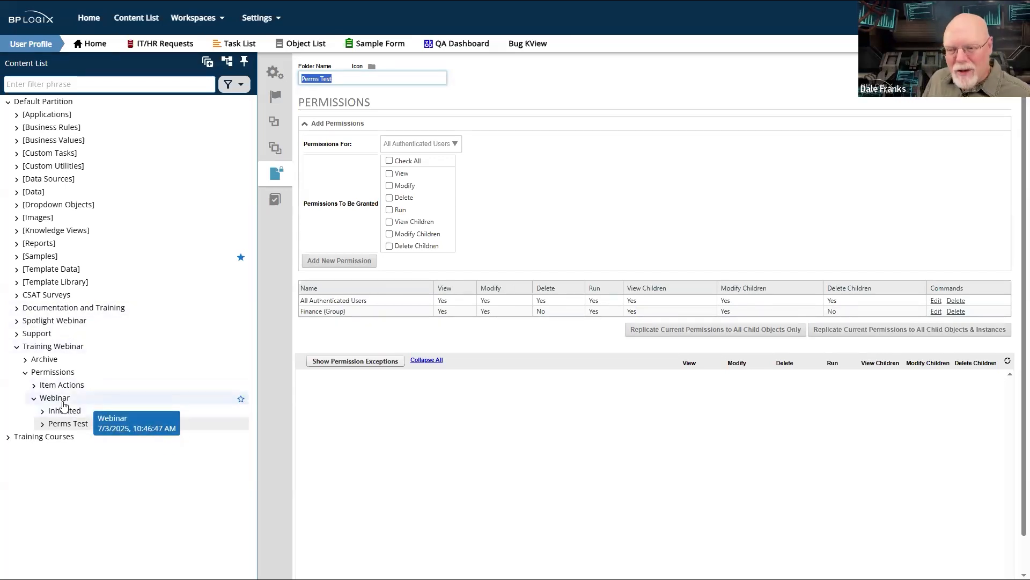
- Show the child permission exceptions in the permission settings of the Permissions folder
click(63, 402)
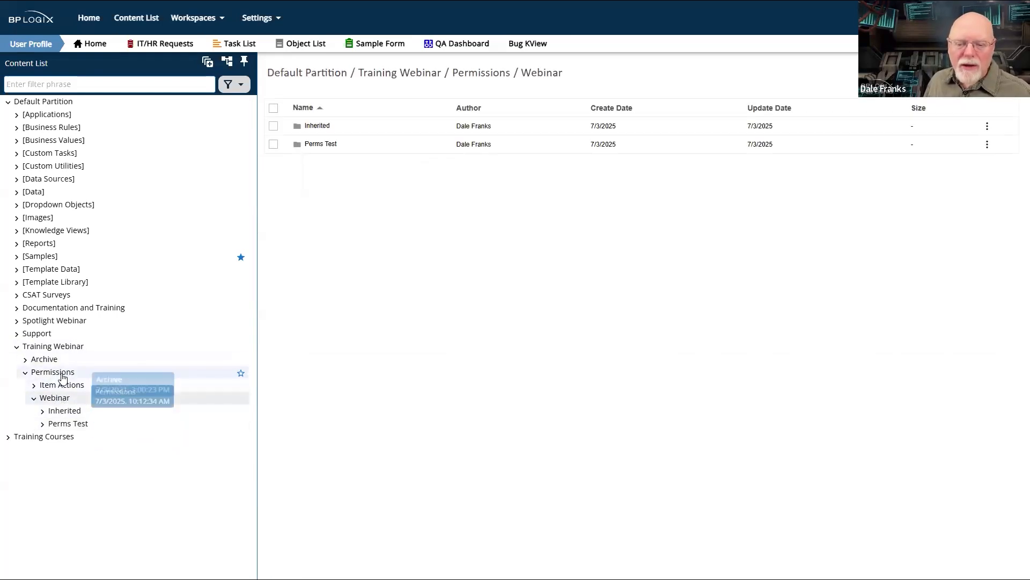
click(63, 377)
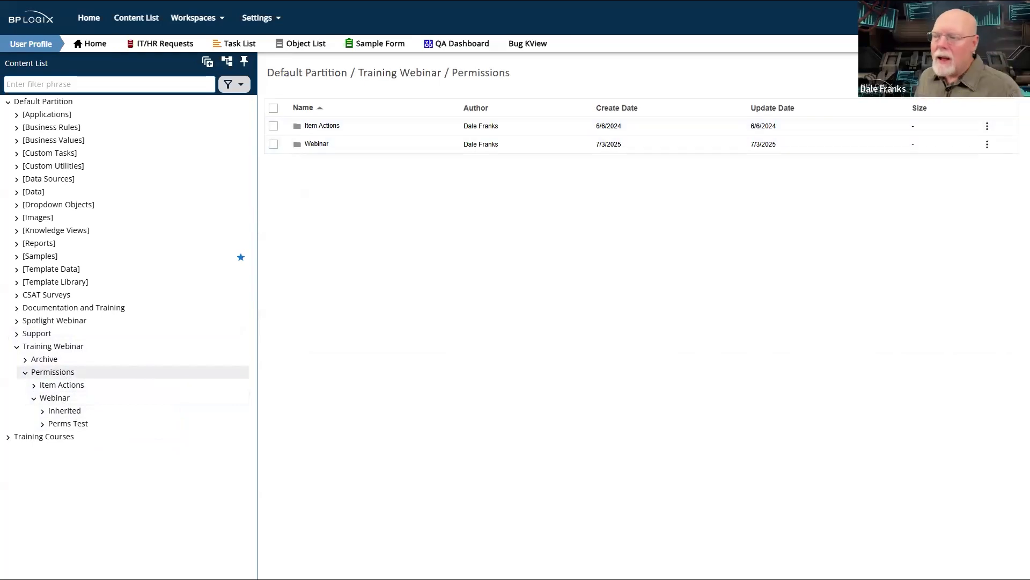
click(987, 72)
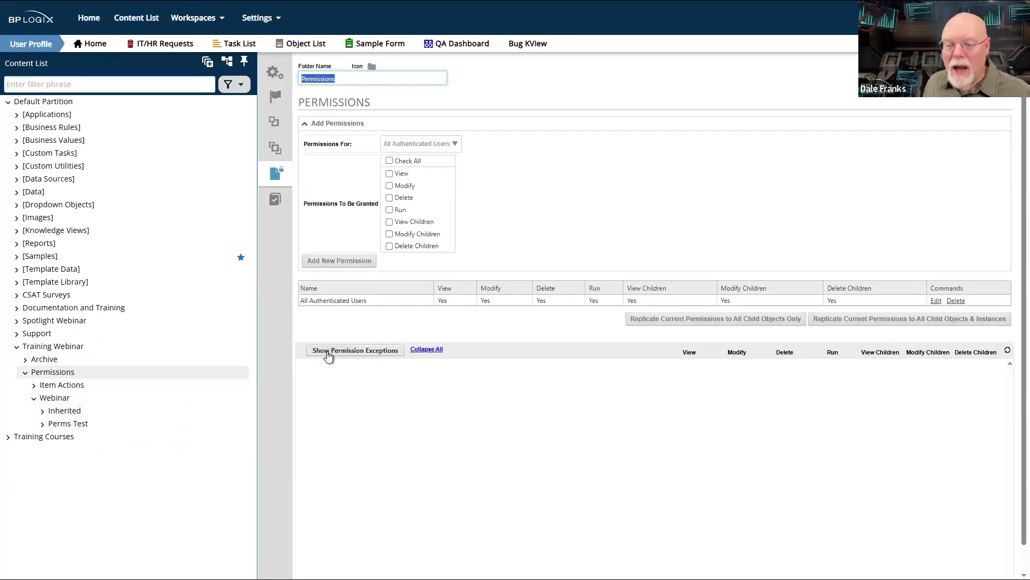
click(328, 354)
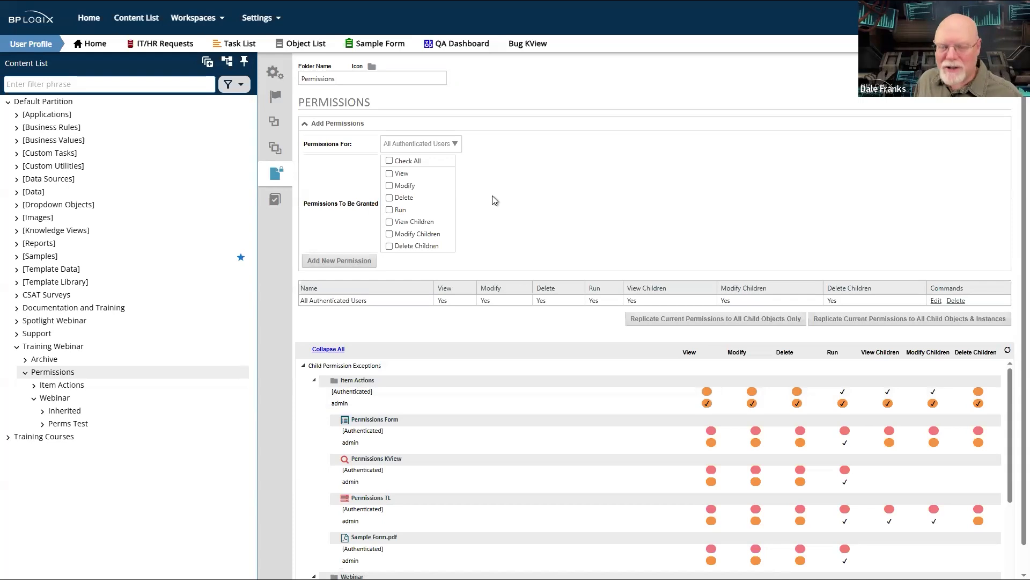
- Examine the child permission exceptions for the Item Actions and Webinar folders and the objects inside them
scroll(494, 200, down, 1)
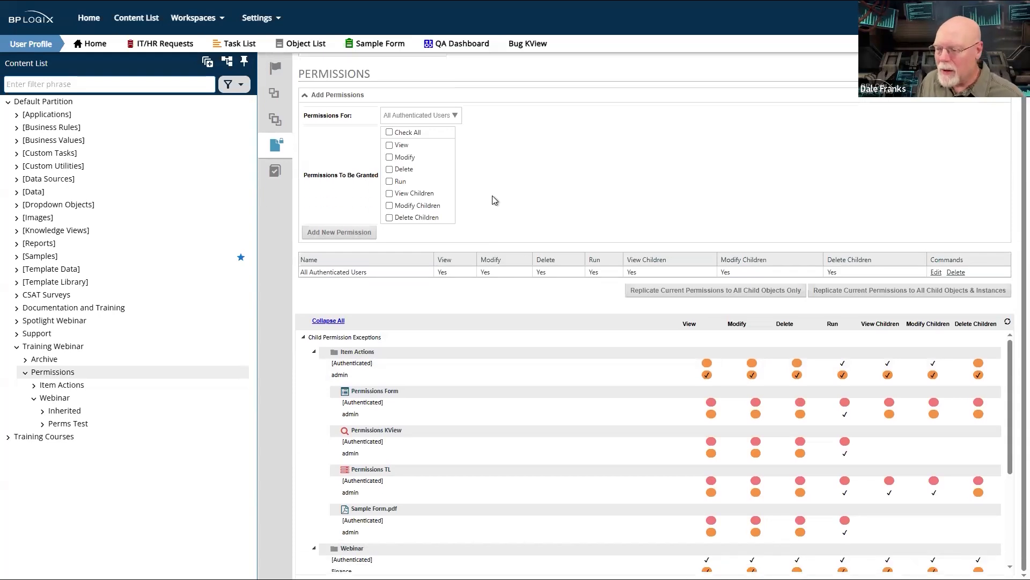
scroll(447, 436, up, 1)
scroll(447, 436, down, 1)
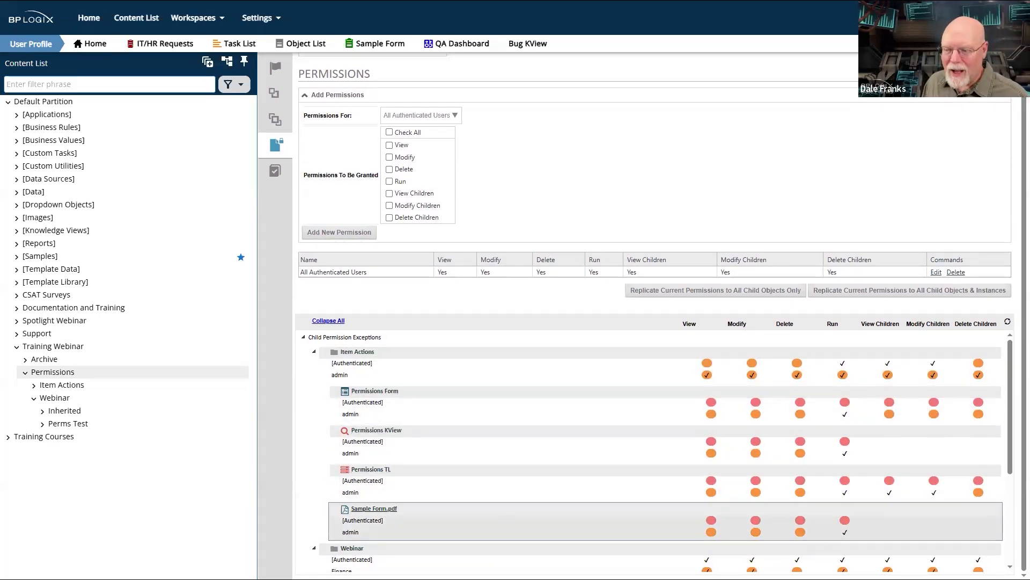
scroll(464, 420, down, 3)
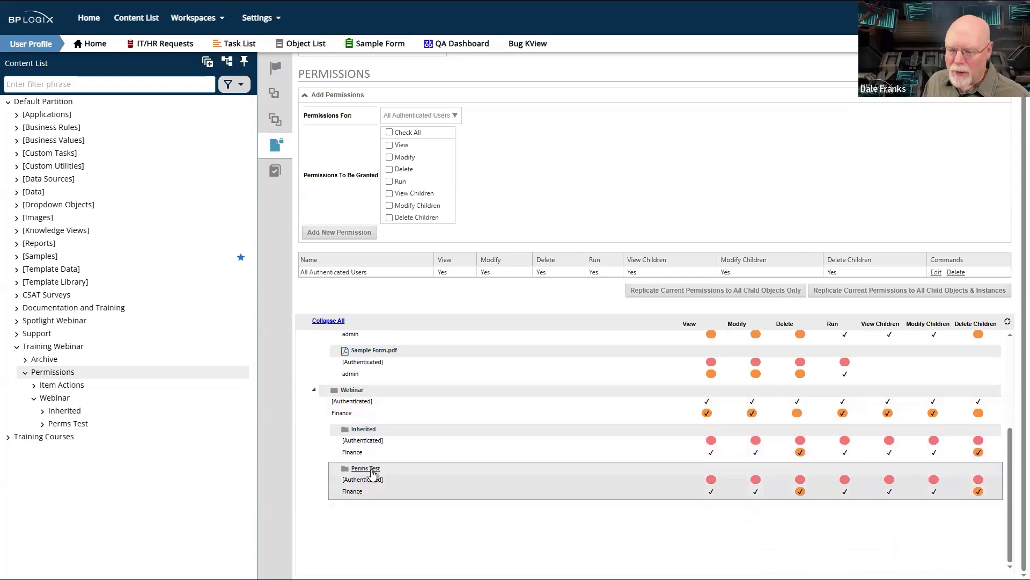
scroll(373, 473, up, 3)
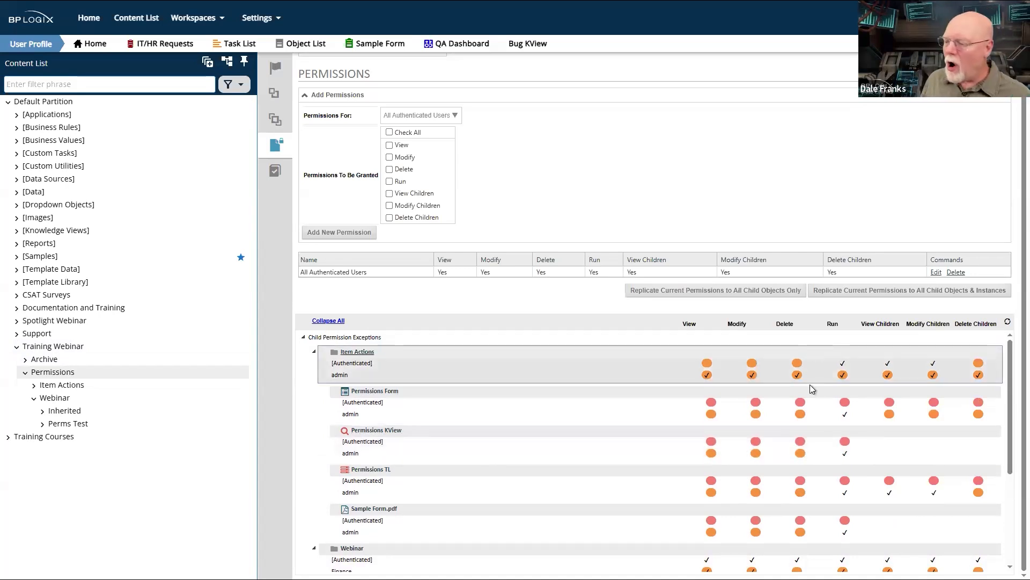
scroll(787, 427, down, 3)
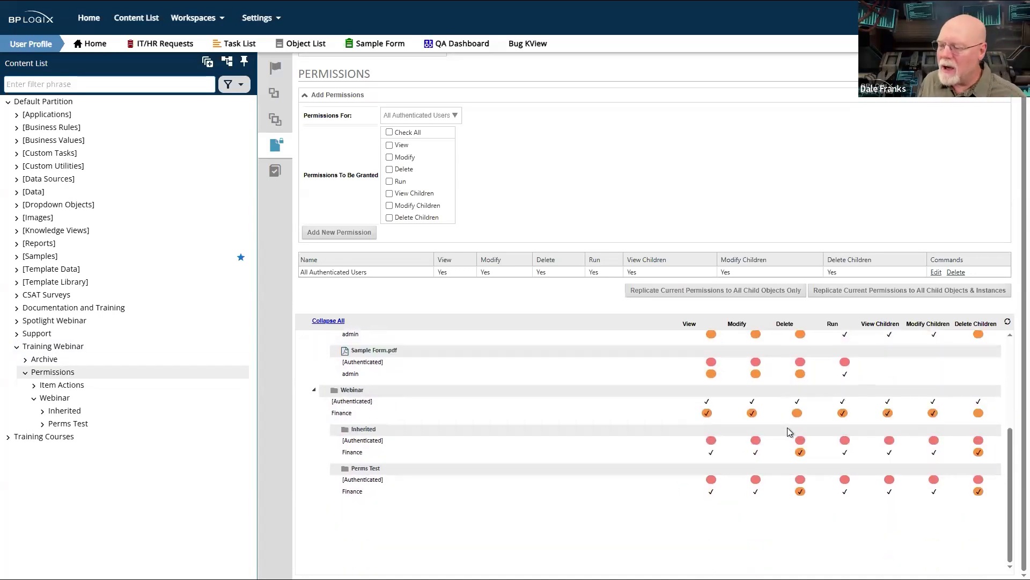
scroll(788, 428, up, 3)
scroll(787, 427, down, 3)
scroll(788, 427, up, 3)
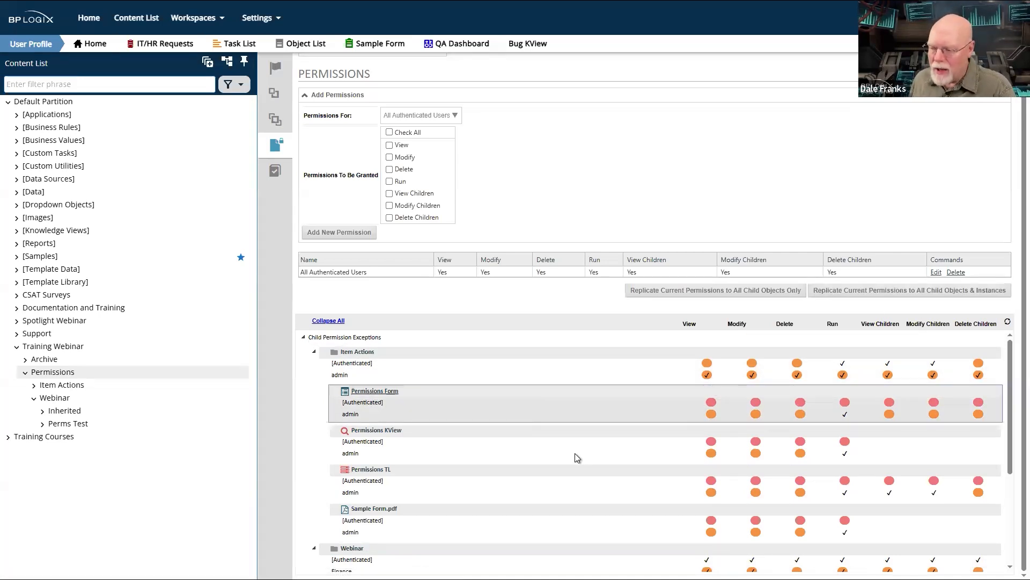
scroll(565, 392, down, 3)
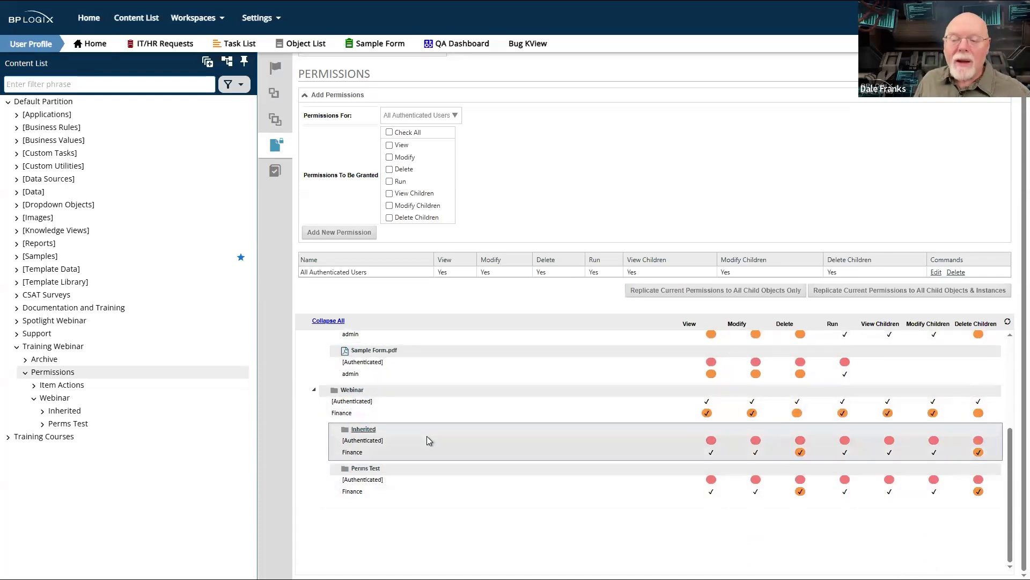
scroll(427, 440, up, 3)
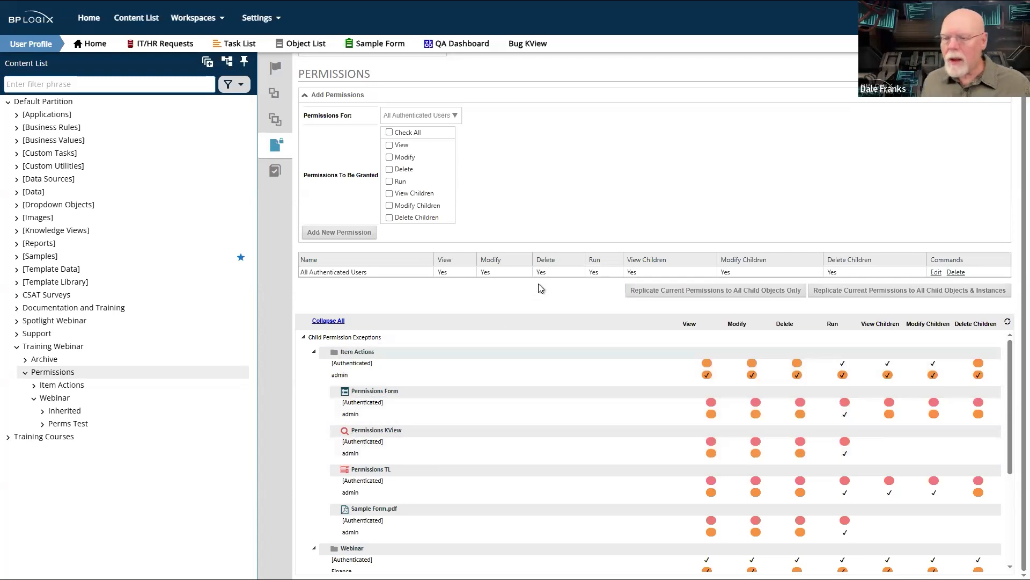
scroll(539, 284, up, 1)
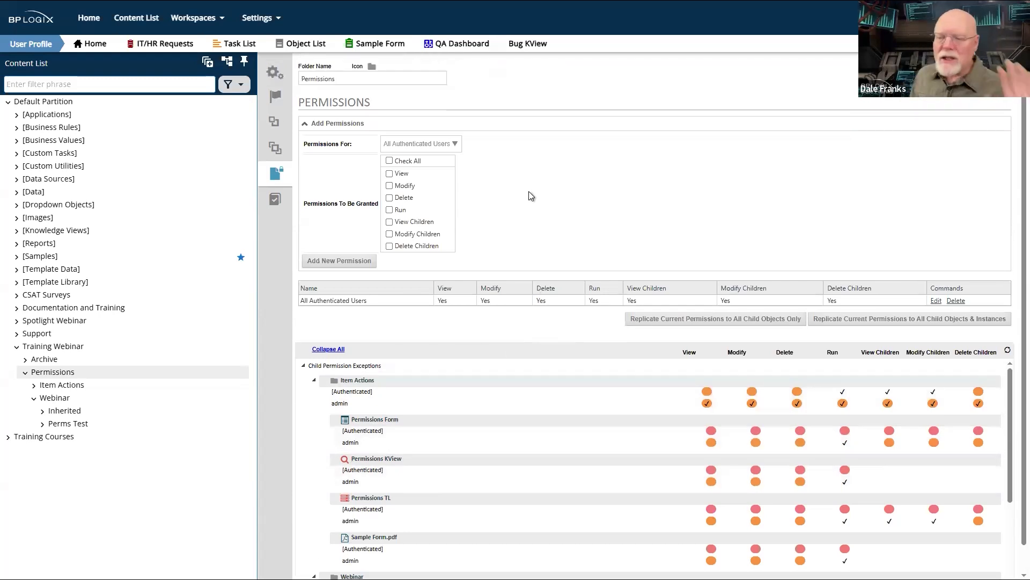
scroll(529, 192, down, 1)
scroll(529, 193, up, 1)
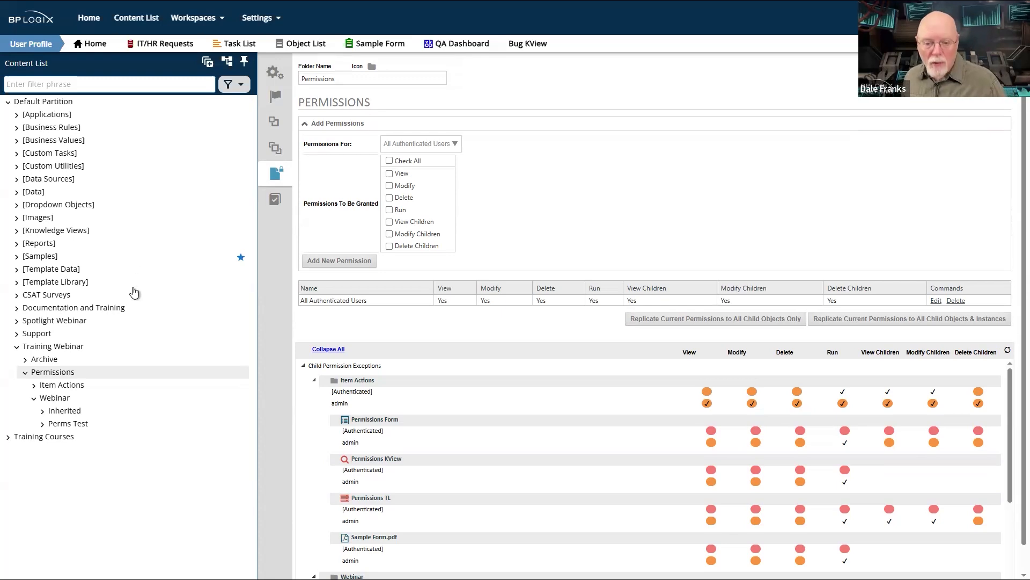
- Check the Item Actions folder's permission settings and close the folder's properties
click(56, 385)
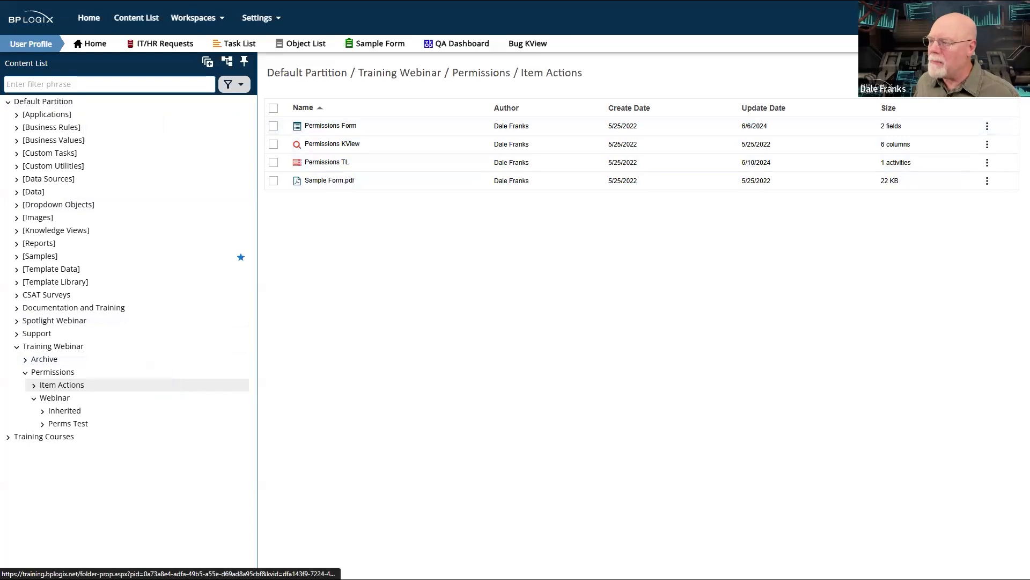
click(988, 73)
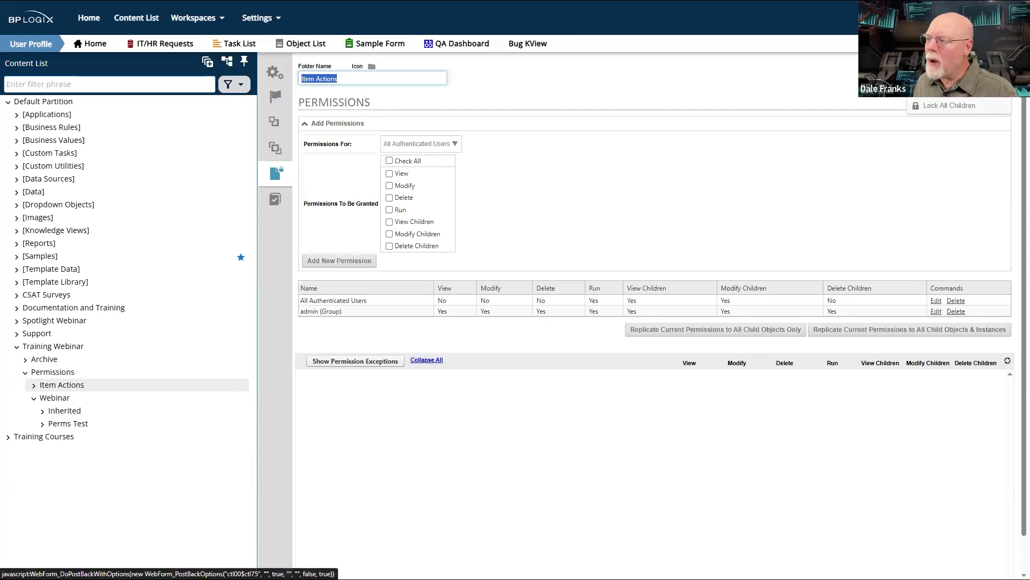
click(957, 73)
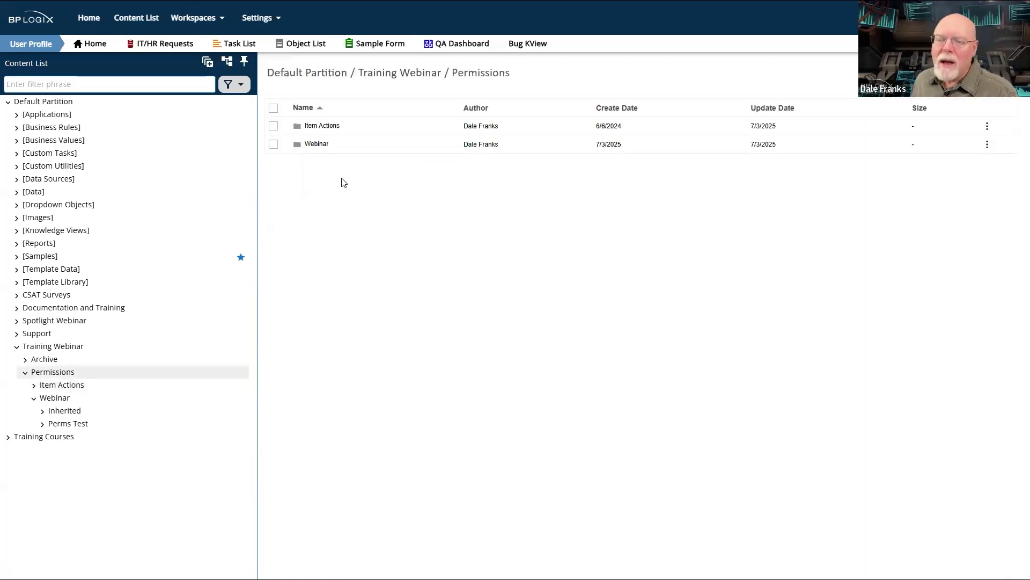
- Open the permission settings of the Permissions Form in the Item Actions folder
click(325, 126)
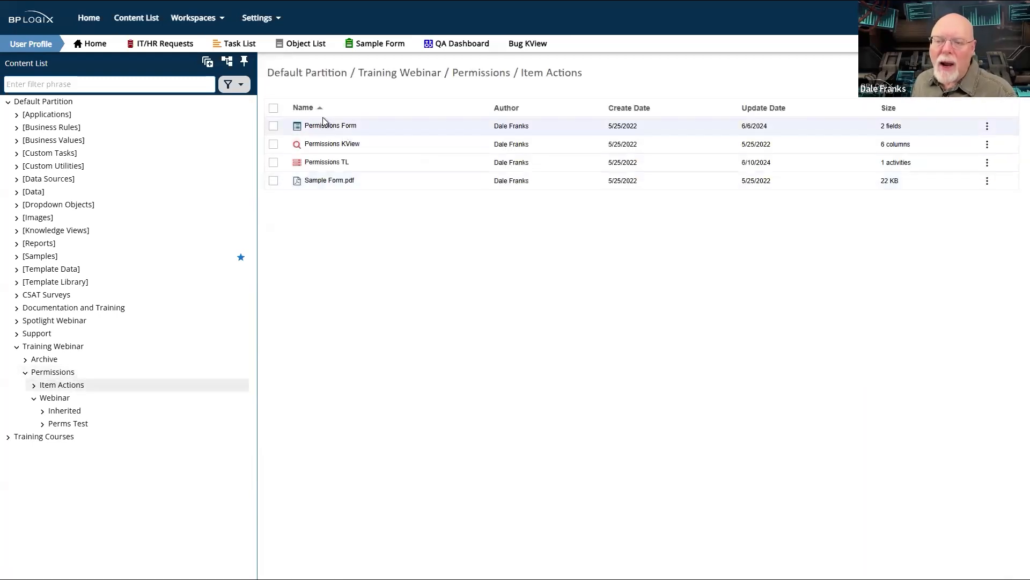
click(322, 127)
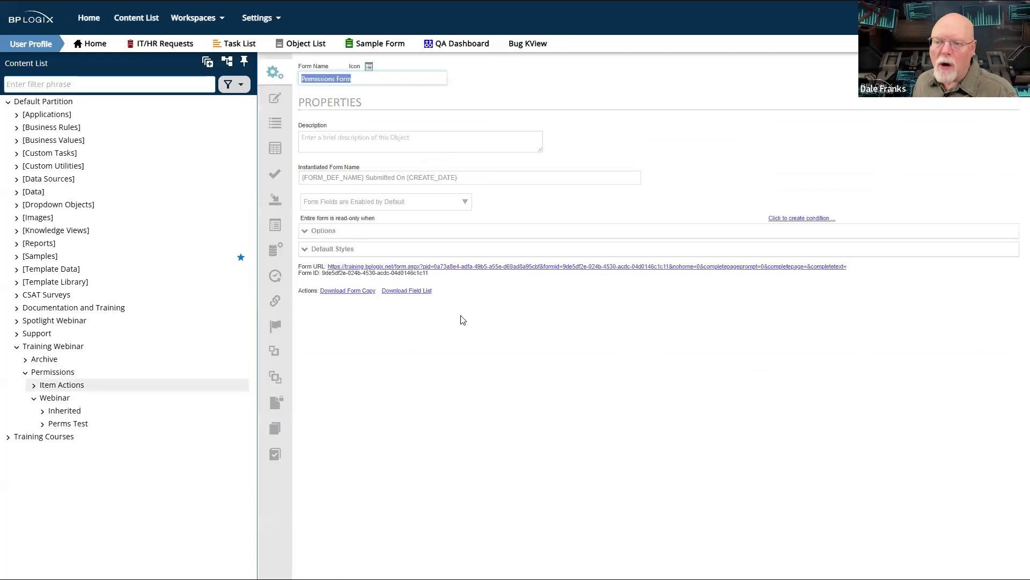
click(278, 405)
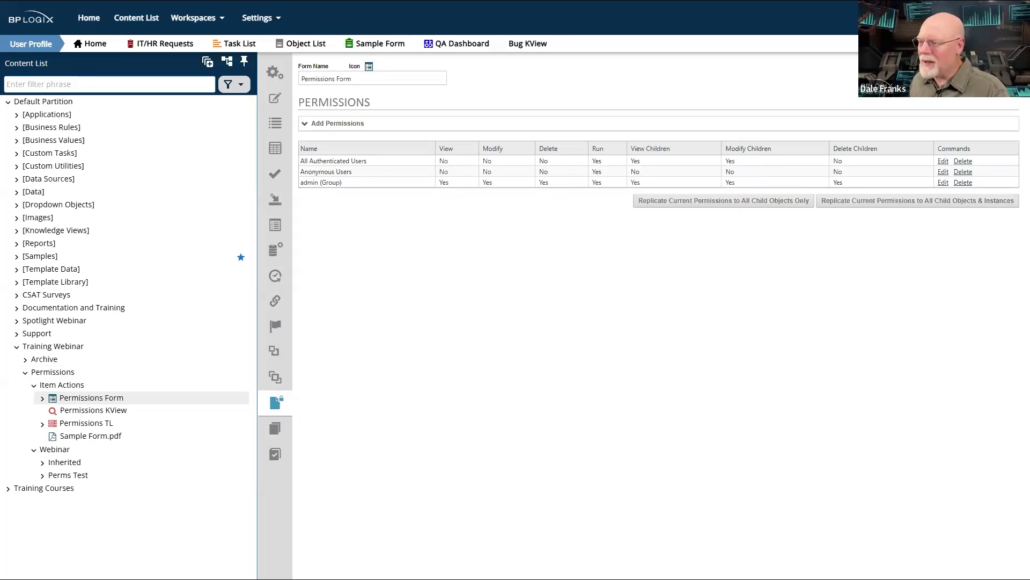
- Remove the Modify Children permission from All Authenticated Users on the Permissions Form
click(944, 163)
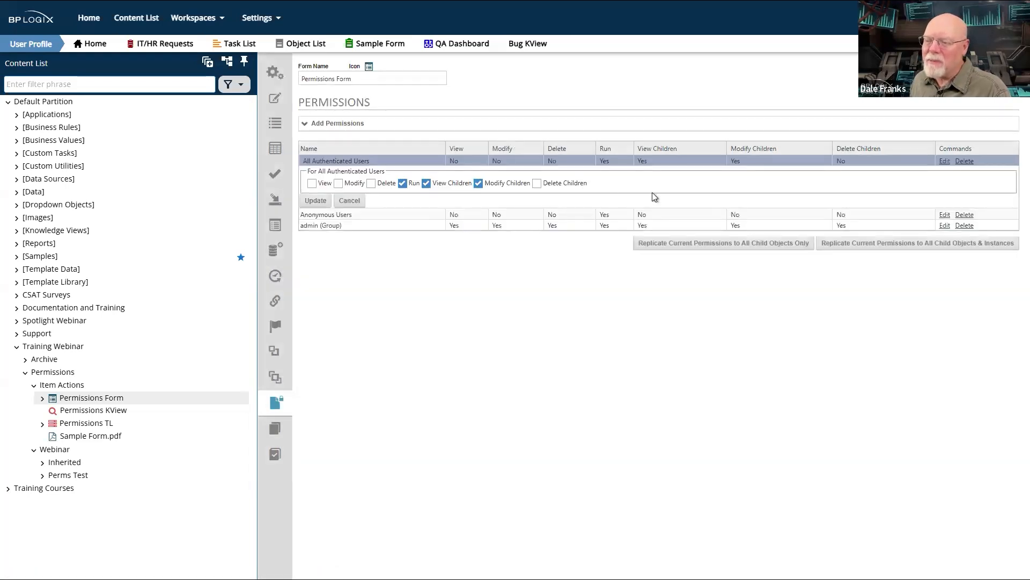
click(479, 183)
click(317, 202)
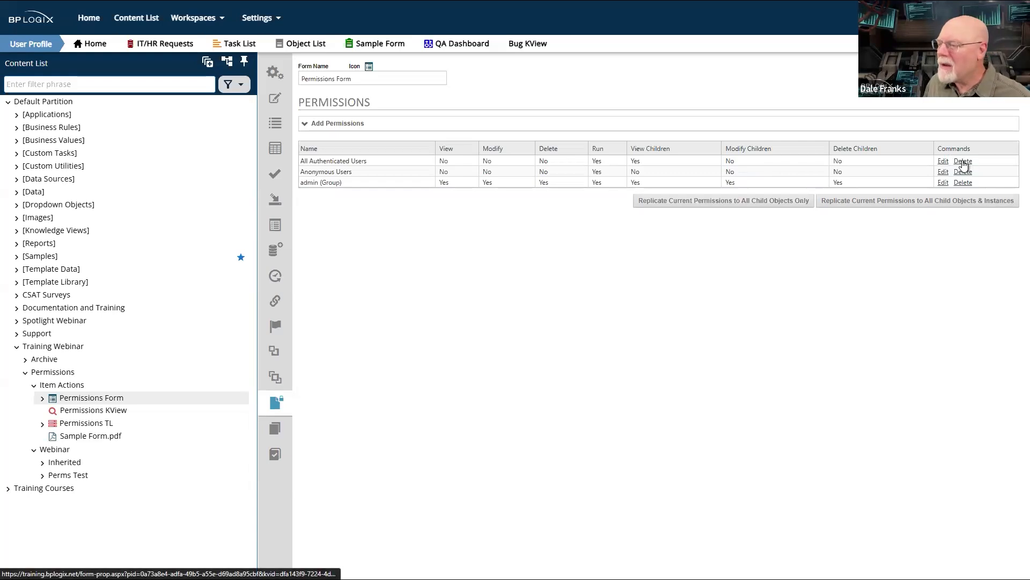
- Delete the All Authenticated Users permission entry from the Permissions Form, update the form and close it
click(963, 162)
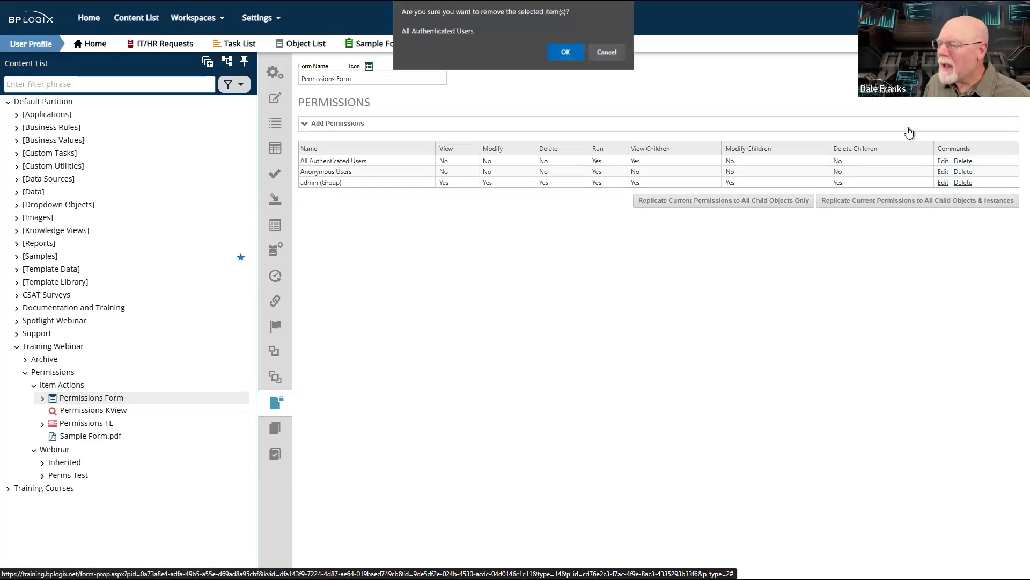
click(566, 49)
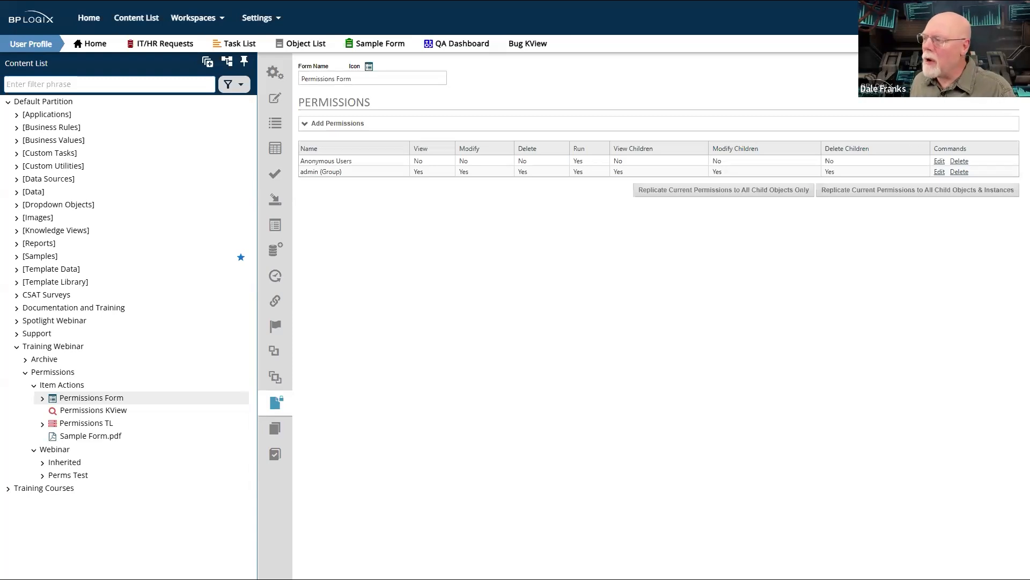
mouse_move(982, 74)
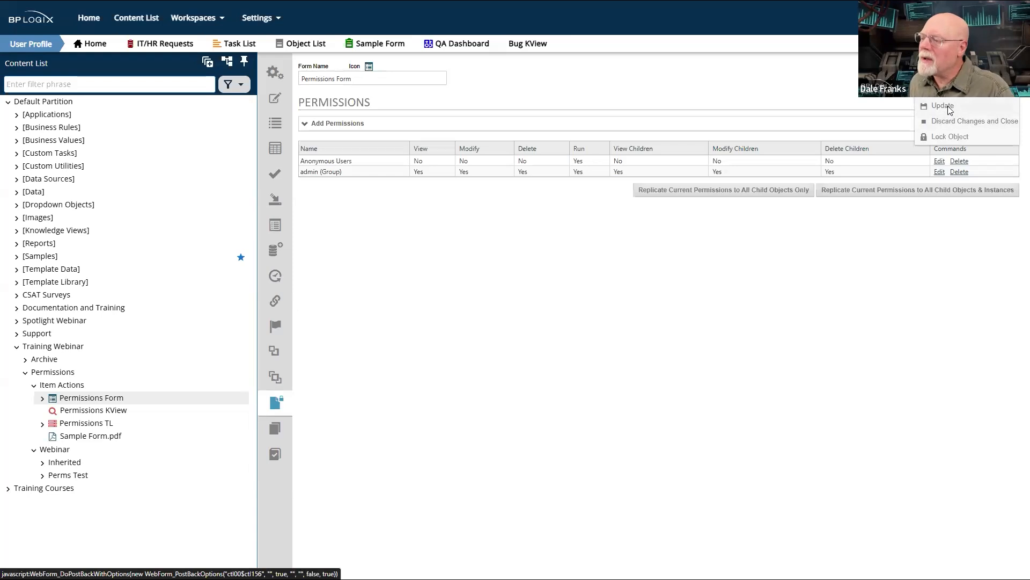
click(950, 110)
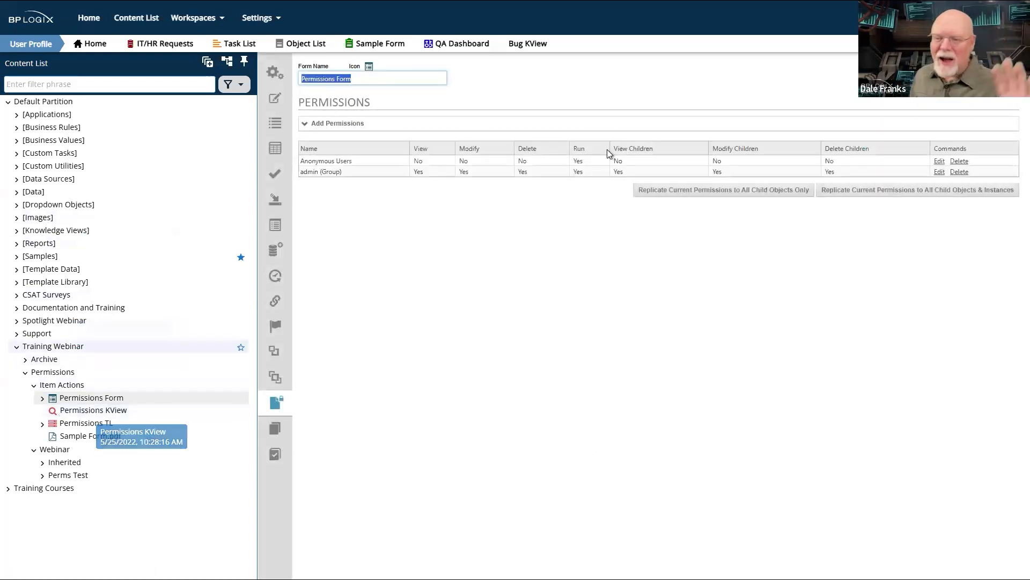
mouse_move(992, 74)
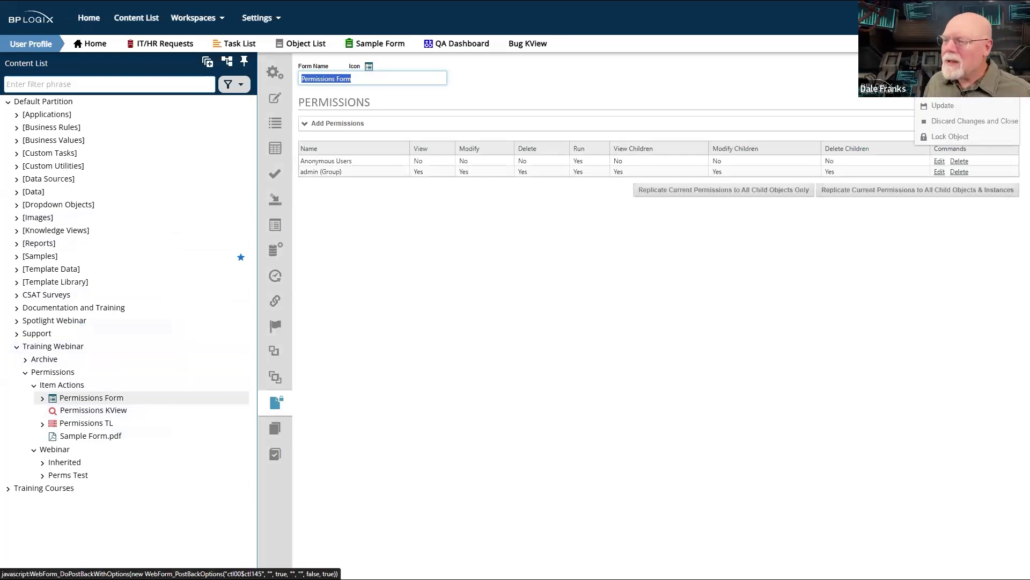
click(960, 90)
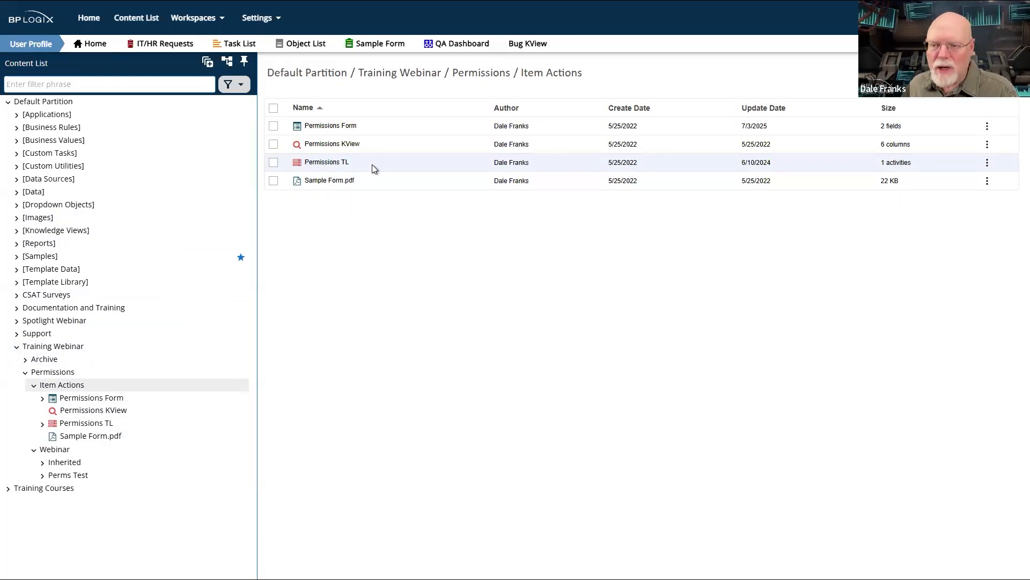
- Open the Item Actions configuration of the Set Doc Perms activity in Permissions TL and review its item, action and permission options
click(325, 163)
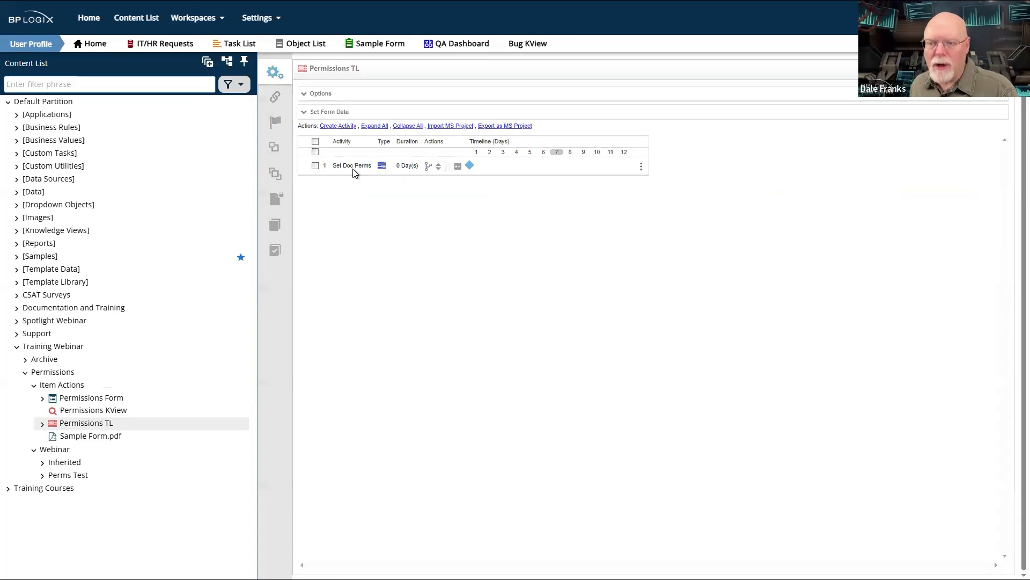
click(353, 167)
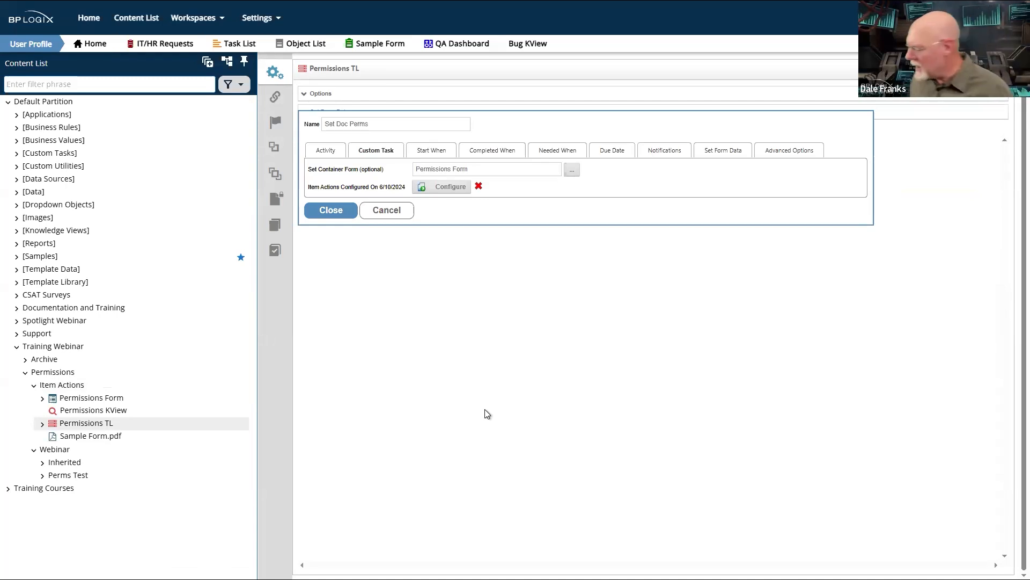
click(430, 190)
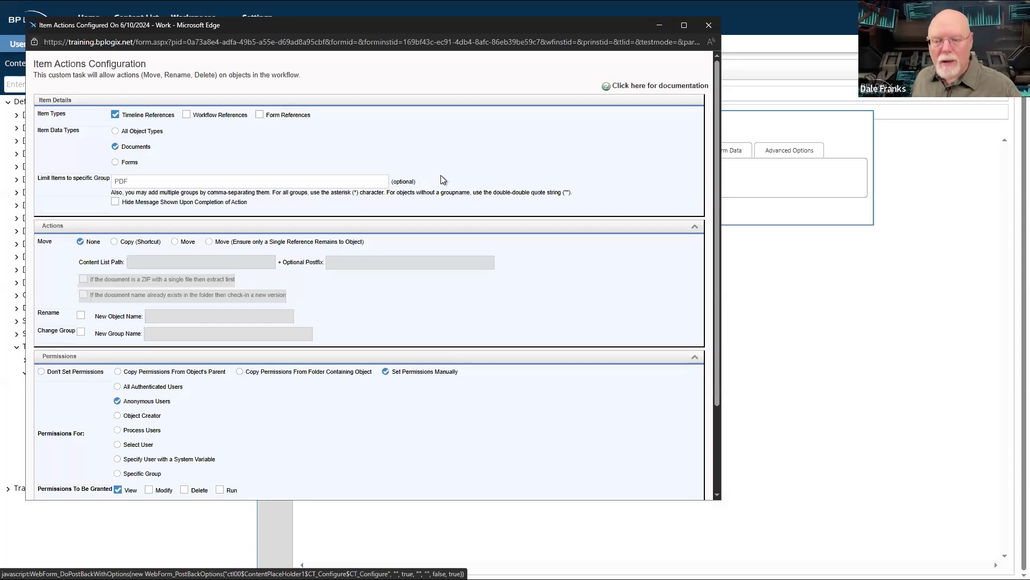
scroll(236, 139, down, 3)
scroll(236, 138, up, 3)
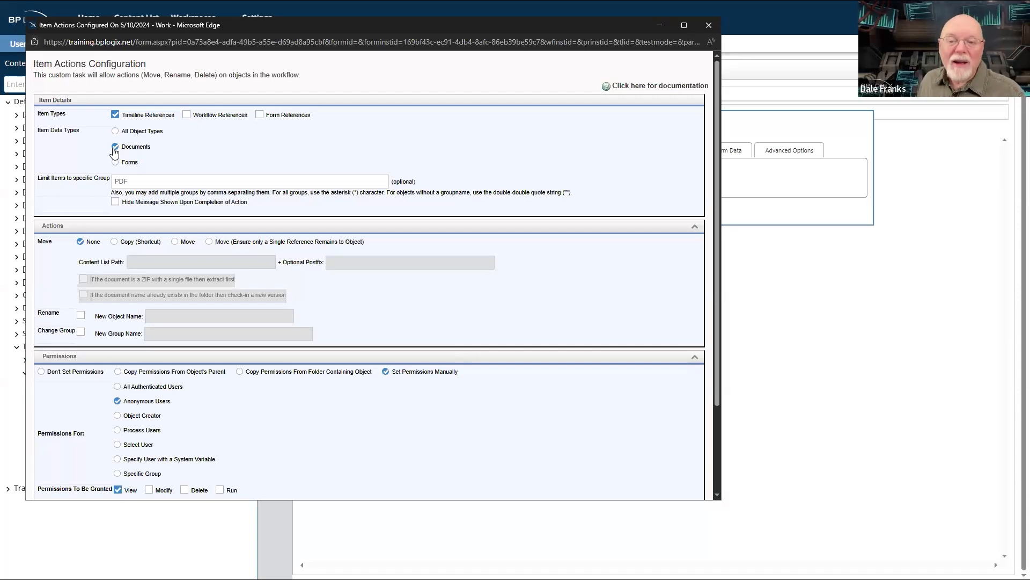
click(140, 180)
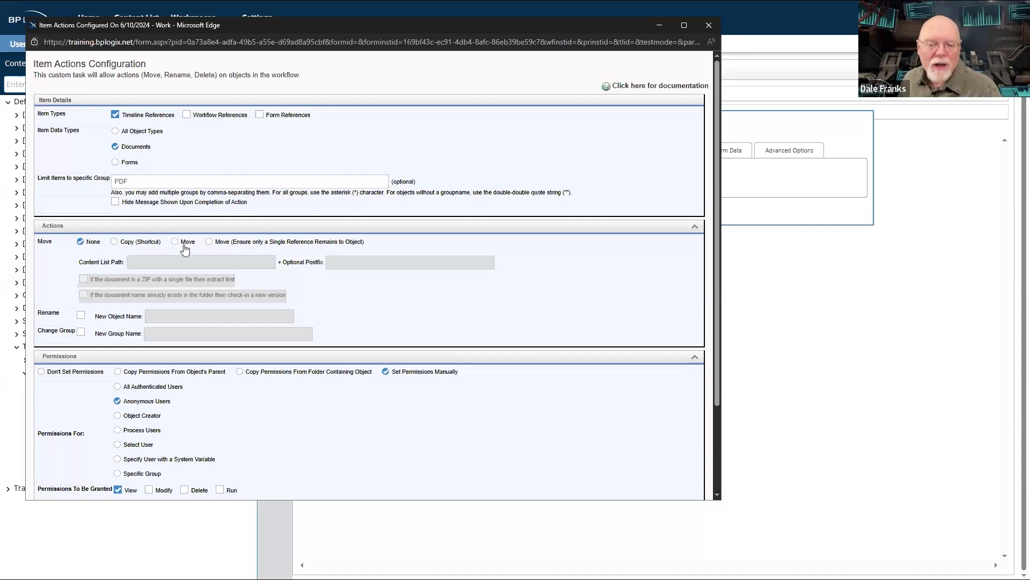
scroll(184, 248, down, 2)
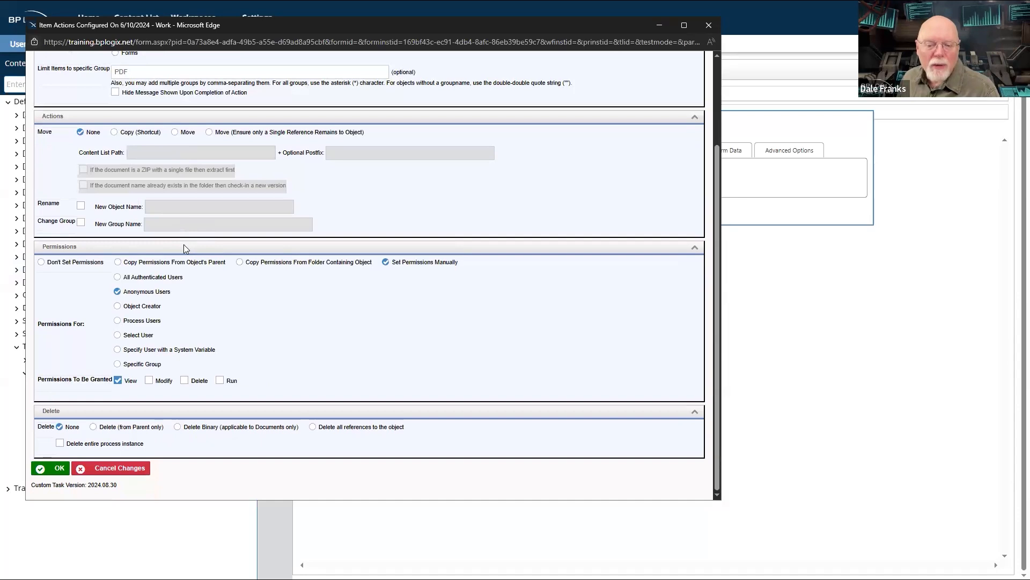
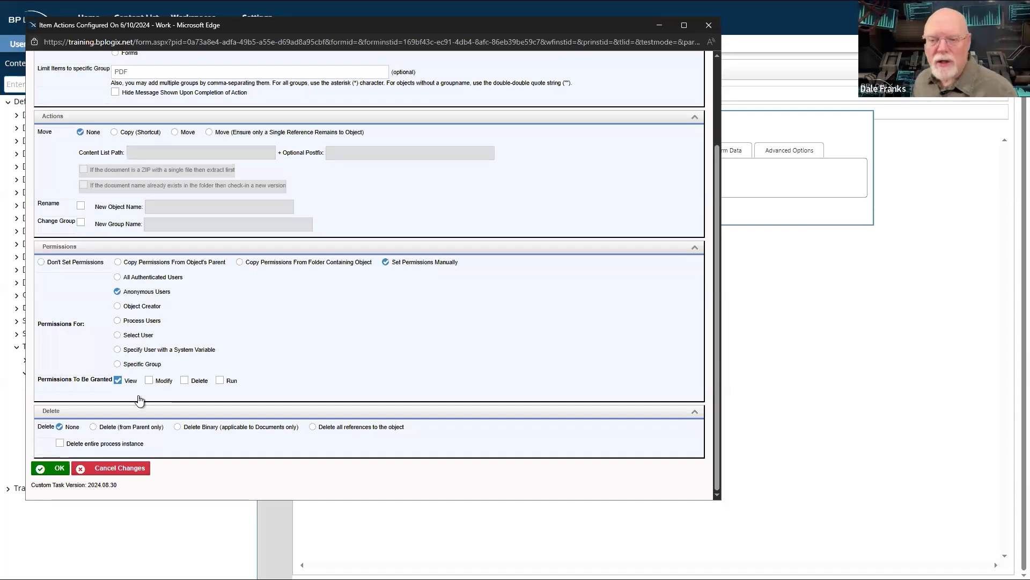
- Review the group limit and permission options of the Item Actions configuration, accept it and close the Set Doc Perms activity
scroll(85, 324, up, 2)
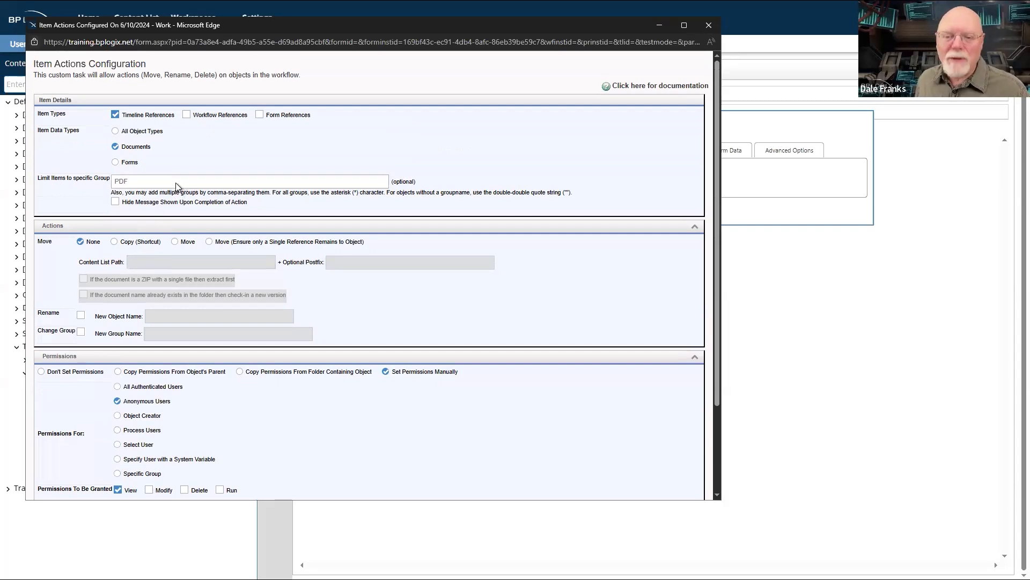
scroll(176, 186, down, 3)
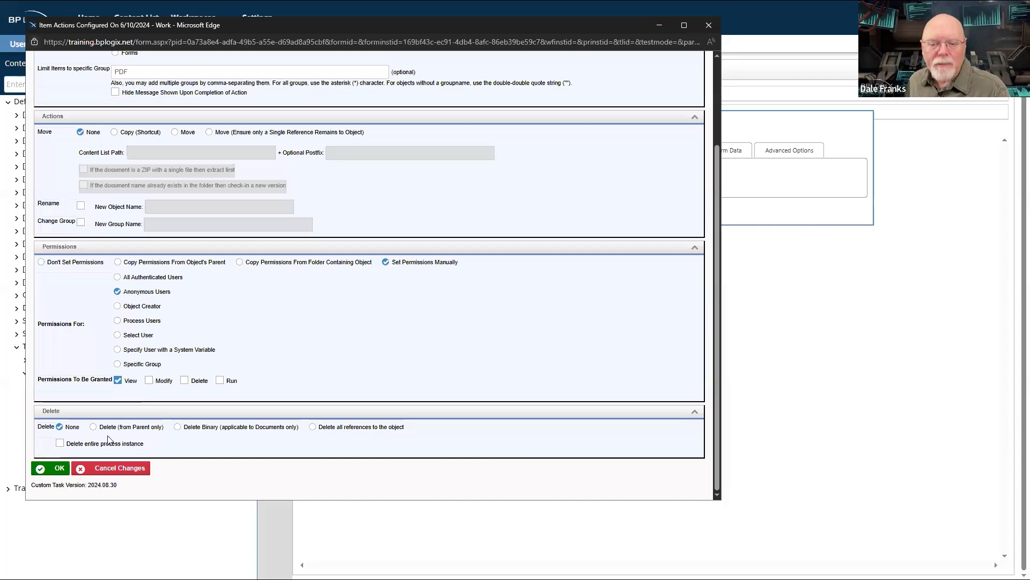
click(59, 469)
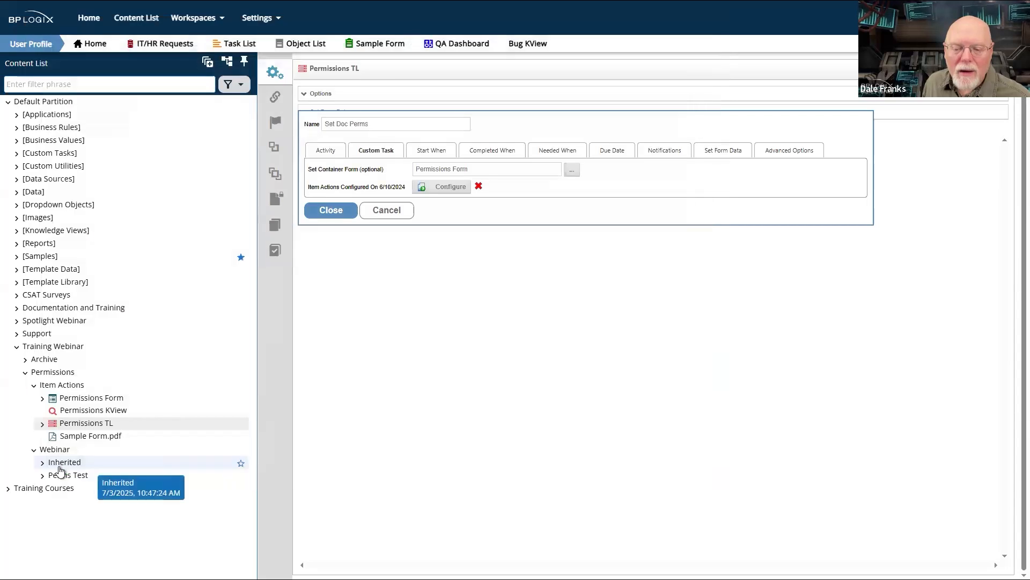
click(334, 214)
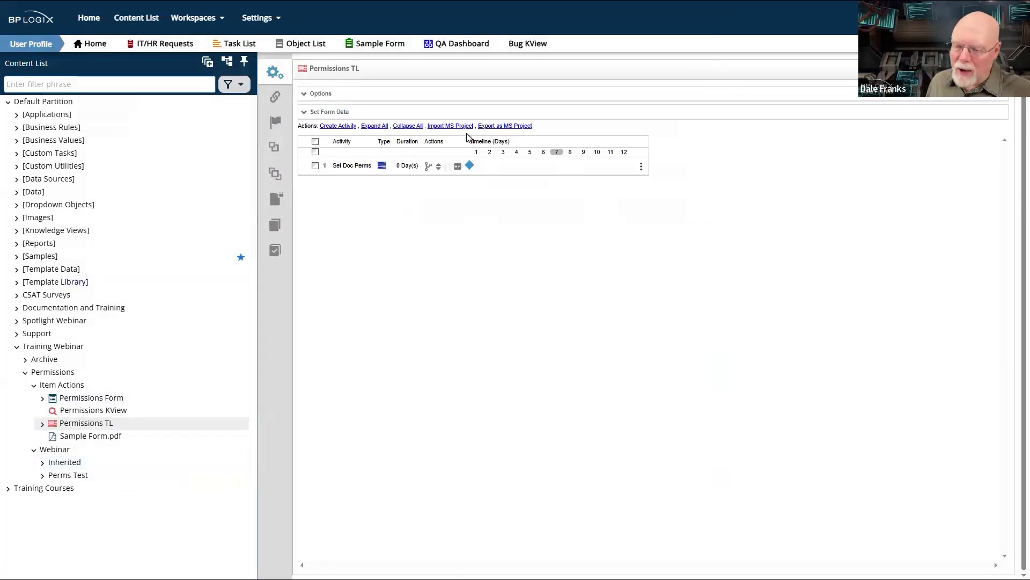
- Leave Permissions TL without saving, open the Item Actions folder and run the Permissions Form
click(64, 390)
click(488, 362)
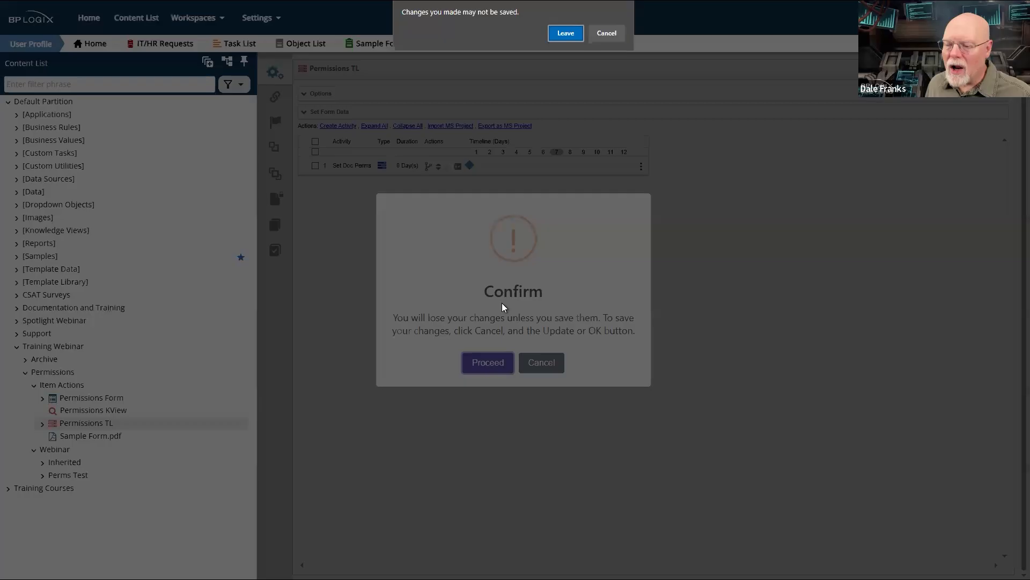
key(Return)
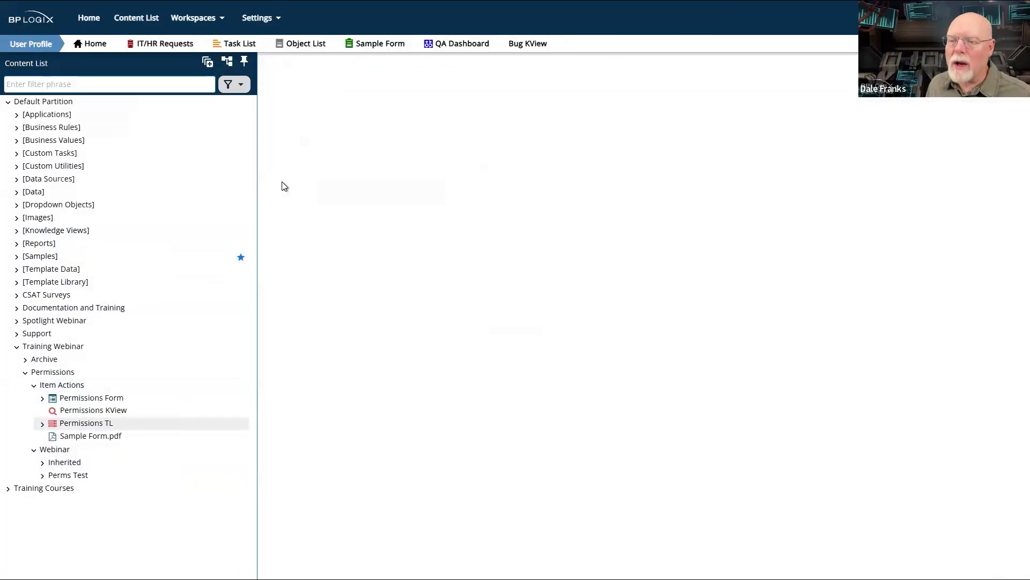
click(273, 127)
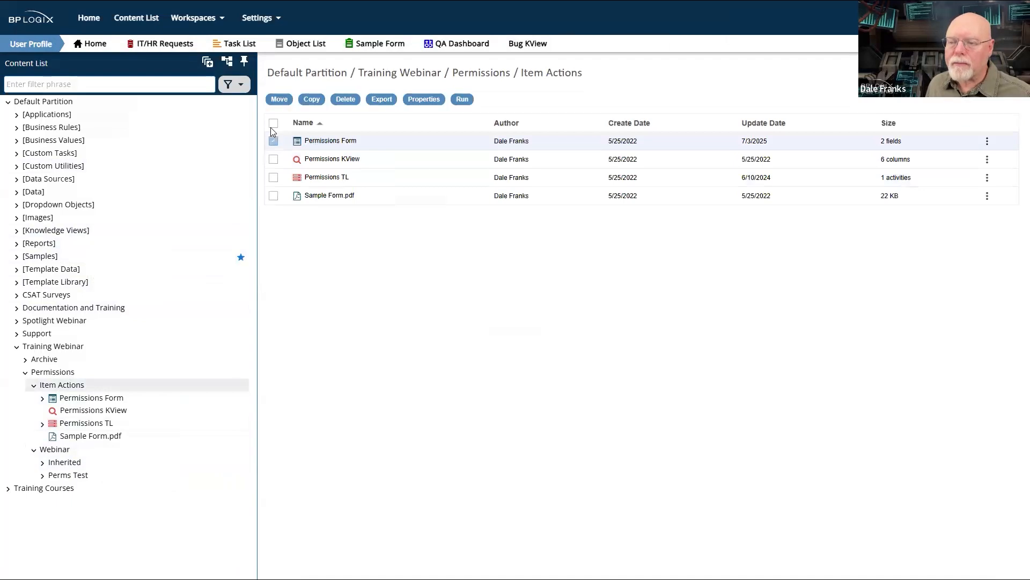
click(462, 99)
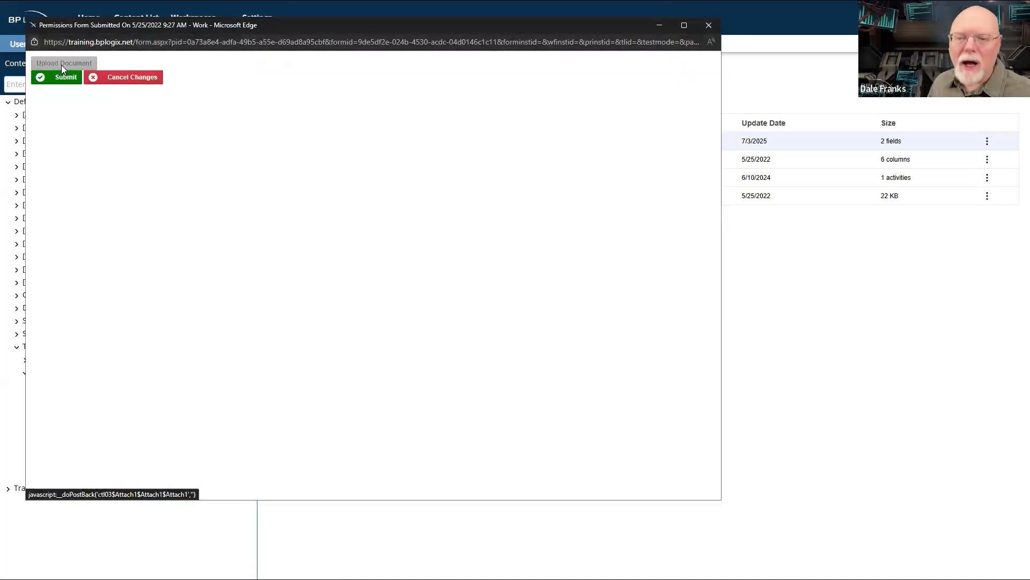
- Upload Journal Editor Letter.pdf to the Permissions Form and submit the form
click(61, 64)
click(167, 80)
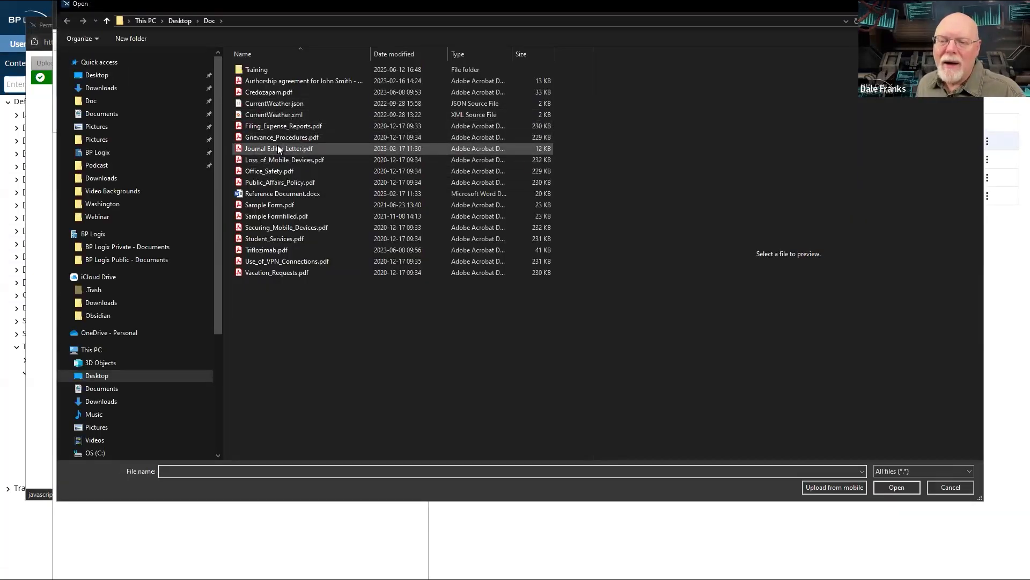
click(278, 148)
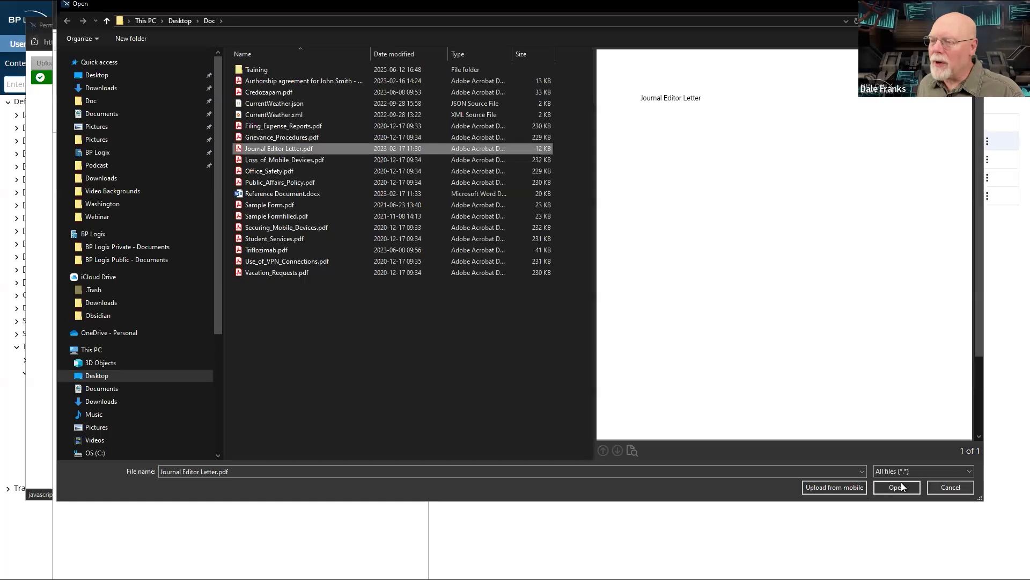
click(896, 487)
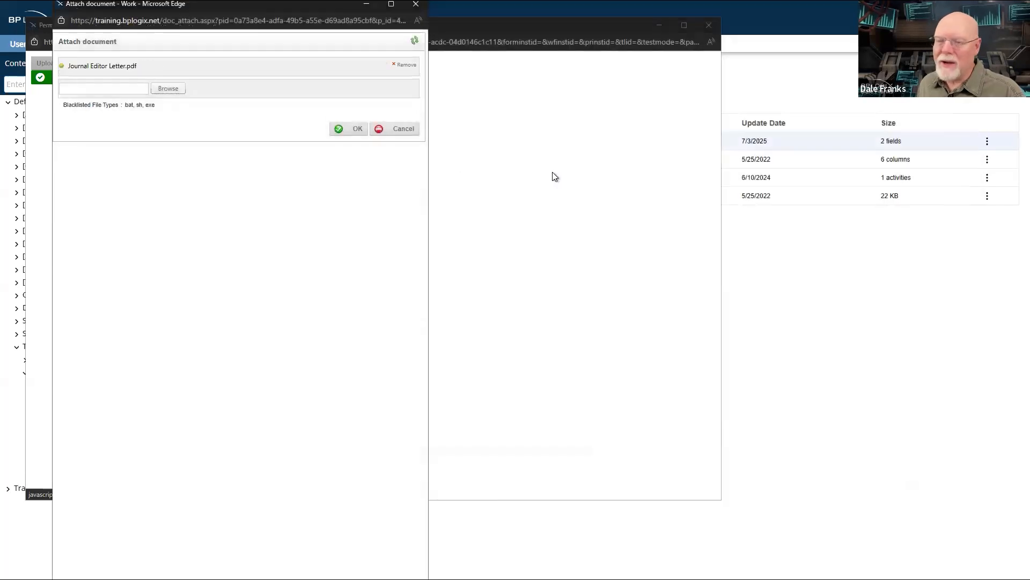
click(355, 132)
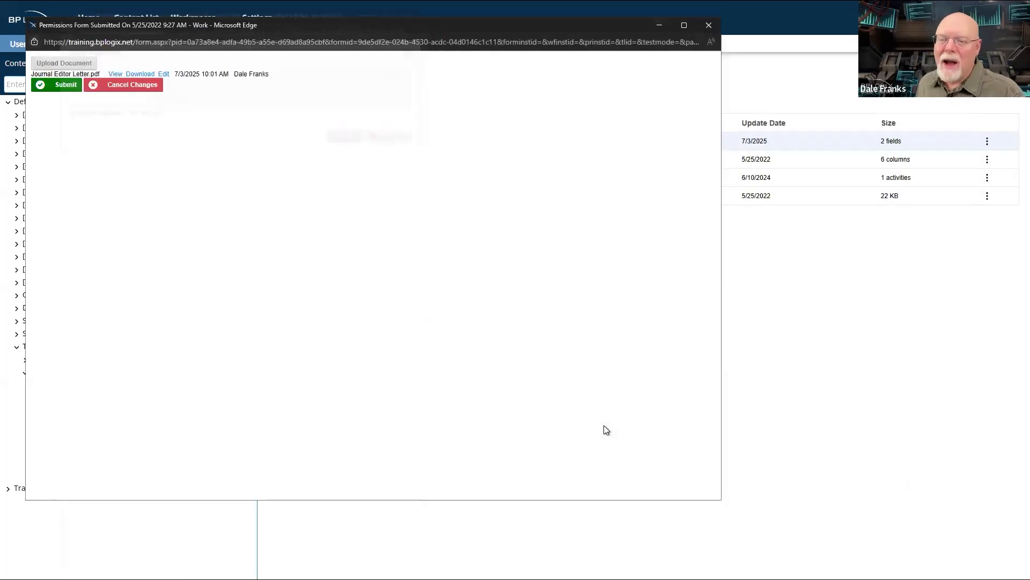
click(63, 85)
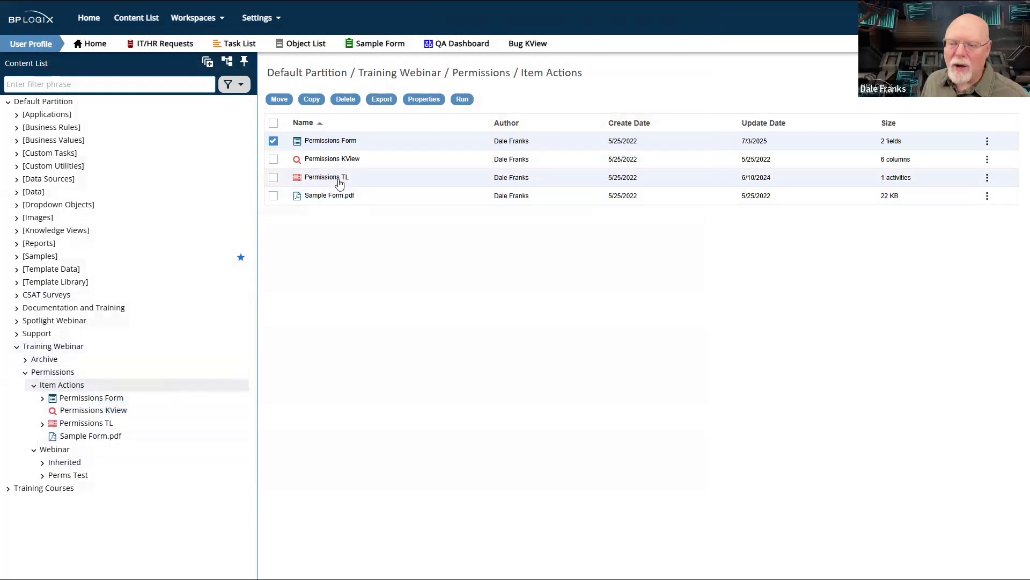
- Expand Permissions TL in the content list and open its permission settings
click(43, 424)
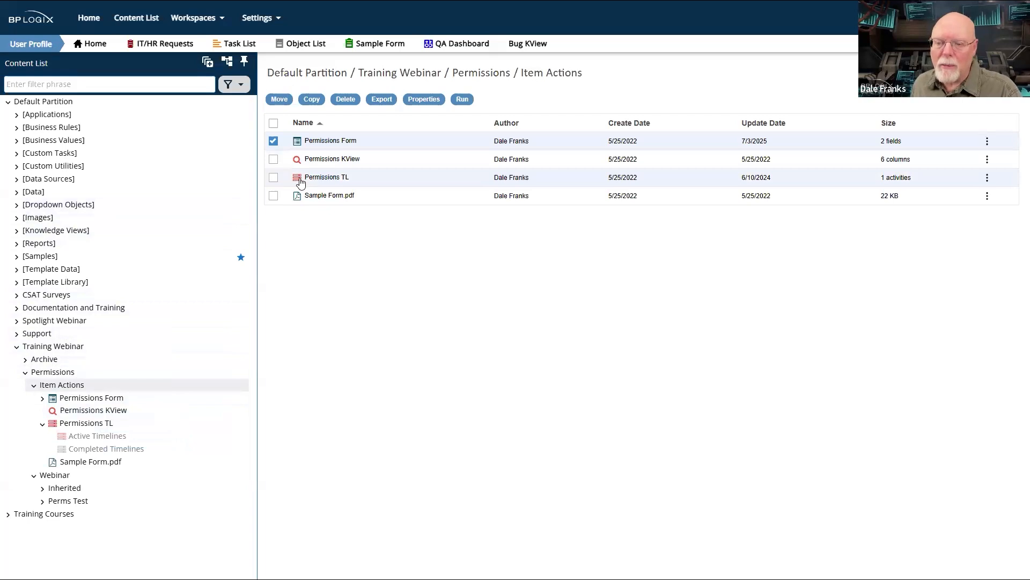
click(327, 178)
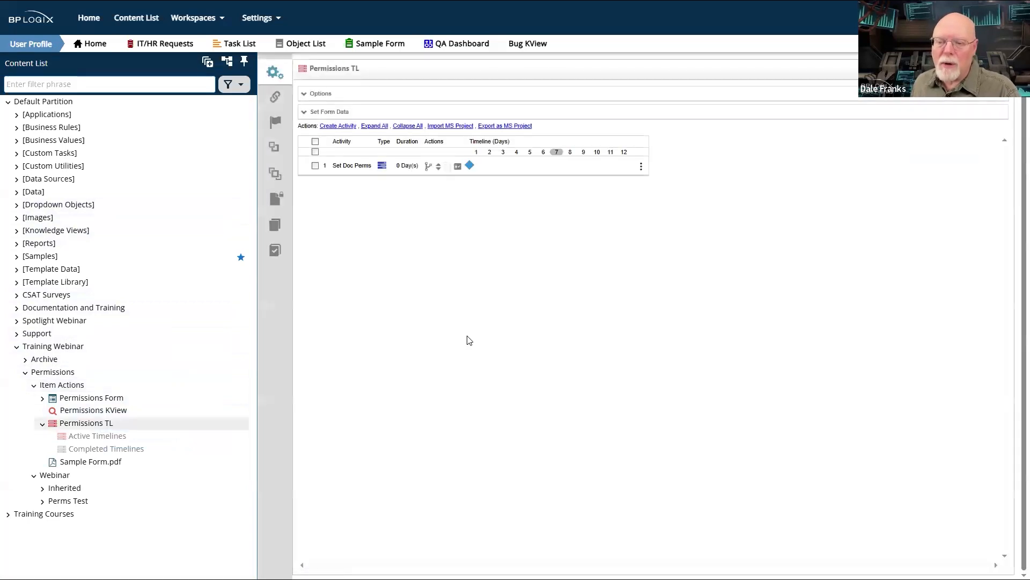
click(275, 198)
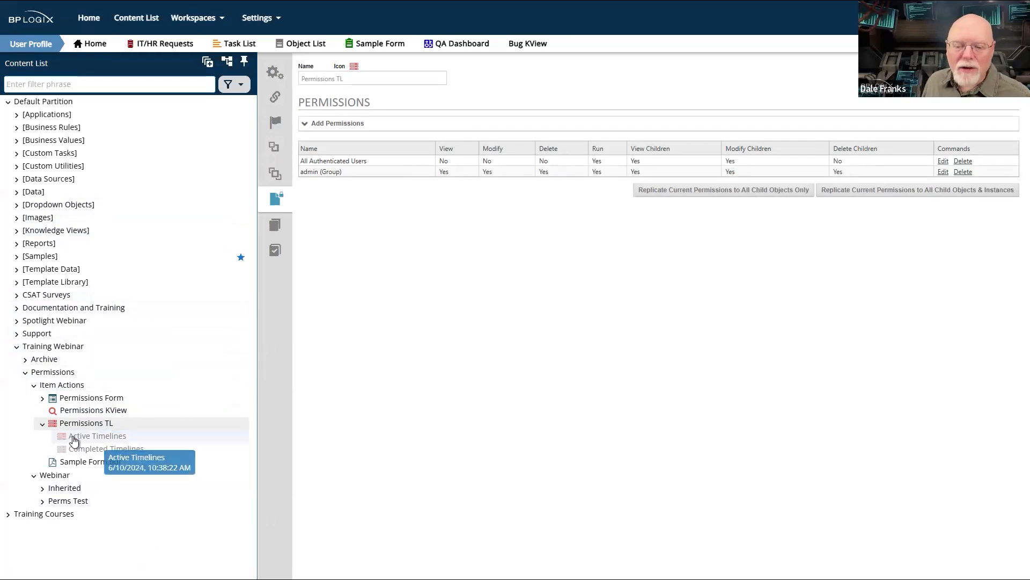
- Check the active timelines, open the newest completed Permissions TL instance and review its permissions, including Delete for All Authenticated Users
click(74, 440)
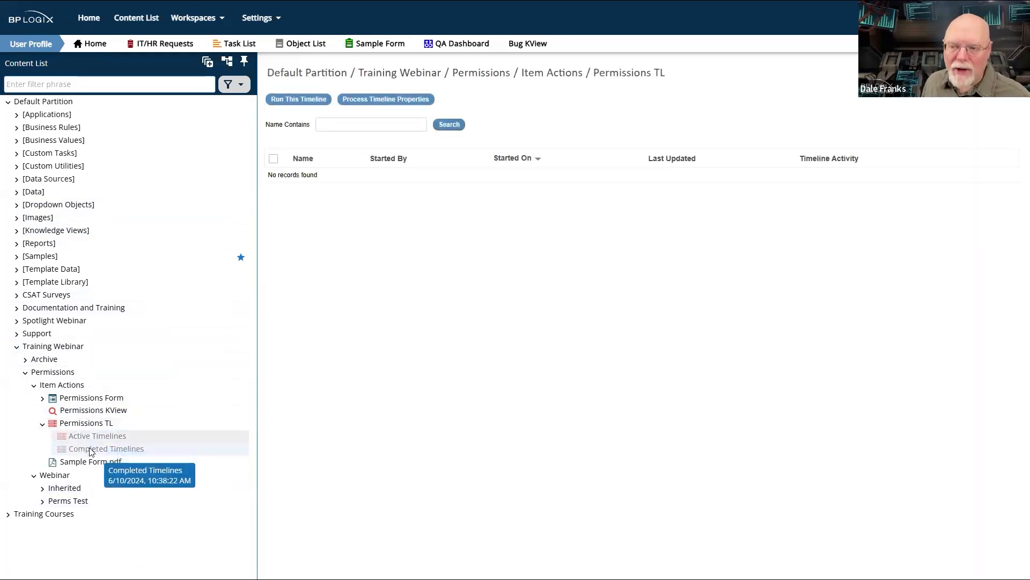
click(90, 450)
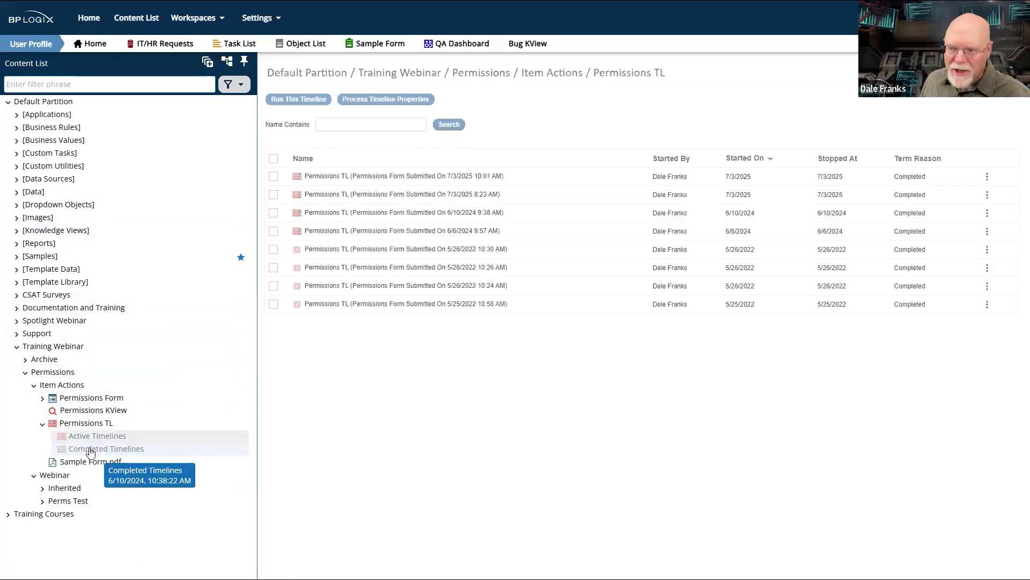
click(350, 183)
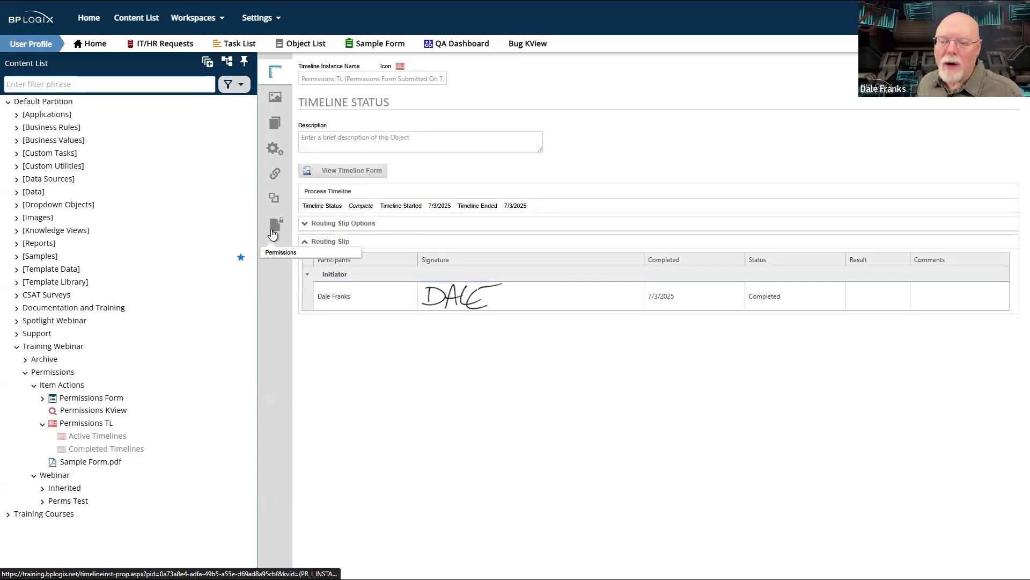
click(272, 231)
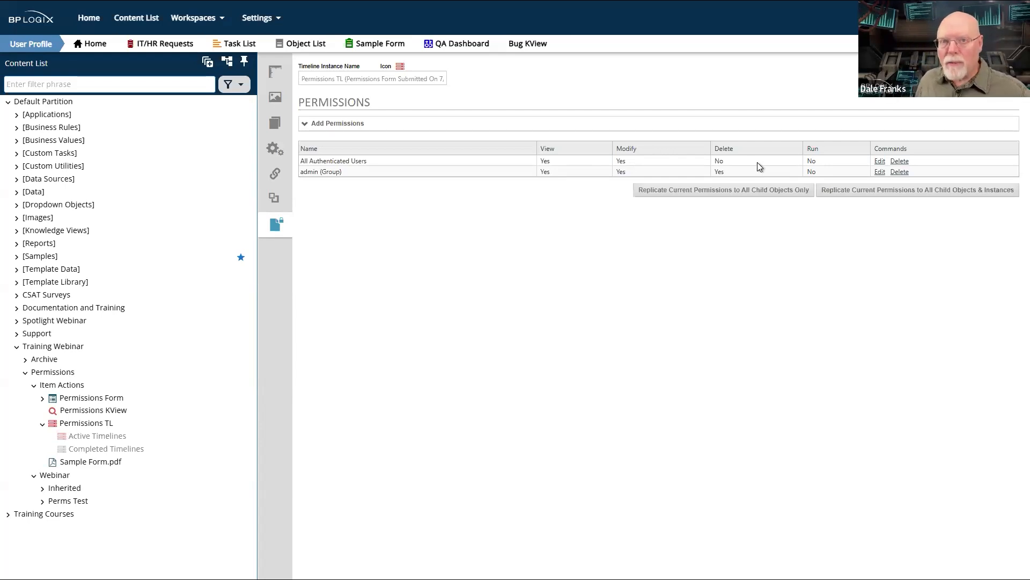
double_click(719, 161)
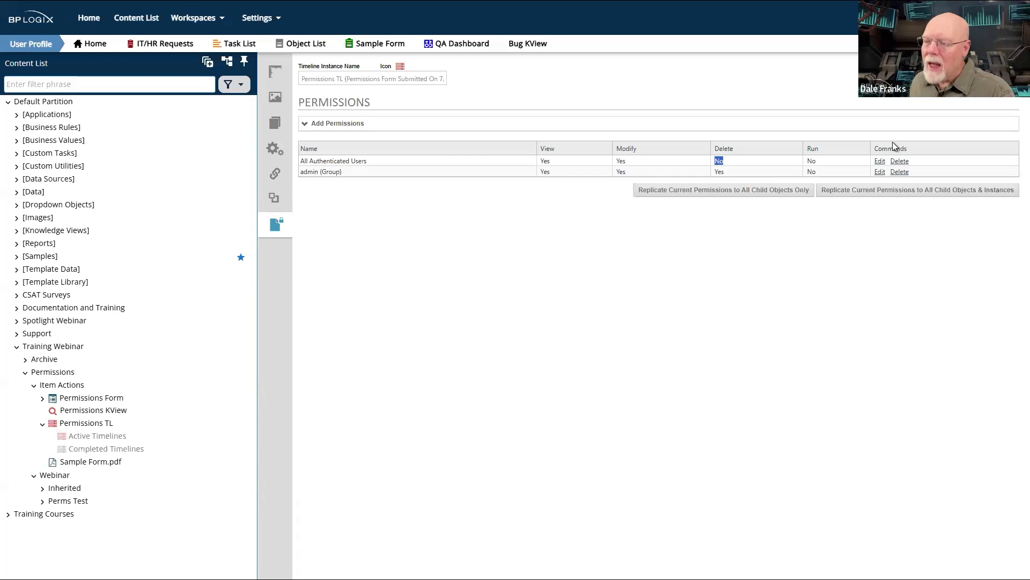
click(833, 164)
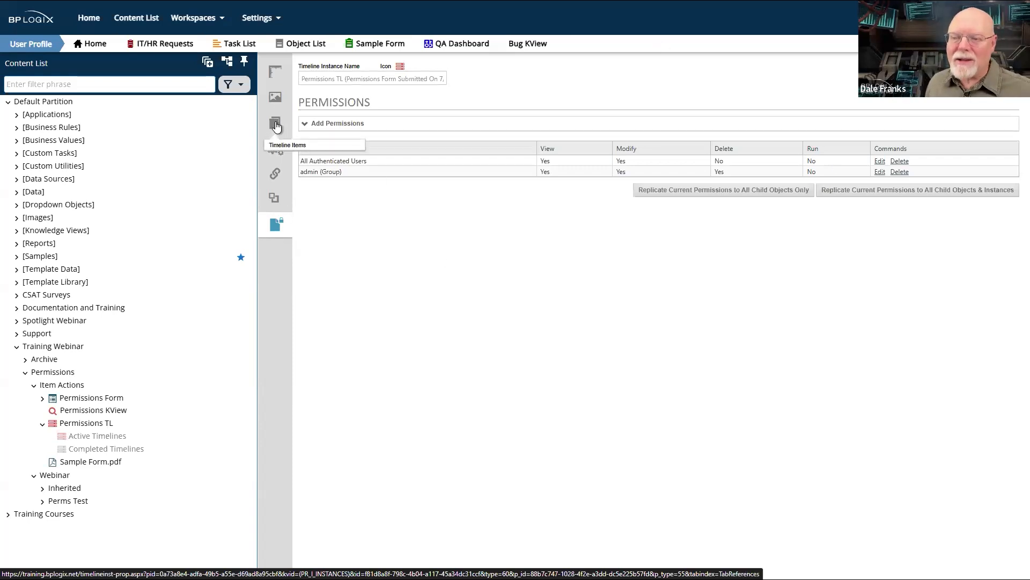
- Open the permissions of Journal Editor Letter.pdf from the timeline instance's items and review the Anonymous Users entry and its View permission
click(276, 126)
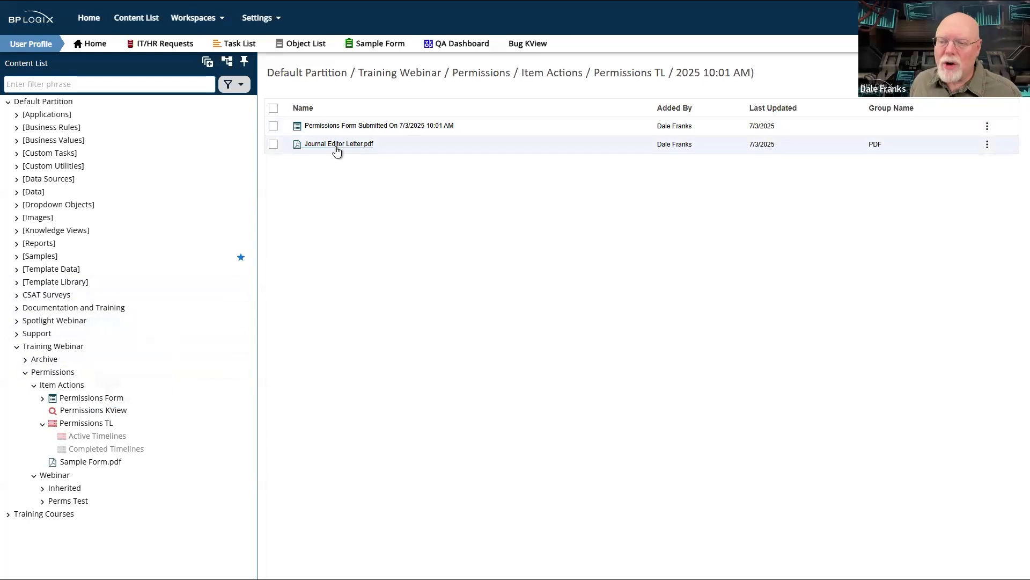
click(274, 145)
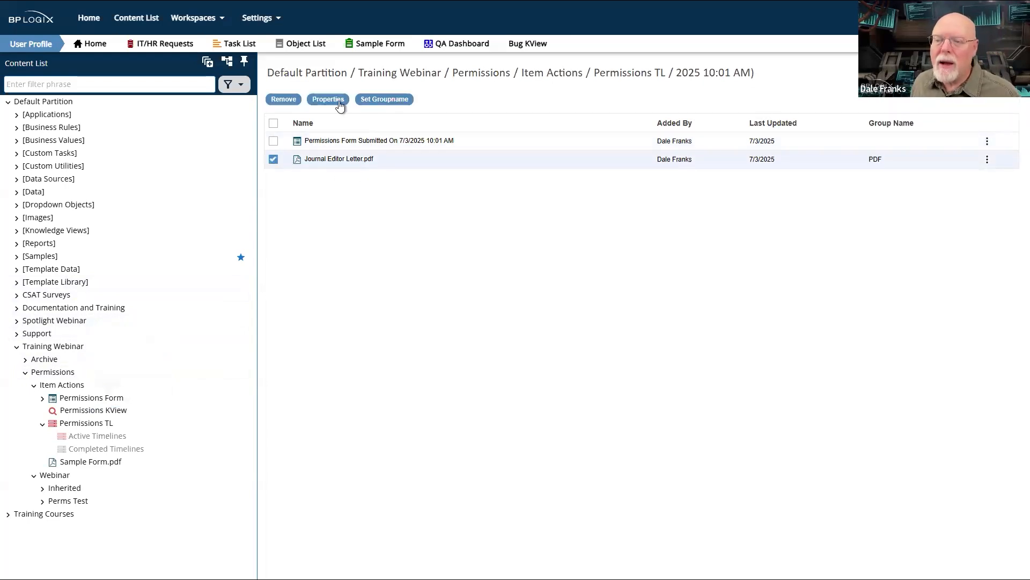
click(318, 102)
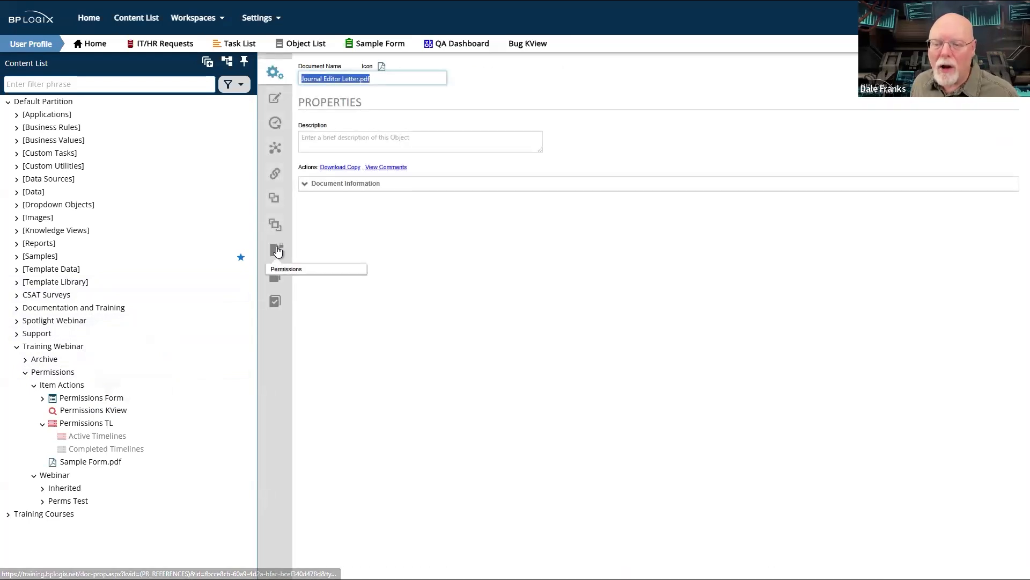
click(277, 251)
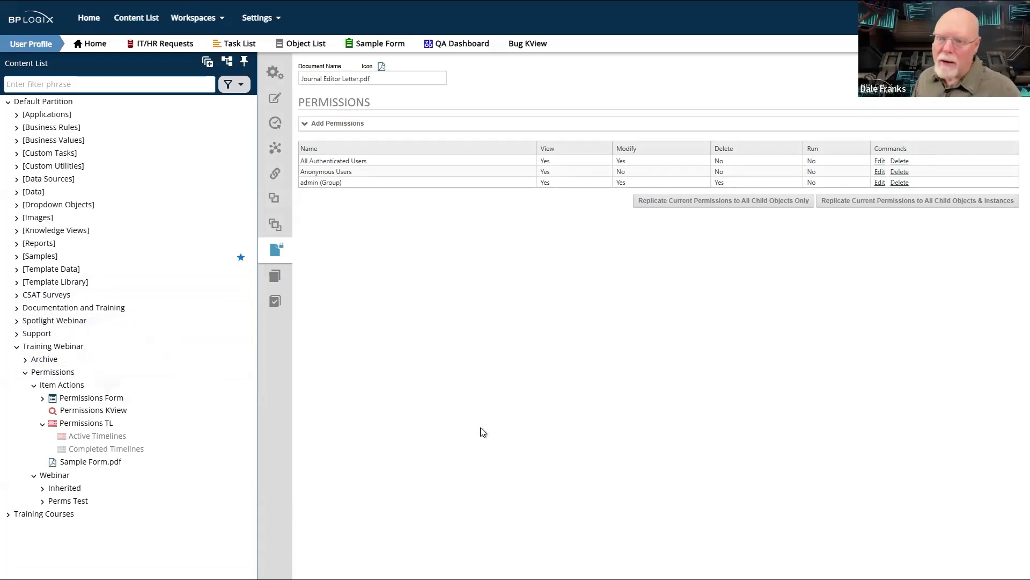
drag(356, 177, 313, 176)
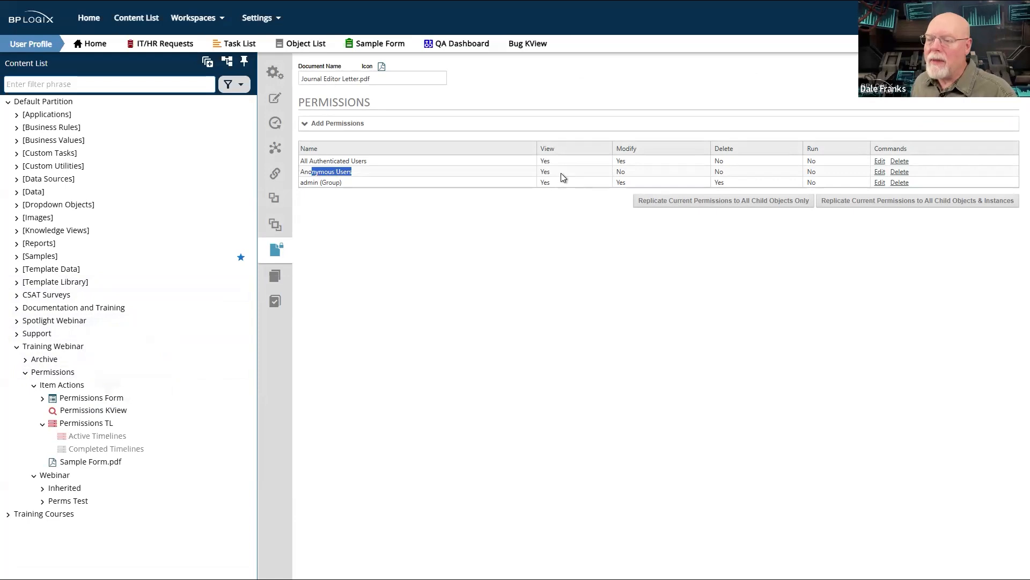
drag(564, 177, 540, 172)
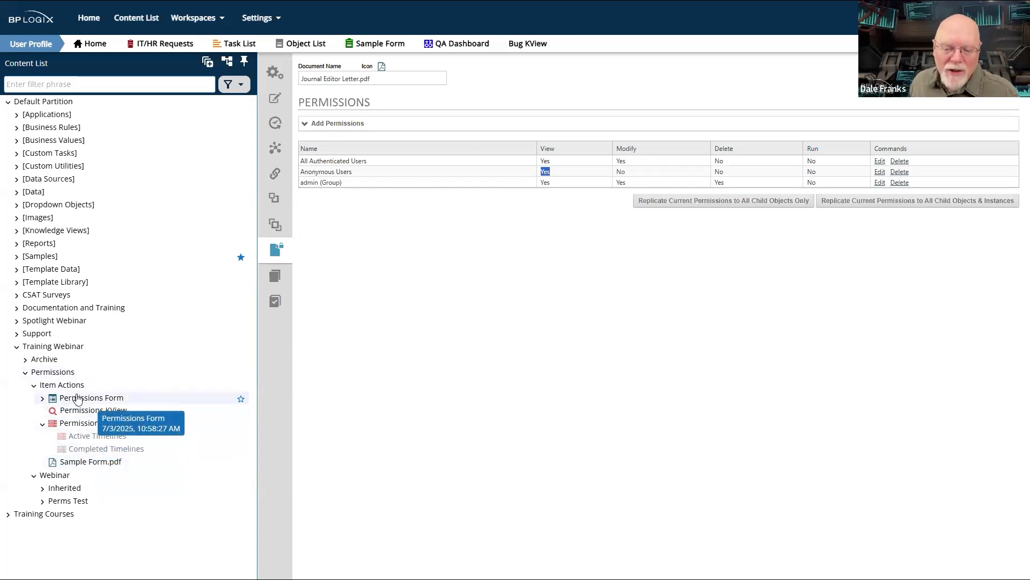
- Reopen the Item Actions configuration of Set Doc Perms, examine its group limit and close it, staying in the activity
click(70, 423)
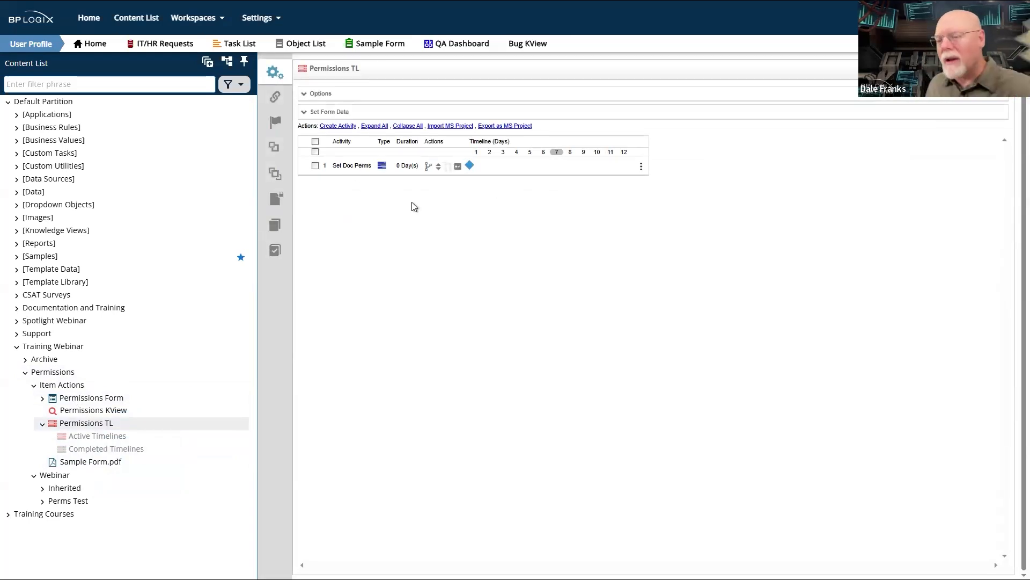
click(348, 165)
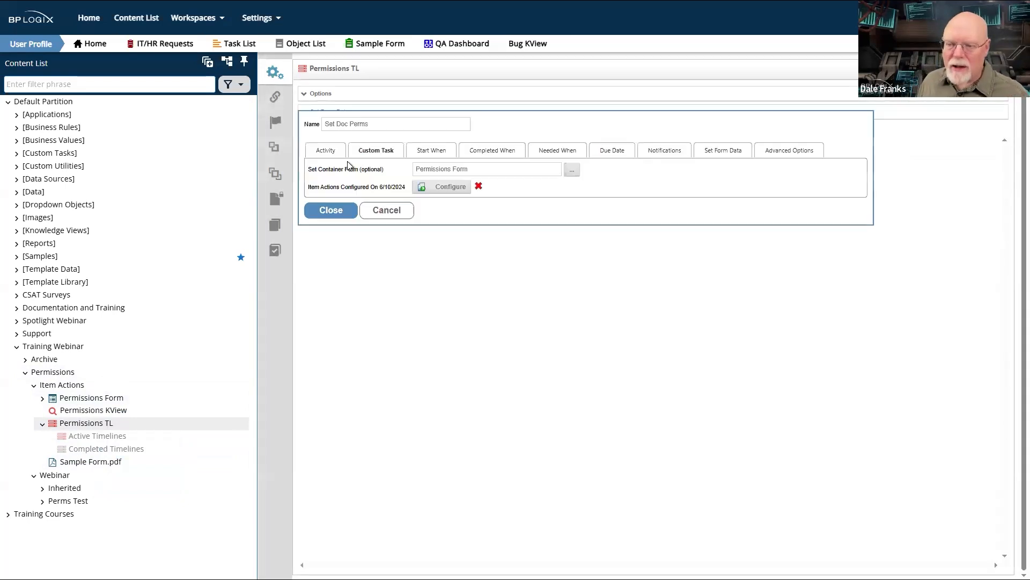
click(447, 180)
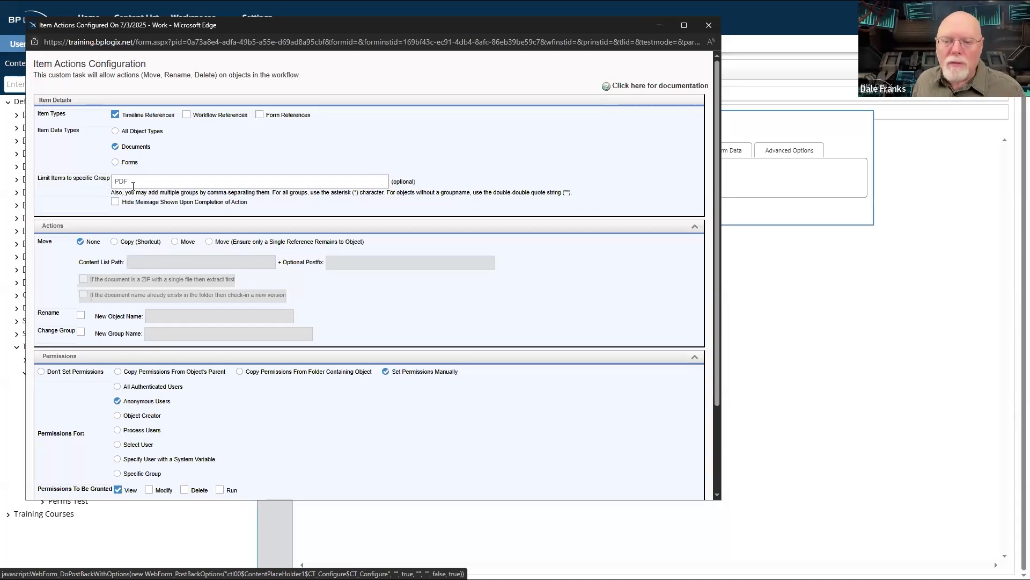
click(109, 181)
double_click(110, 182)
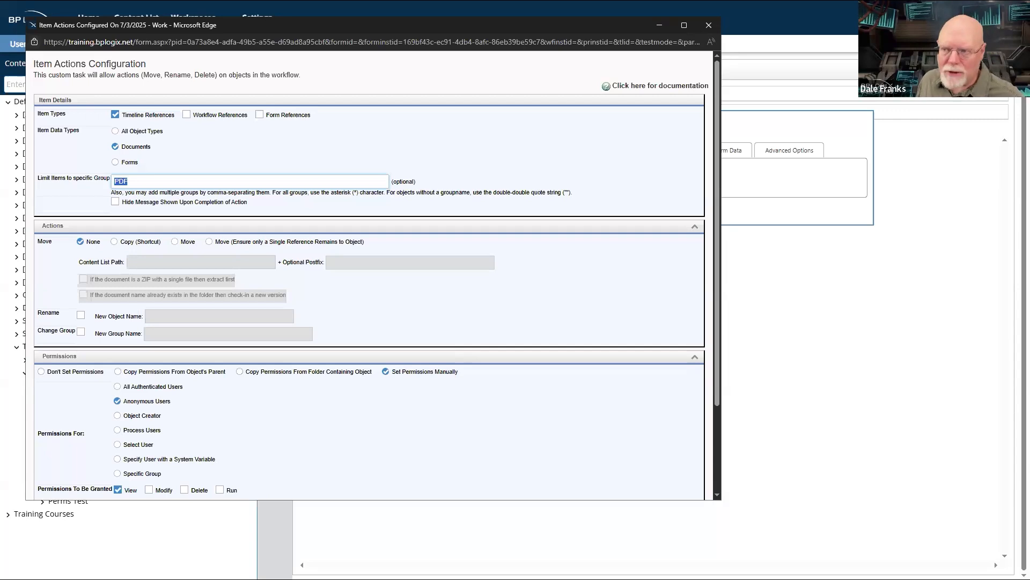
click(708, 24)
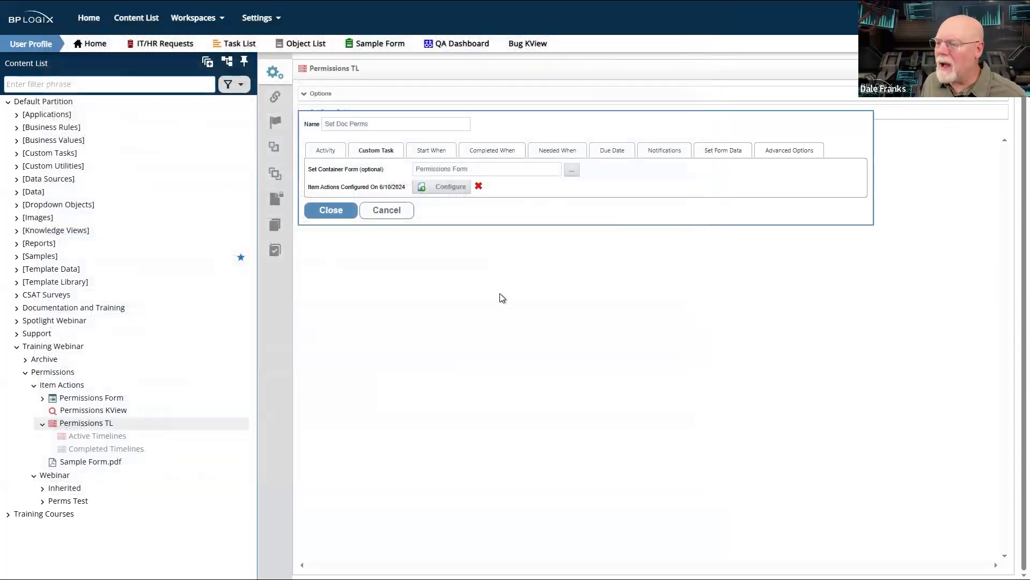
click(67, 426)
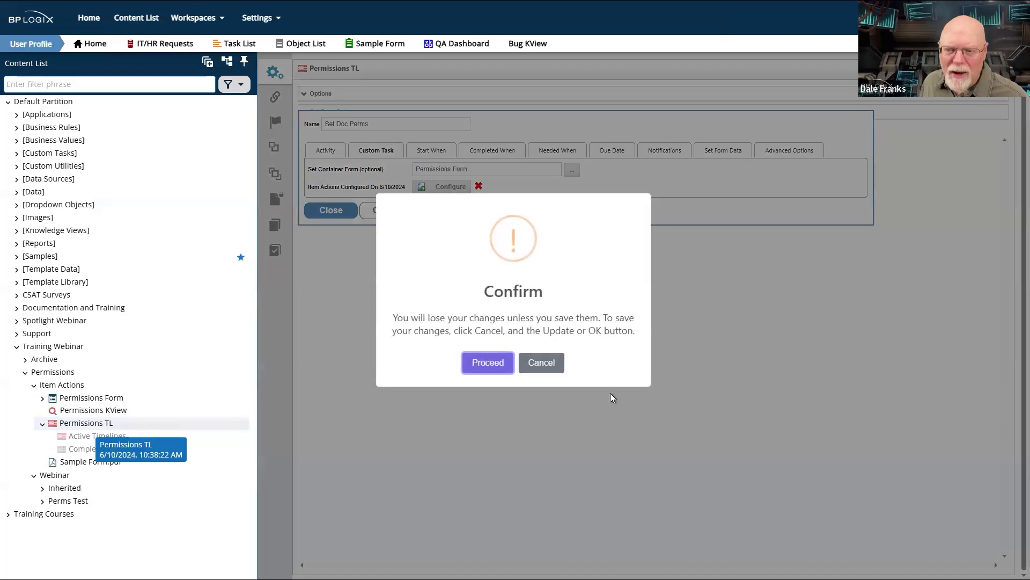
click(538, 355)
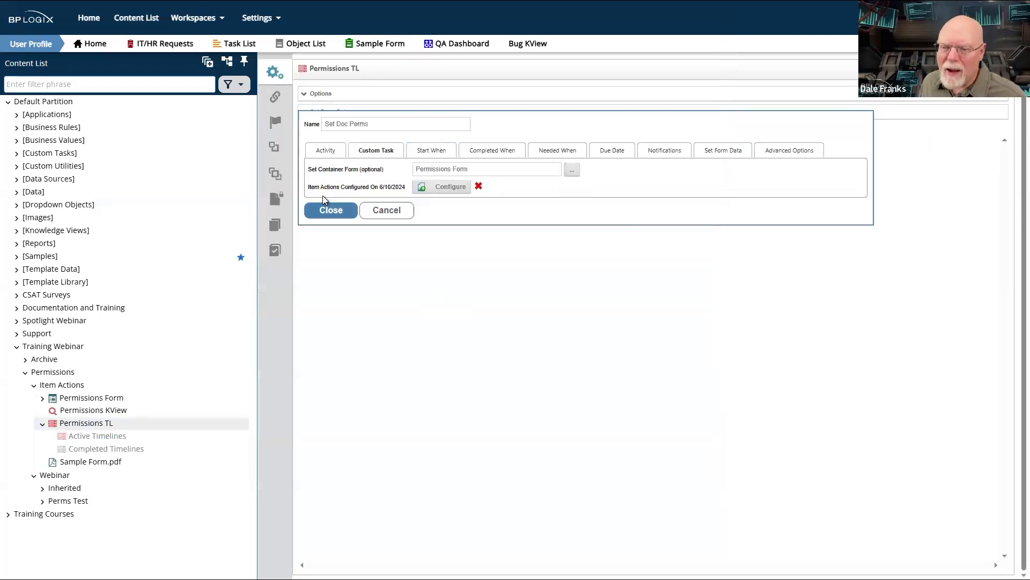
- Leave the Set Doc Perms activity, open the permissions of Permissions TL and expand the options for adding permissions
click(267, 204)
click(565, 33)
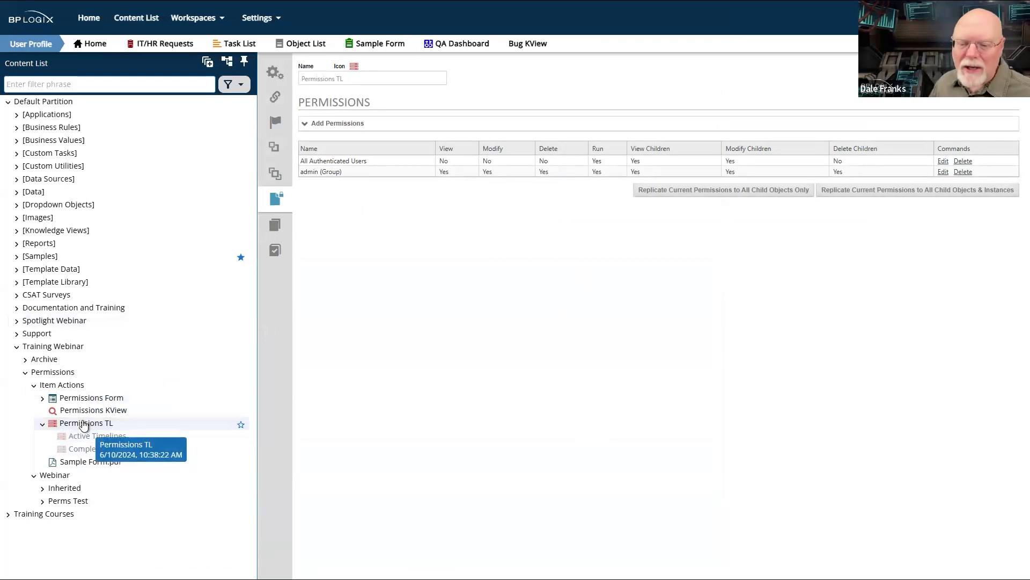
click(83, 423)
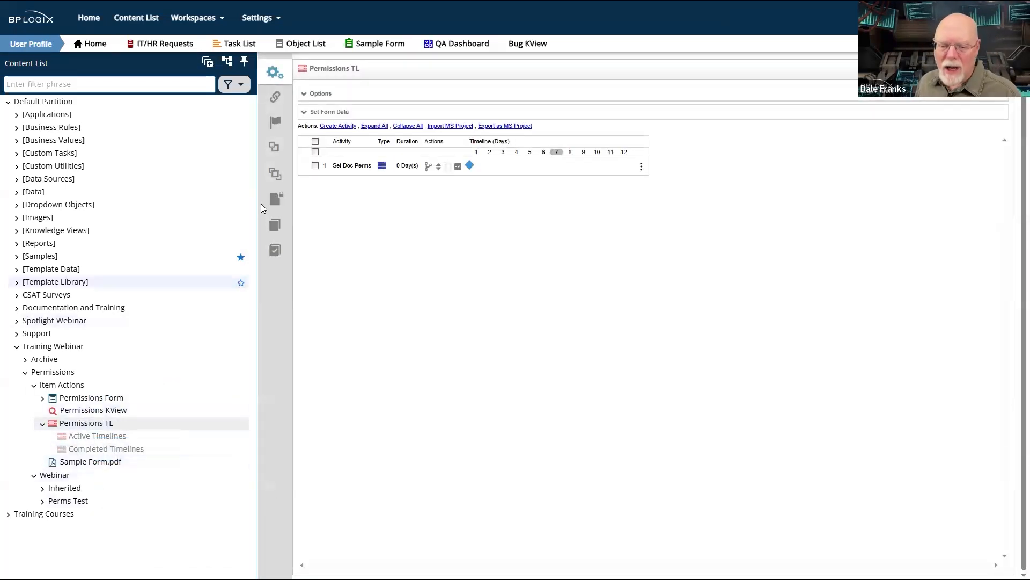
click(276, 200)
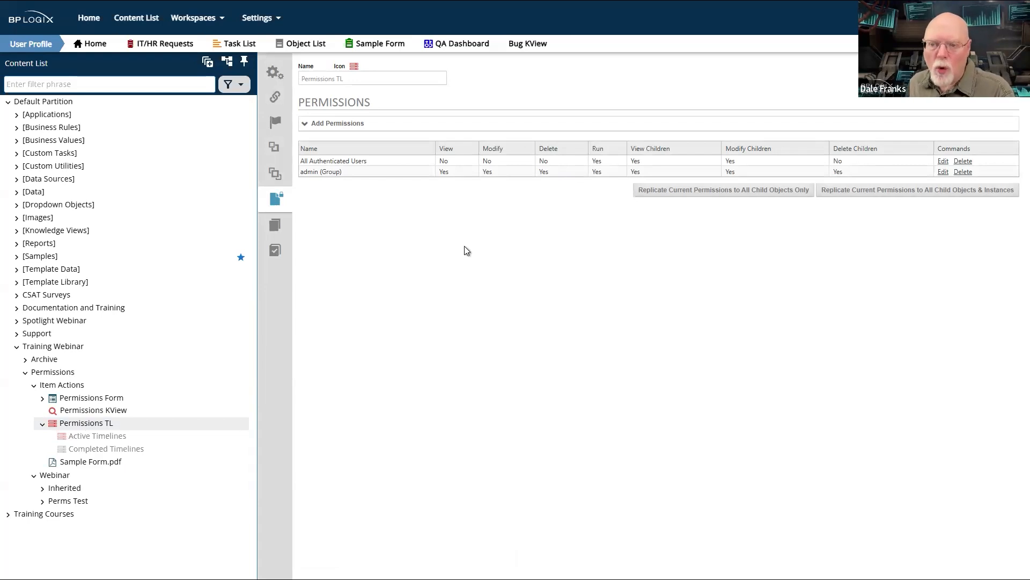
click(346, 123)
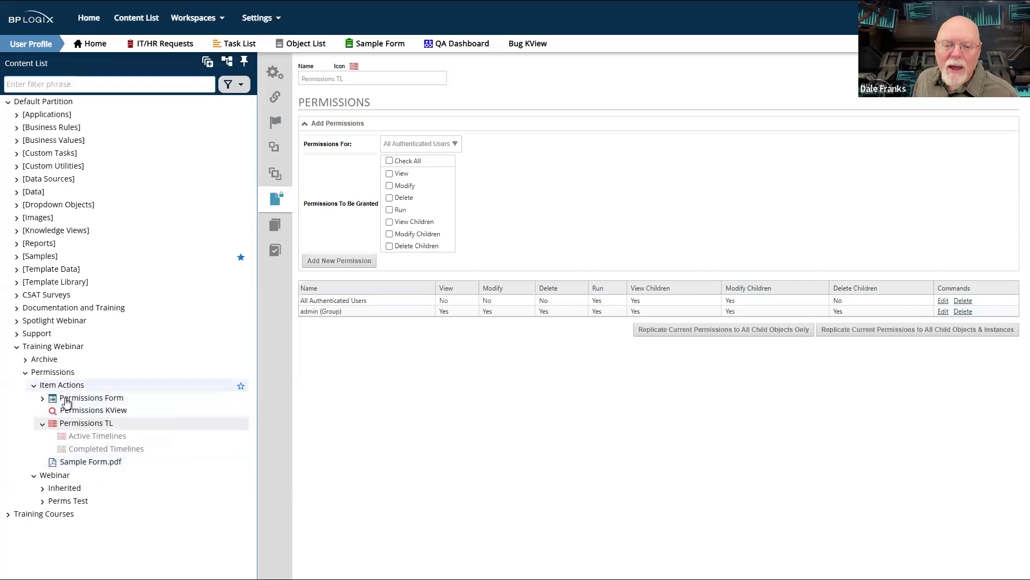
- Open the Item Actions folder's permissions and show the permission exceptions of its child objects
click(65, 389)
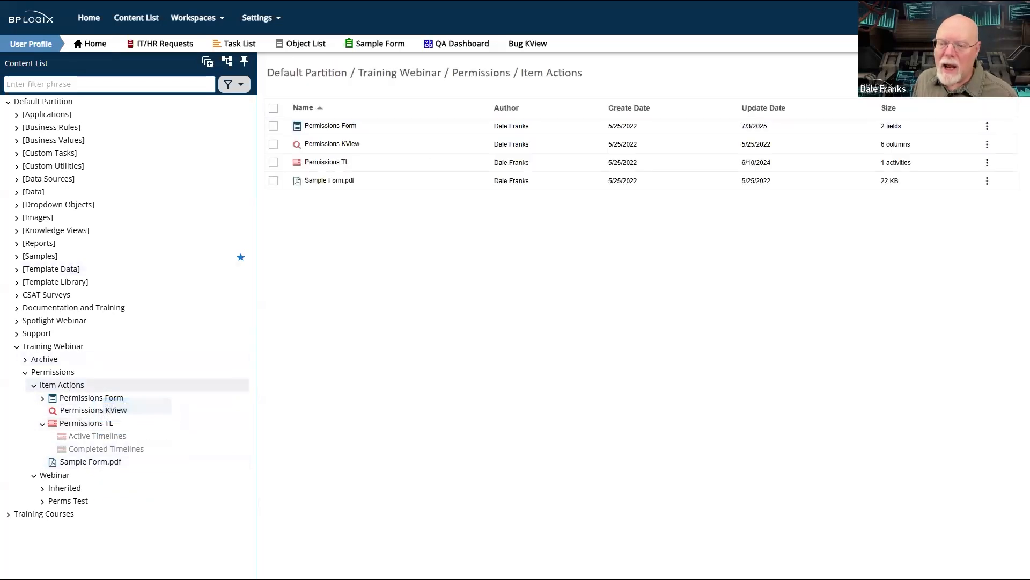
click(934, 98)
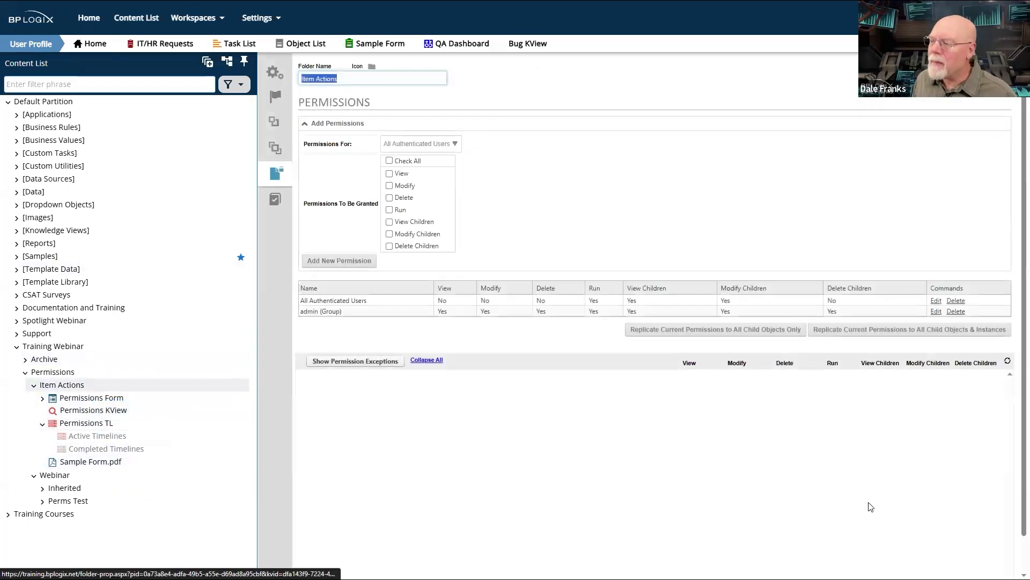
click(350, 363)
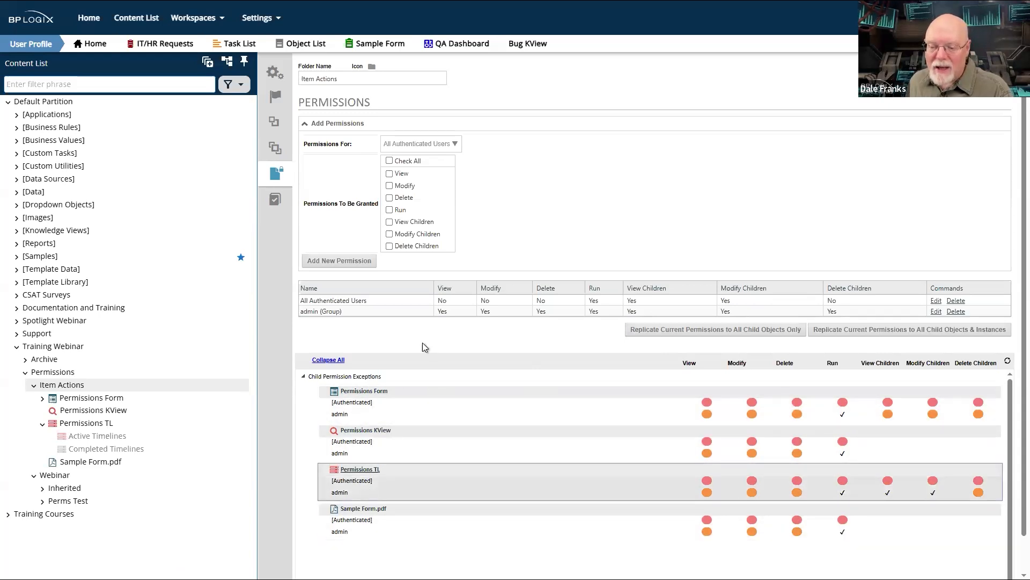
- Replicate the Item Actions folder's permissions to all child objects and instances, then review and collapse the permission exceptions
click(881, 330)
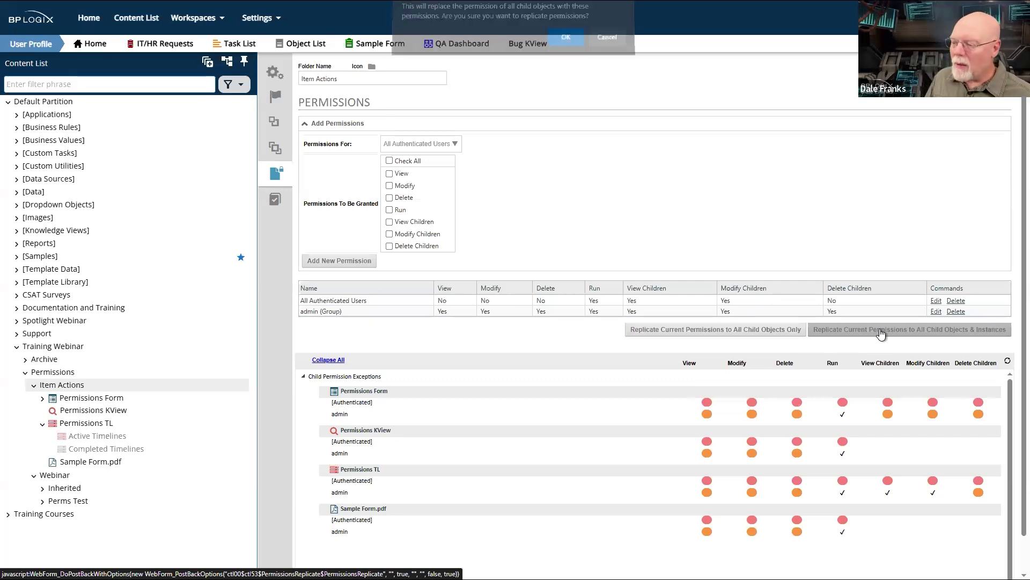
click(565, 43)
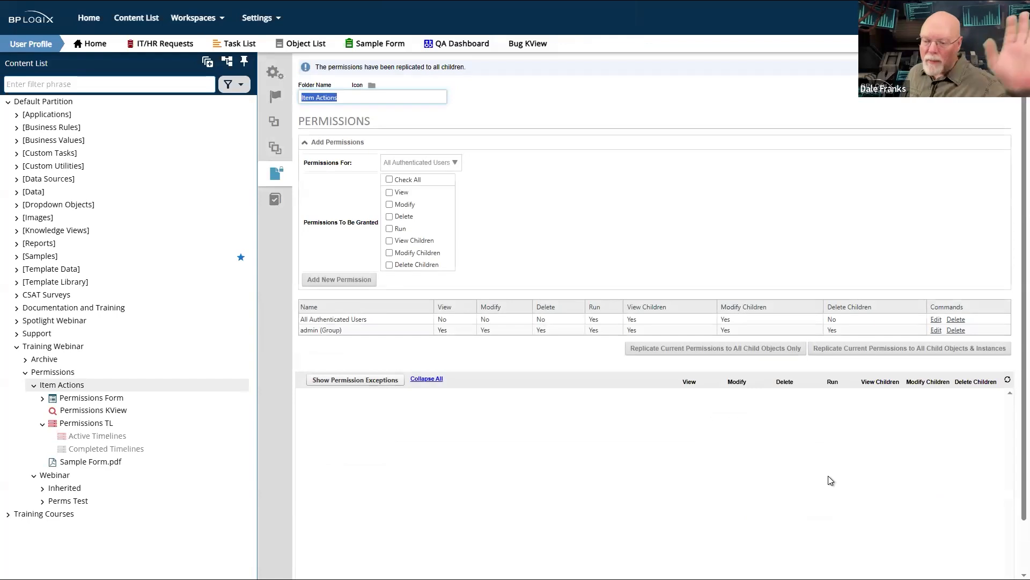
click(356, 382)
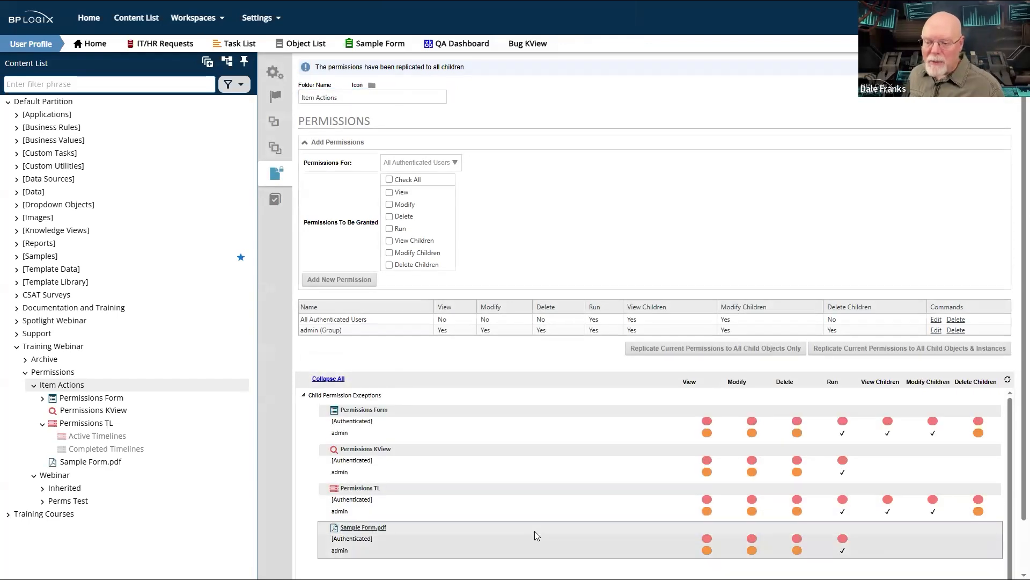
click(330, 379)
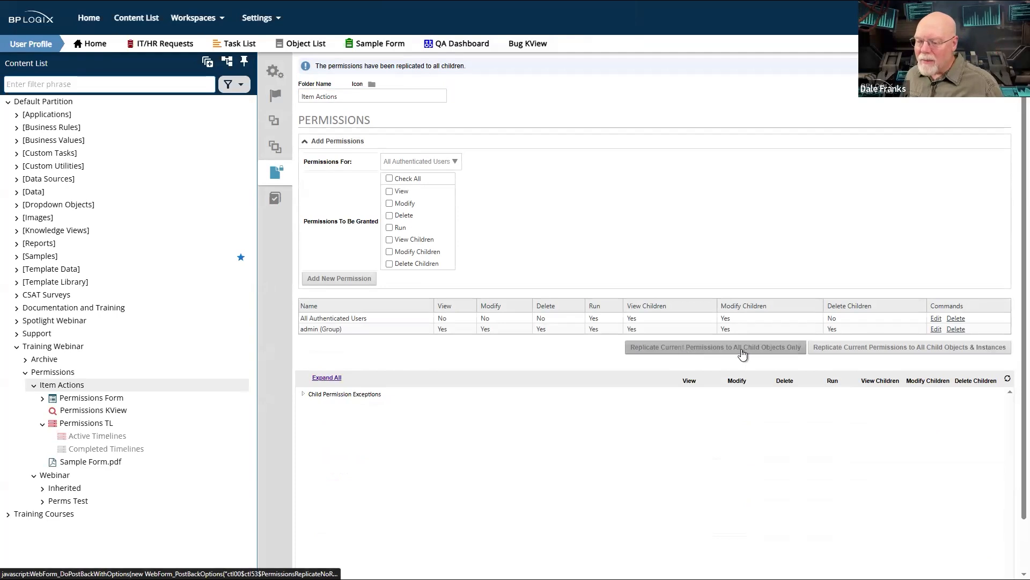
- Repeat the replication to all child objects and instances and show the permission exceptions again
click(853, 350)
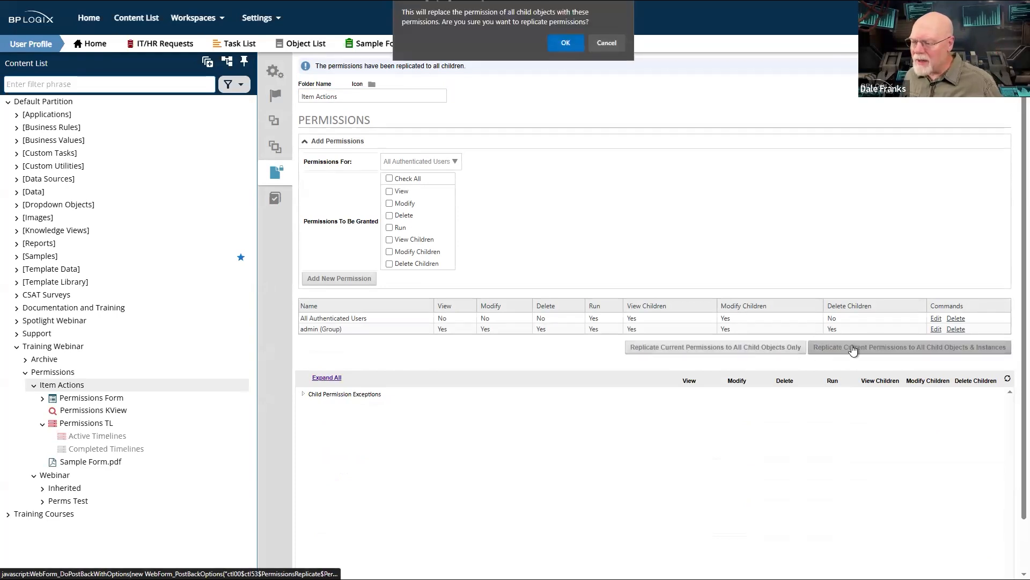
click(567, 41)
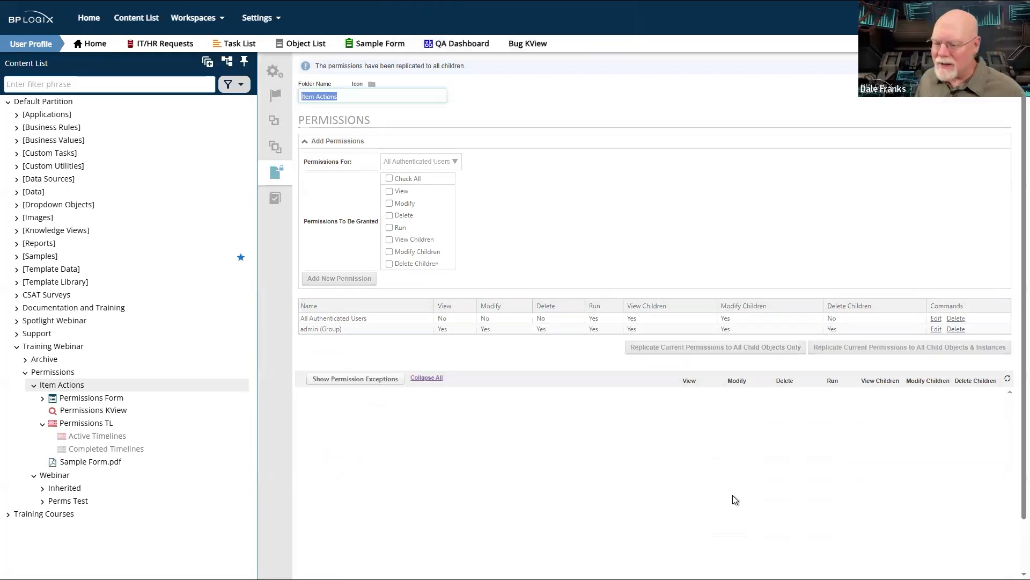
click(395, 379)
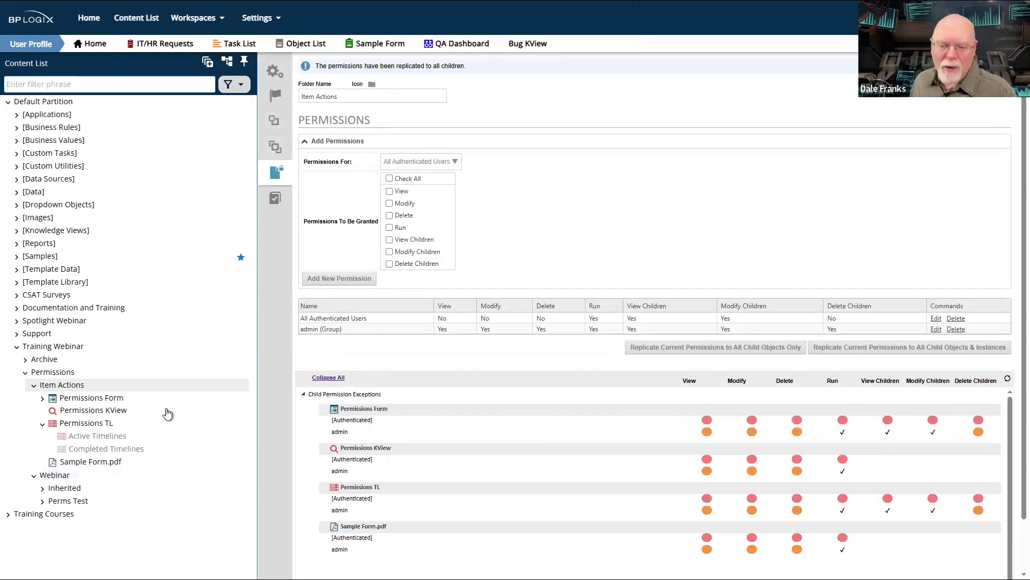
- Reload the Item Actions folder, reopen its permissions and recheck the child permission exceptions
click(64, 372)
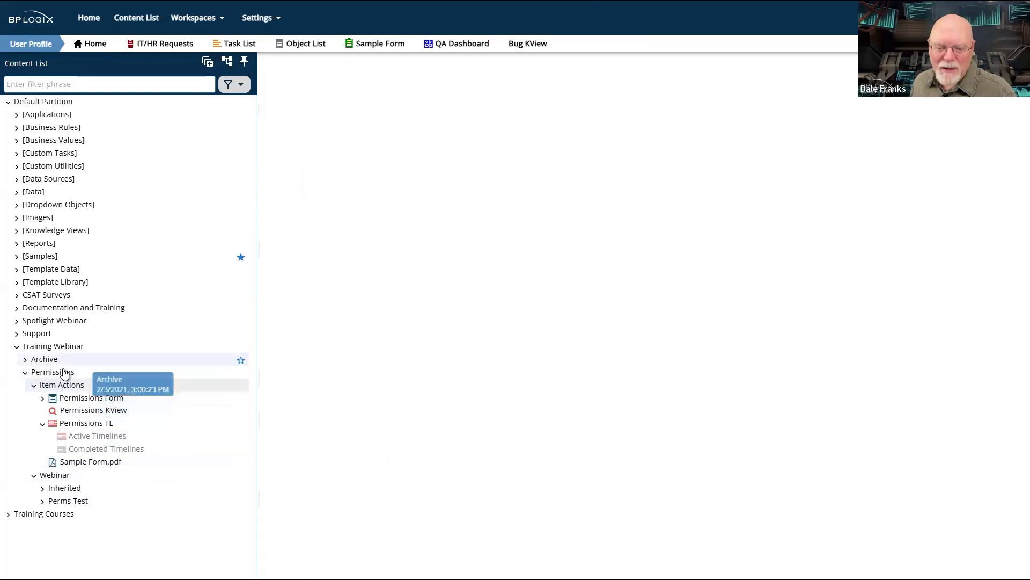
click(64, 386)
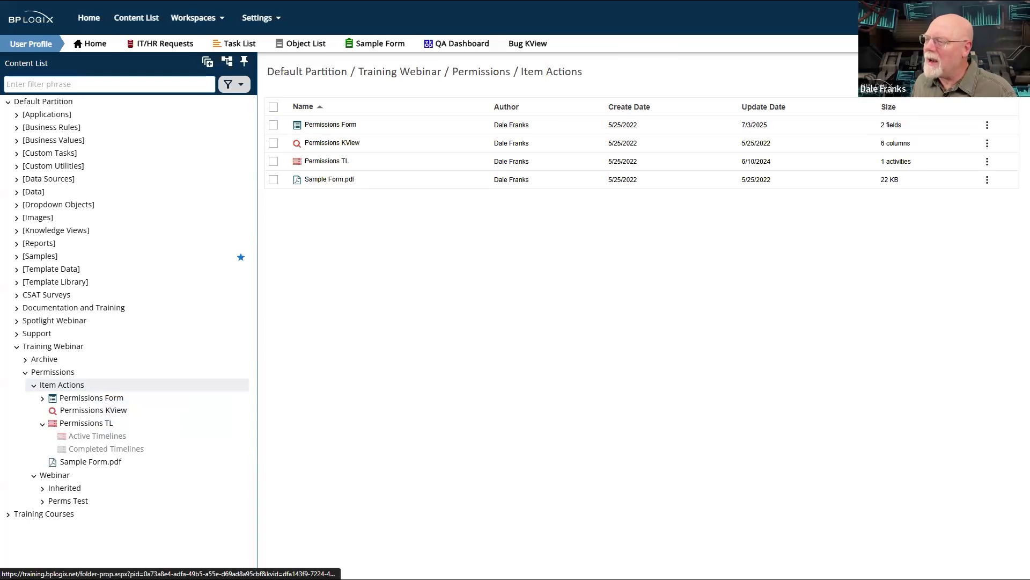
click(1002, 71)
click(370, 361)
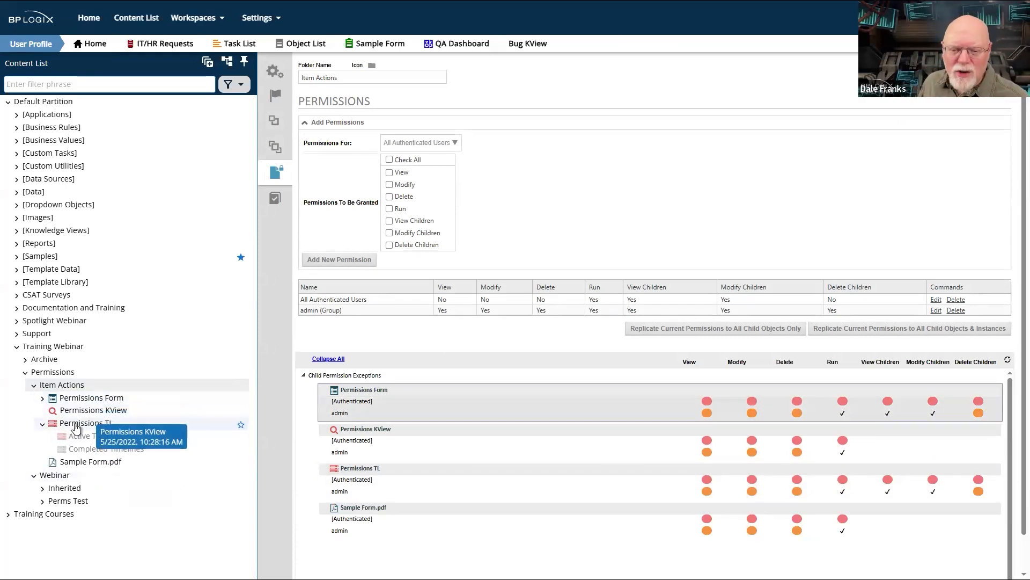
- Open the newest completed Permissions TL instance's items and review the permissions of Journal Editor Letter.pdf
click(77, 424)
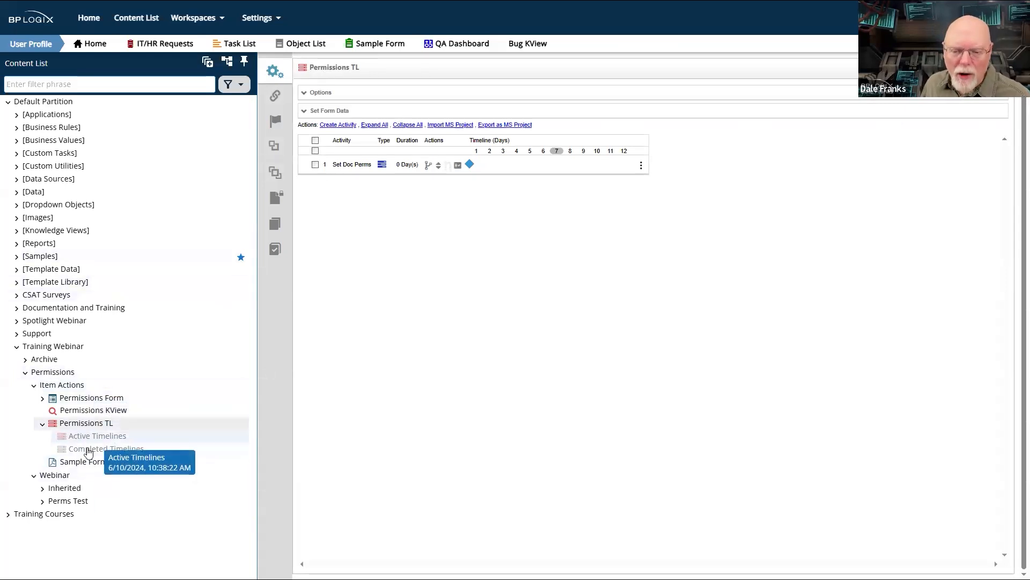
click(90, 450)
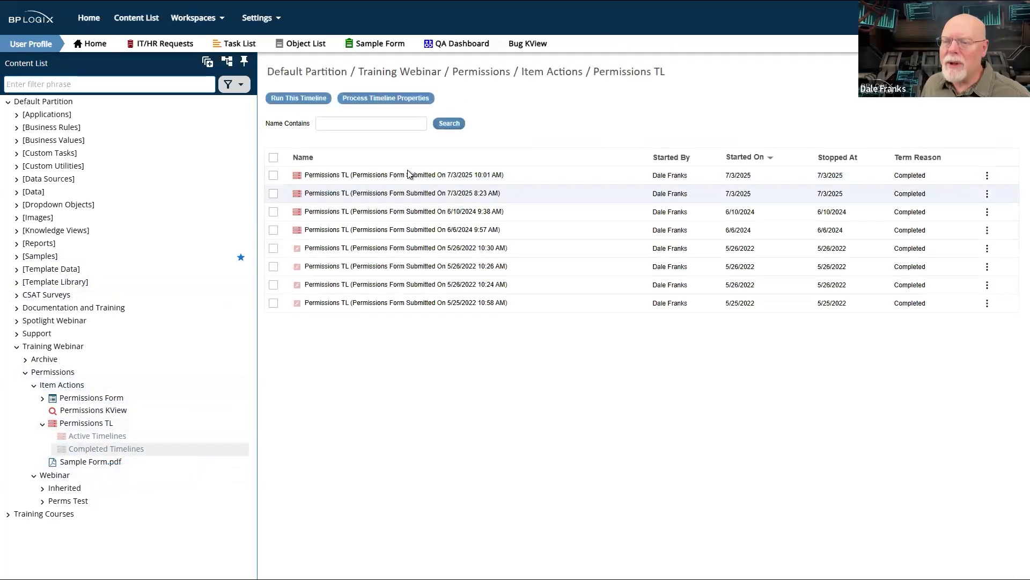
click(339, 177)
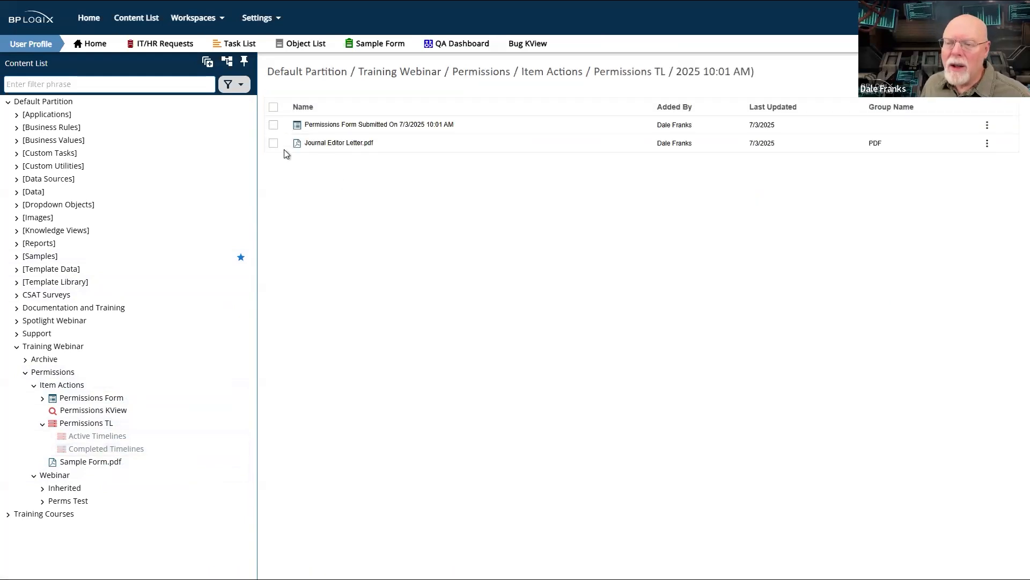
click(273, 144)
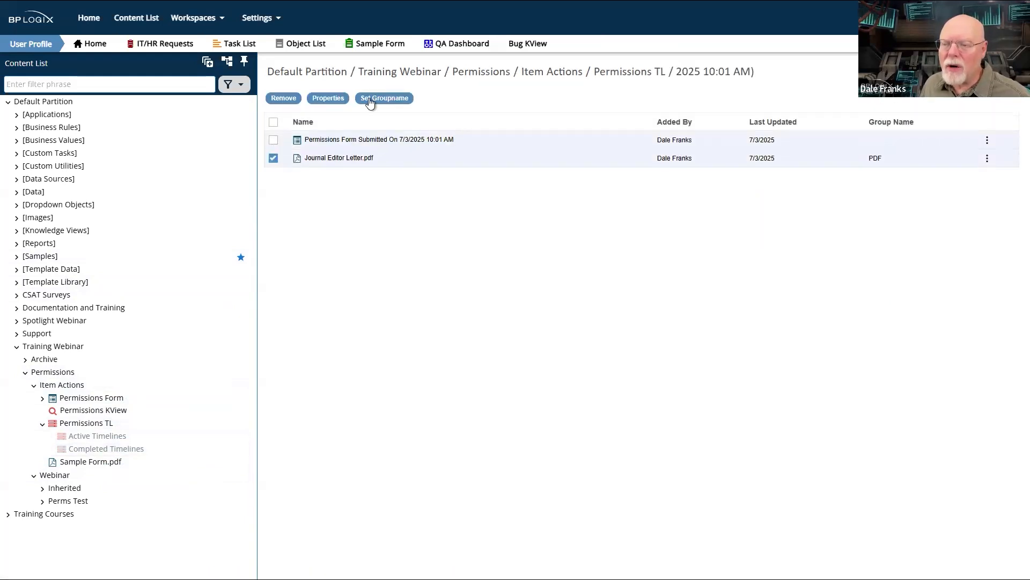
click(338, 102)
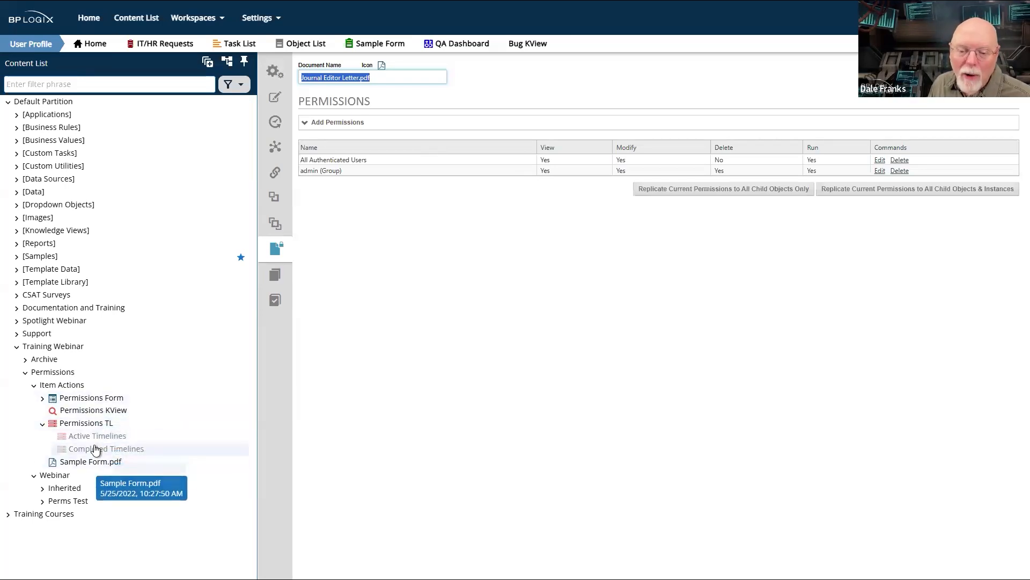
- Restart the newest completed Permissions TL instance at the Set Doc Perms activity and refresh its timeline view
click(96, 449)
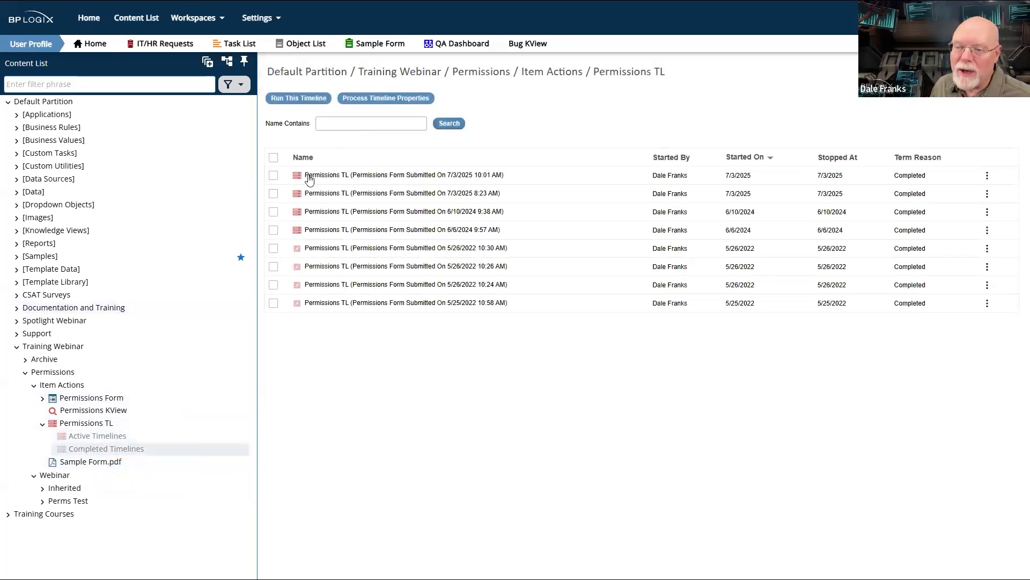
click(333, 175)
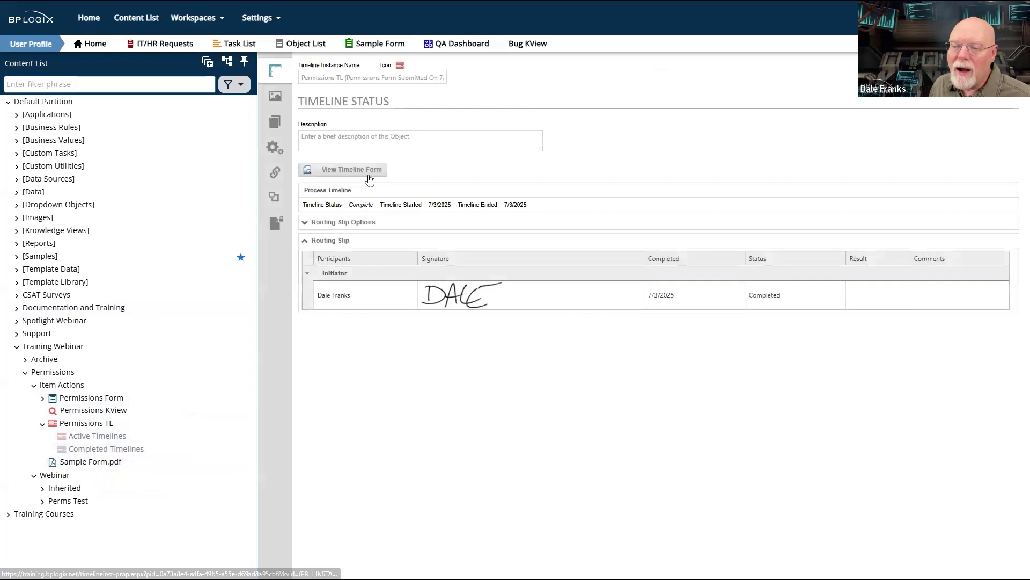
click(275, 95)
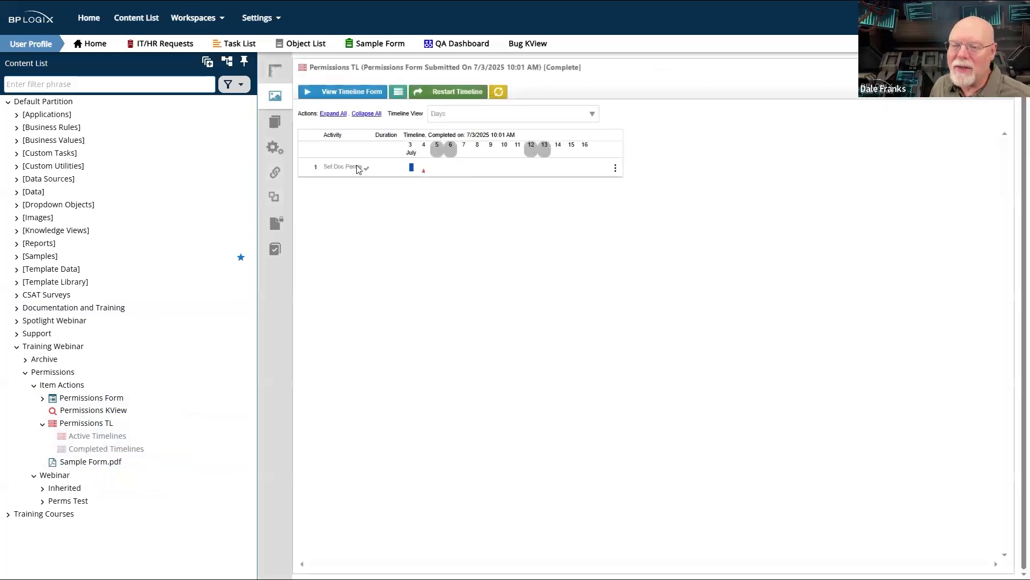
click(412, 167)
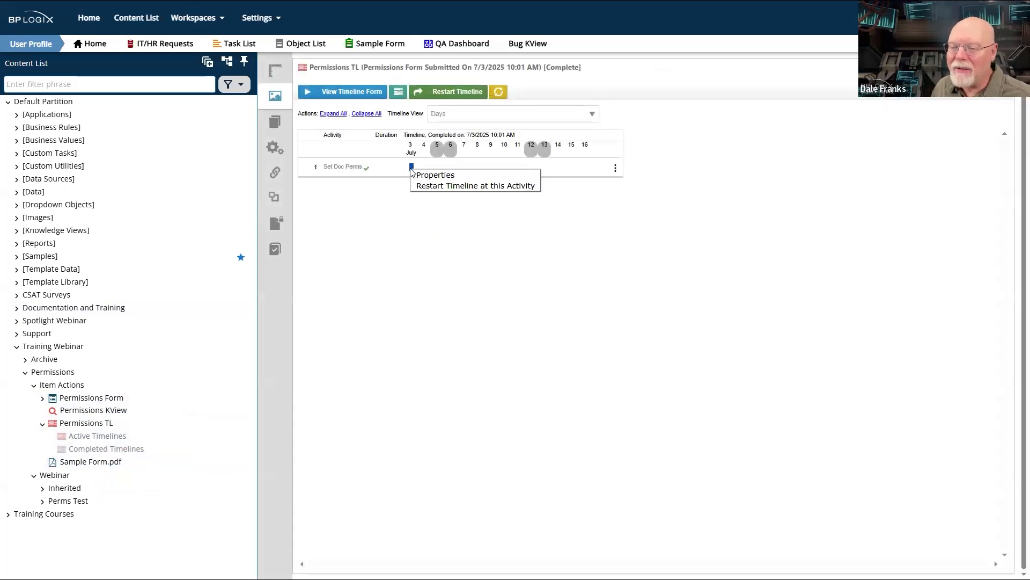
click(451, 186)
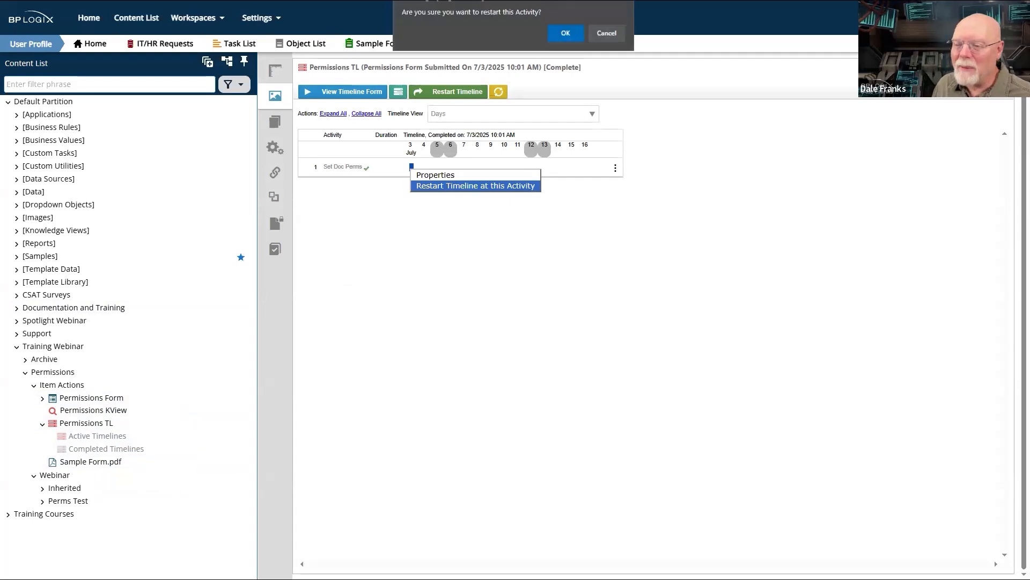
click(565, 36)
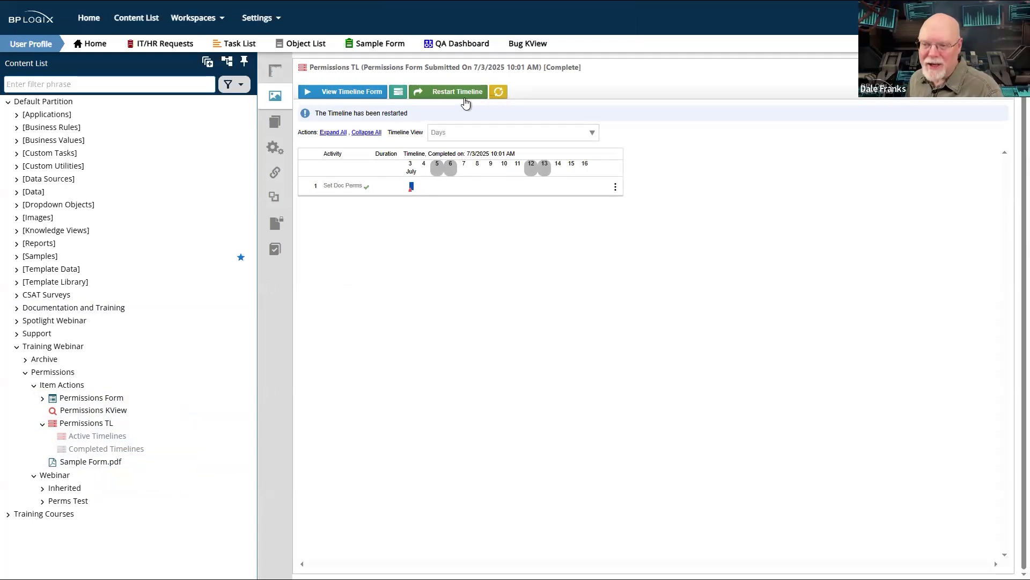
click(499, 96)
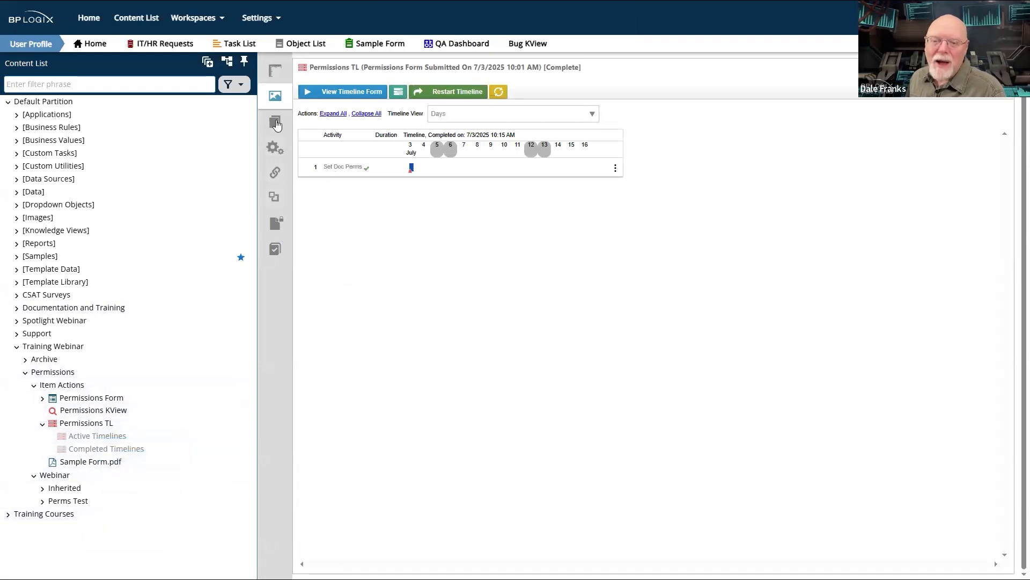
- From the instance's items, check the group name of Journal Editor Letter.pdf, then review its Anonymous Users permission entry
click(275, 121)
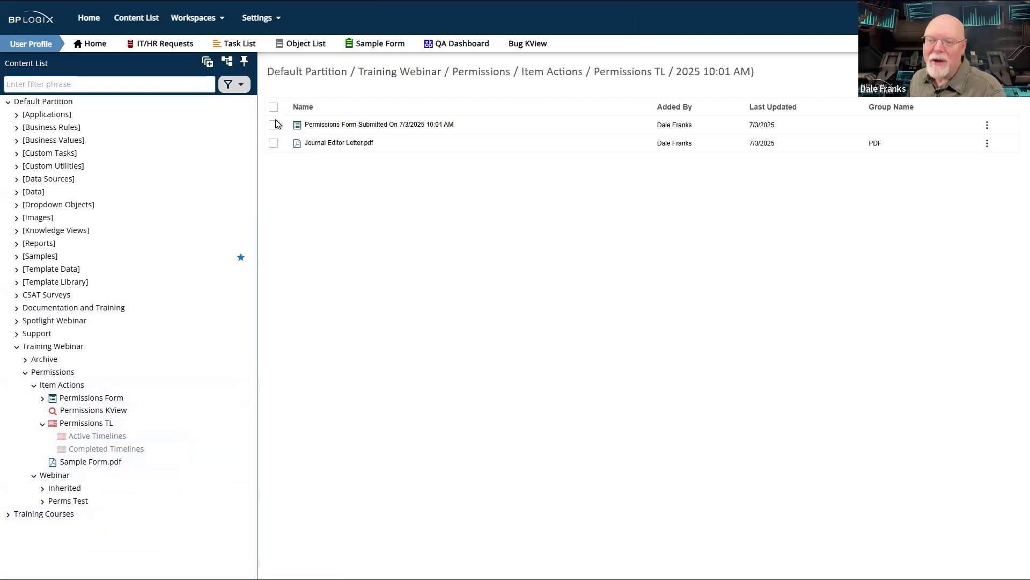
click(273, 144)
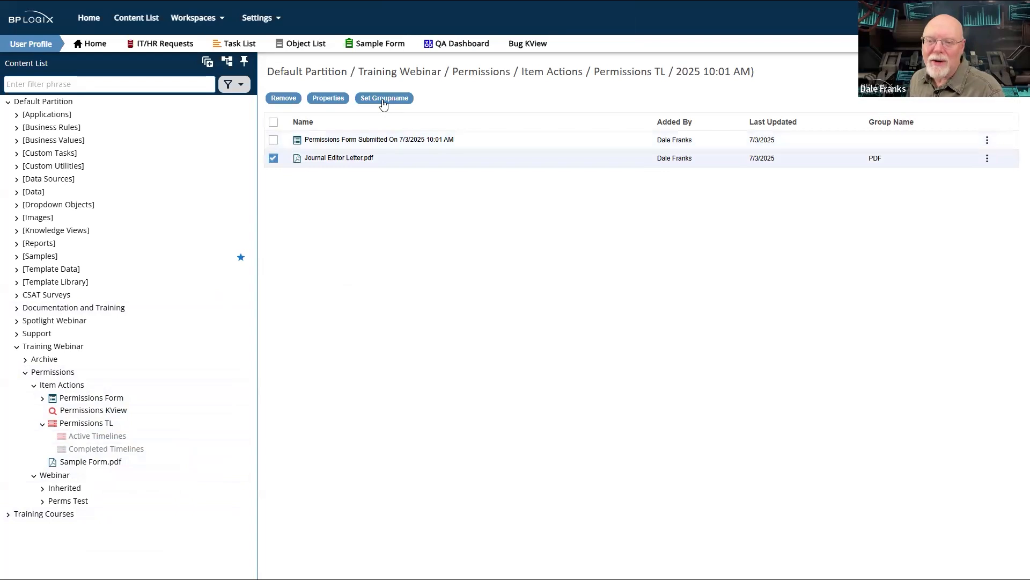
click(384, 98)
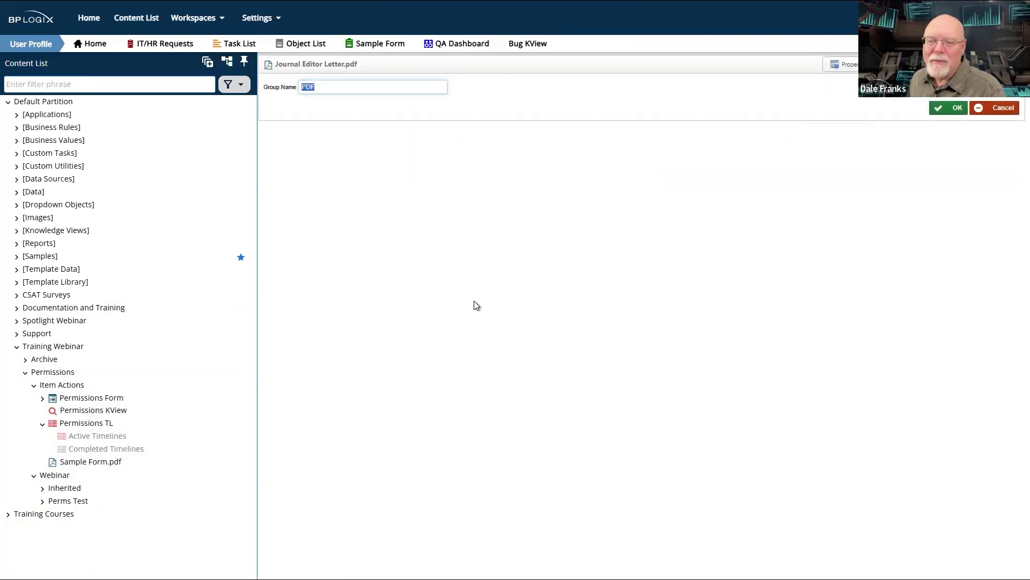
key(Return)
click(276, 144)
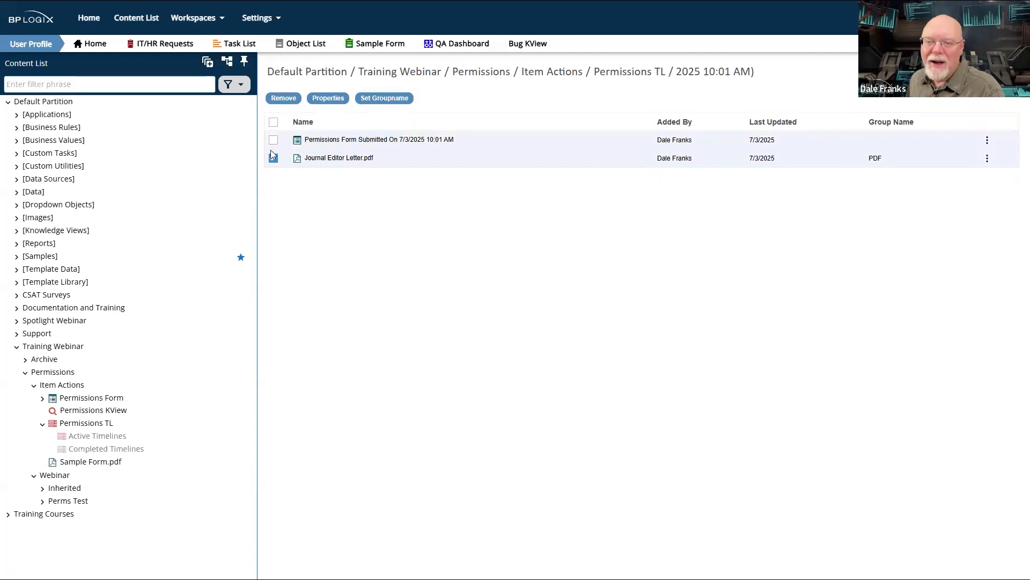
click(321, 98)
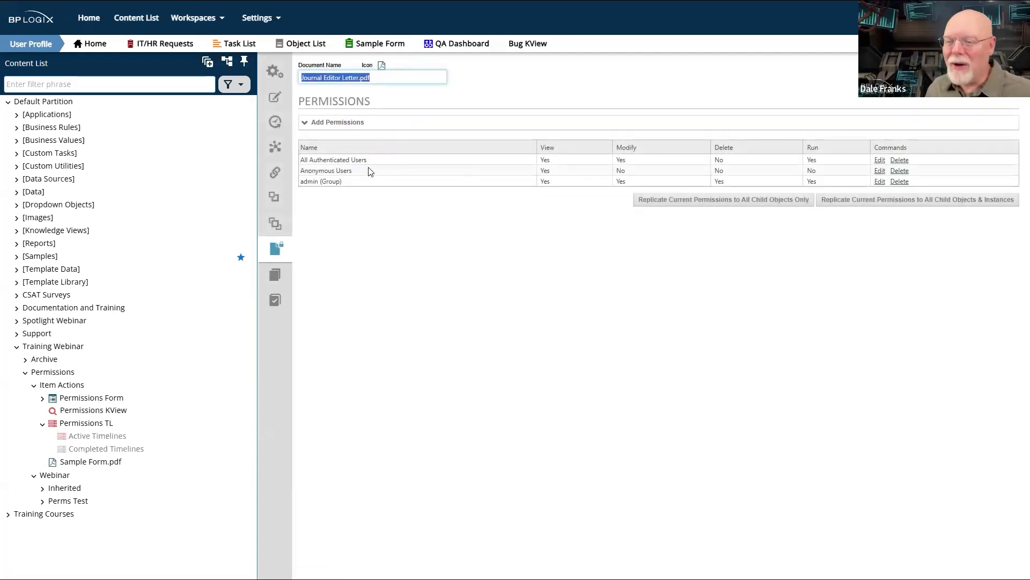
drag(349, 161, 321, 171)
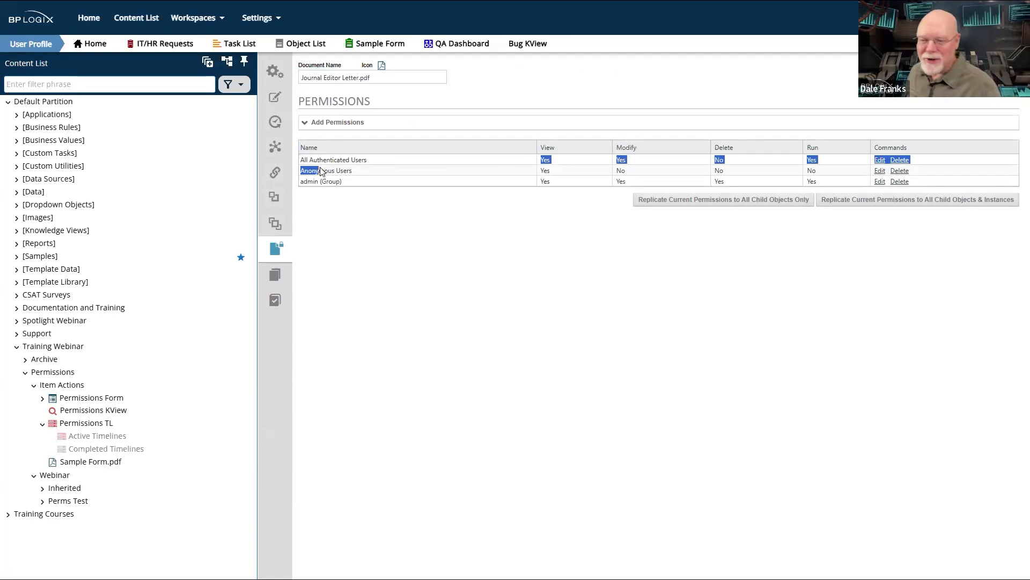
- Check the document's All Authenticated Users permission entry, then list the completed Permissions TL timelines
double_click(323, 159)
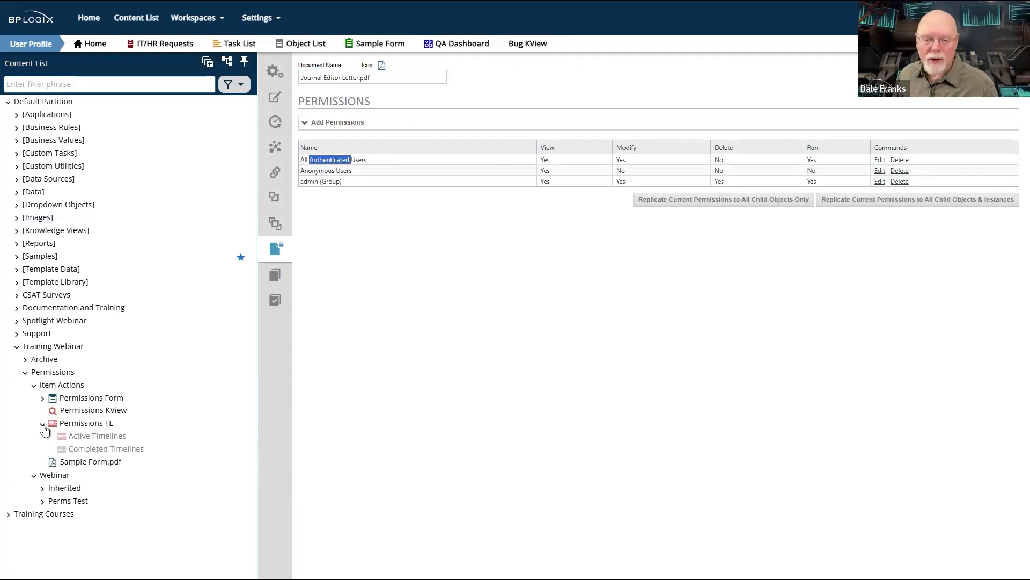
click(87, 437)
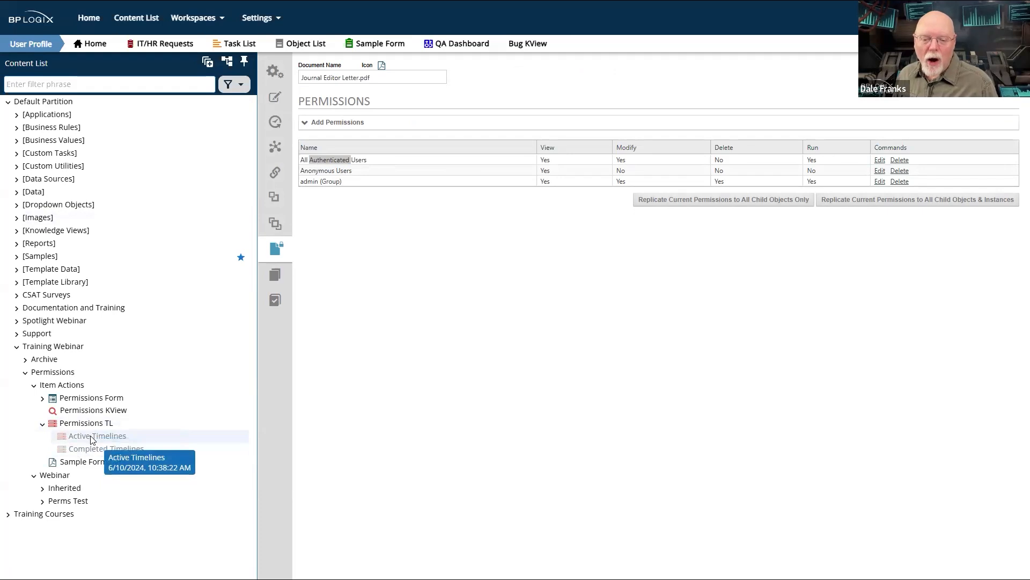
click(88, 450)
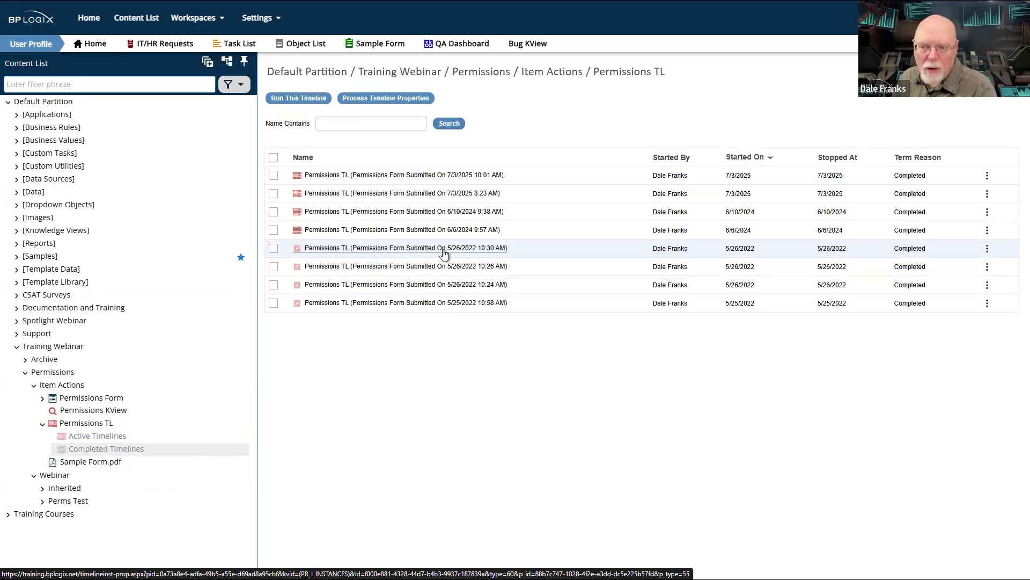
- Open the Item Actions folder's permissions and replicate them to all child objects only
click(60, 385)
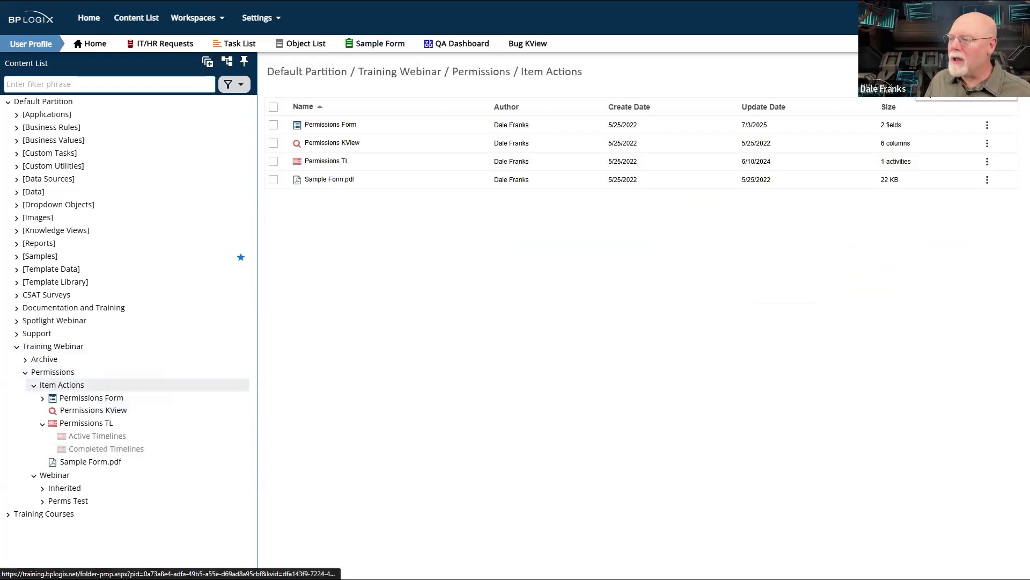
click(551, 71)
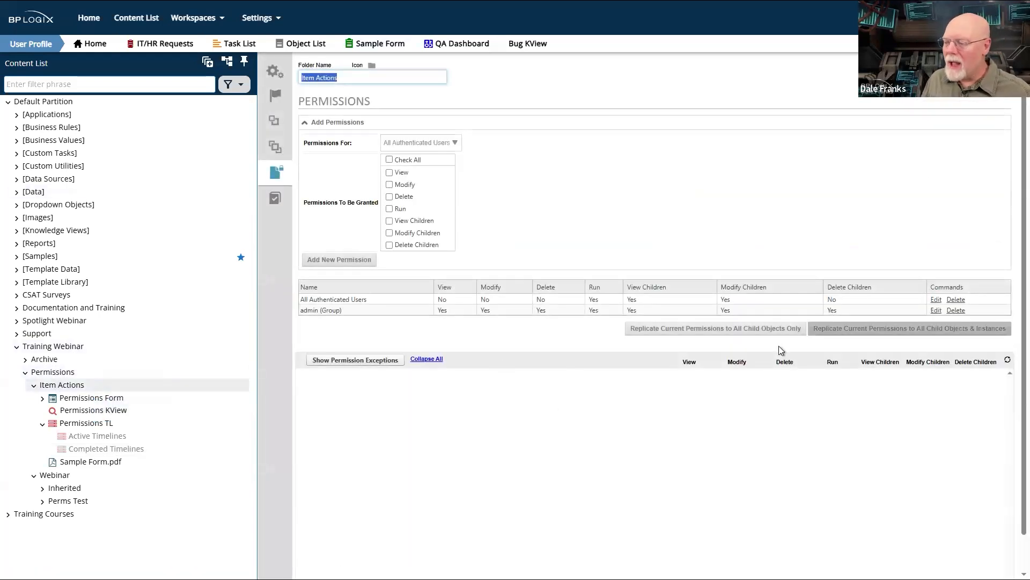
click(771, 329)
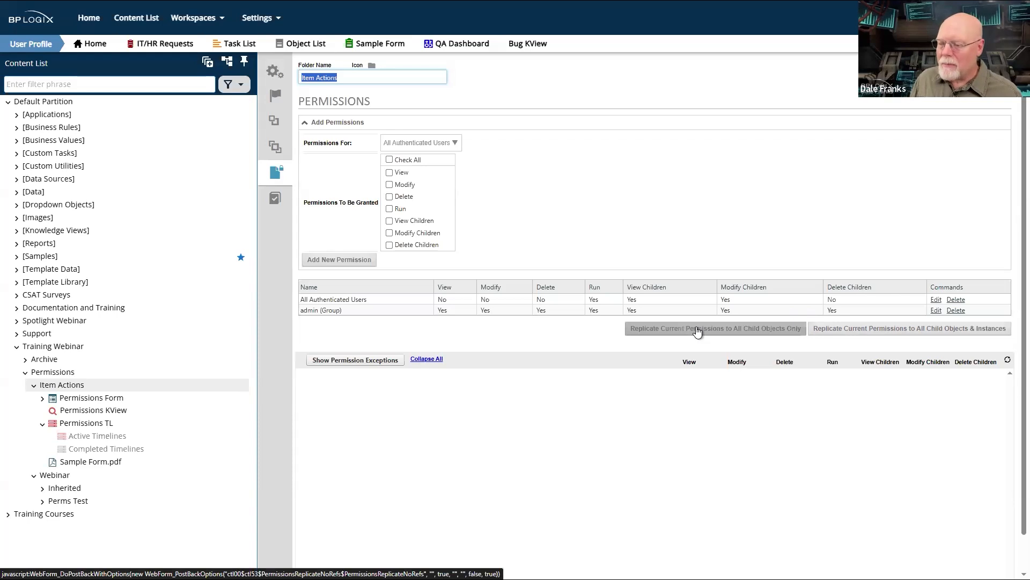
click(697, 329)
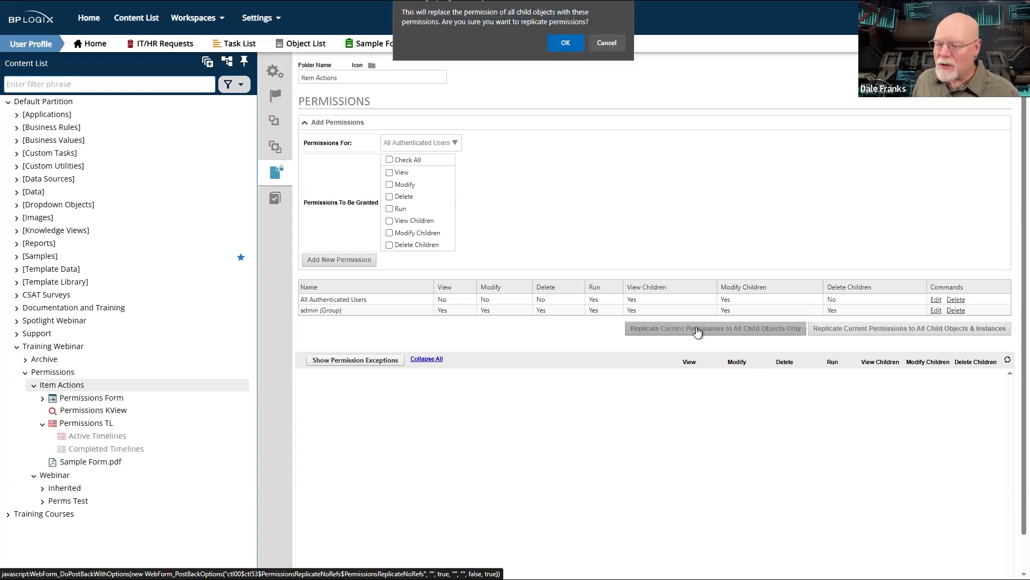
click(549, 47)
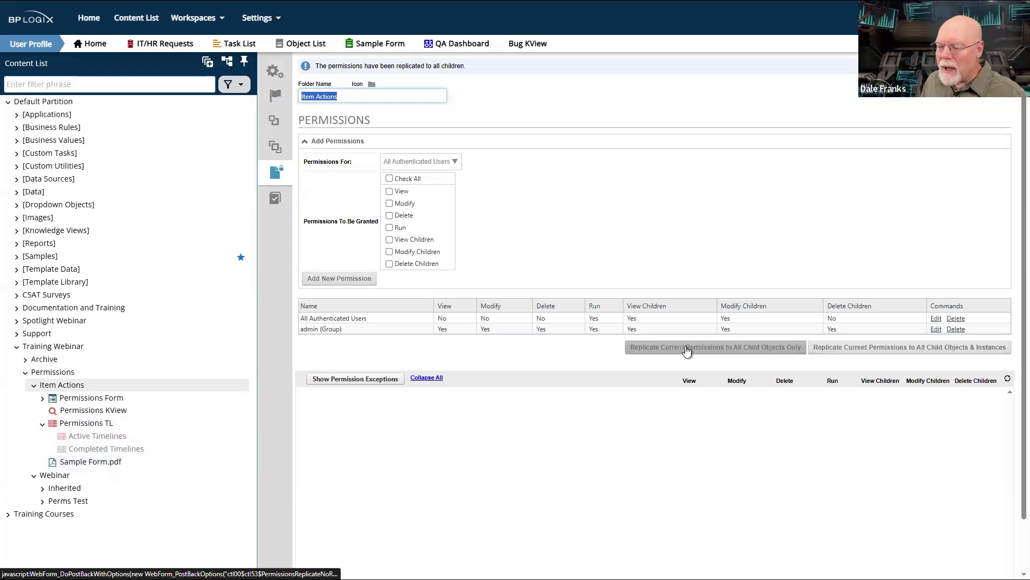
- Open the newest completed Permissions TL instance and review its permissions
click(99, 424)
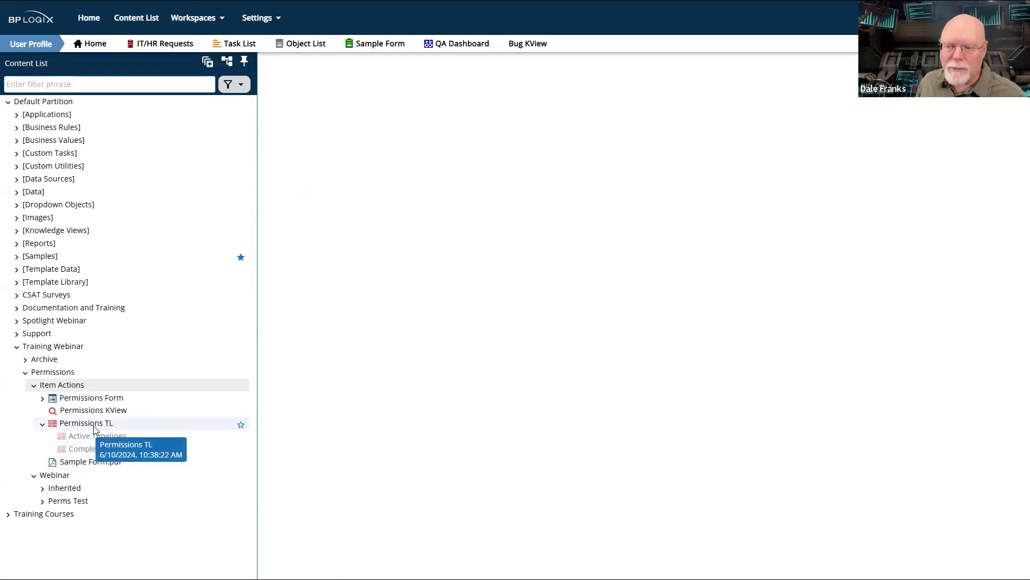
click(88, 445)
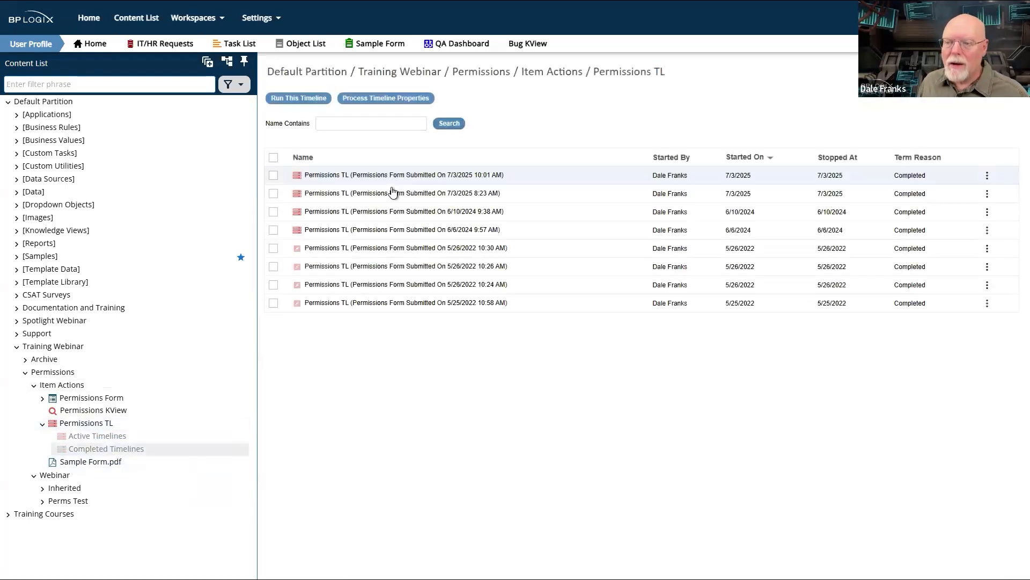
click(287, 176)
click(365, 175)
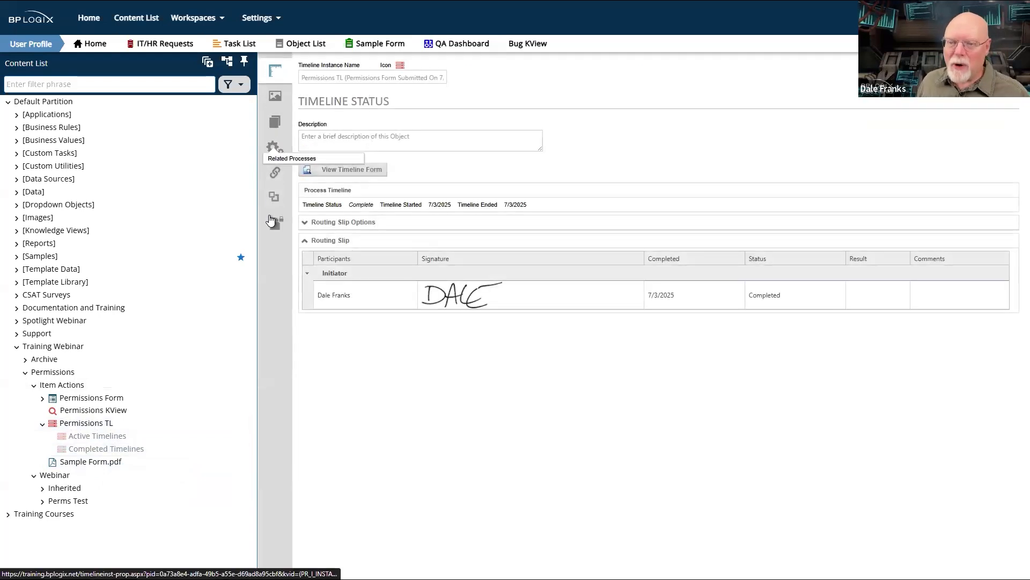
click(279, 226)
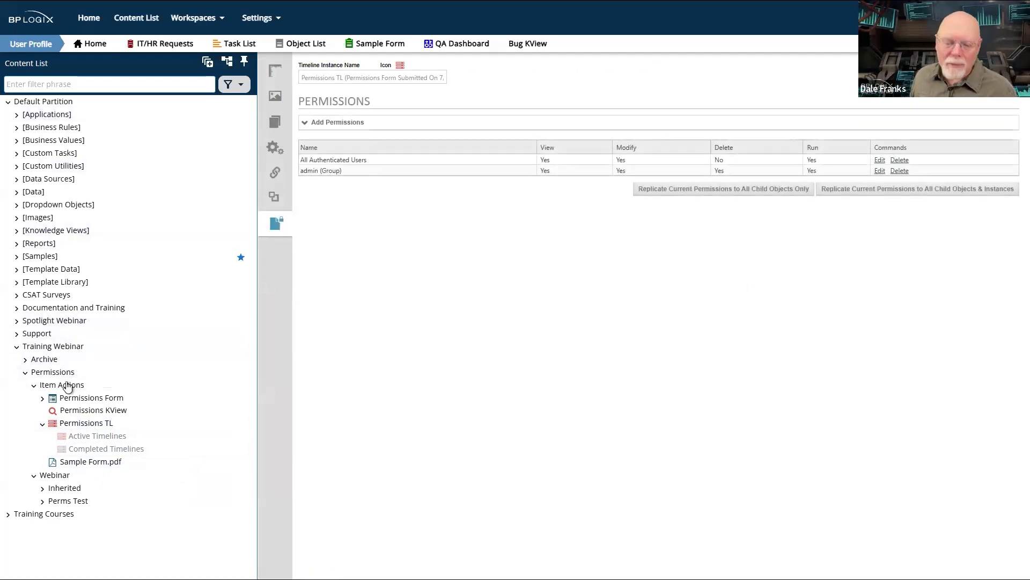
- From the instance's items, review the All Authenticated Users entry of Journal Editor Letter.pdf, then reopen the Item Actions folder's permissions
click(275, 122)
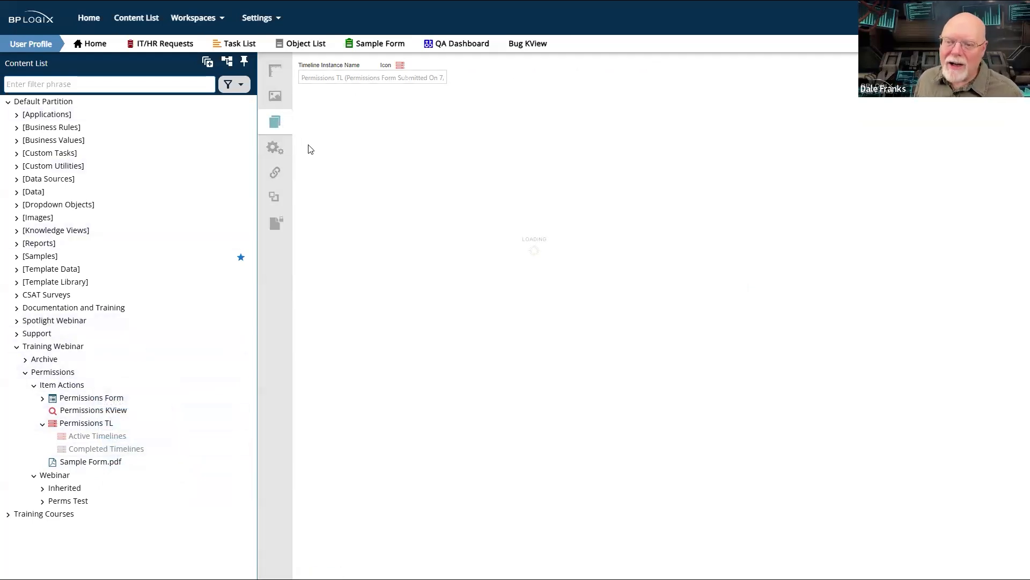
click(274, 143)
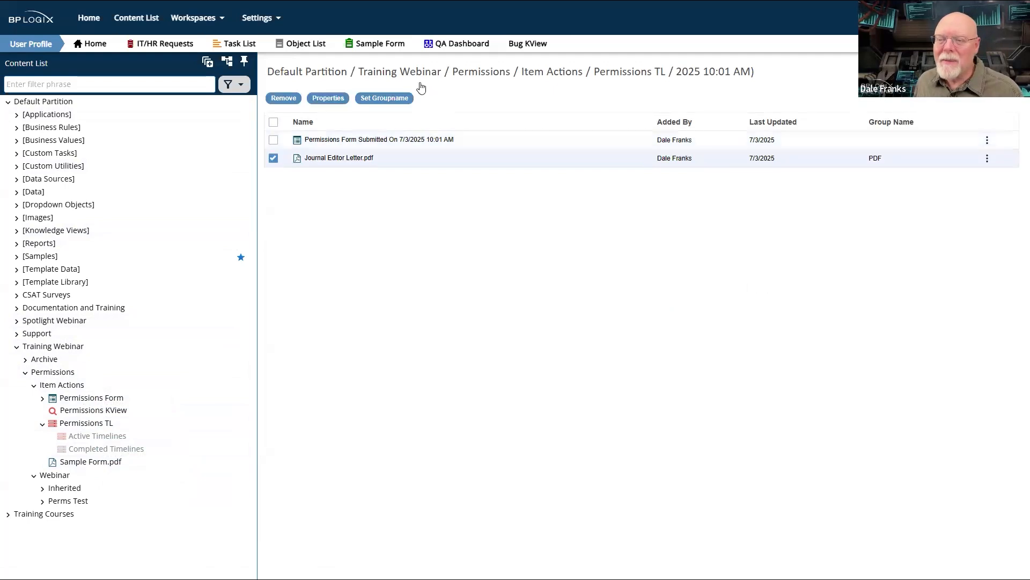
click(329, 102)
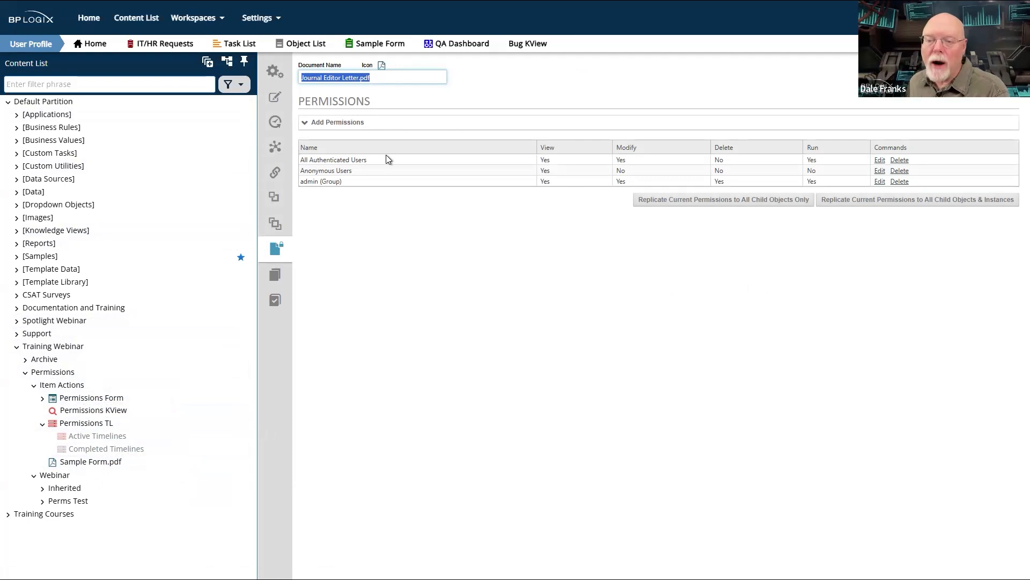
drag(367, 161, 302, 160)
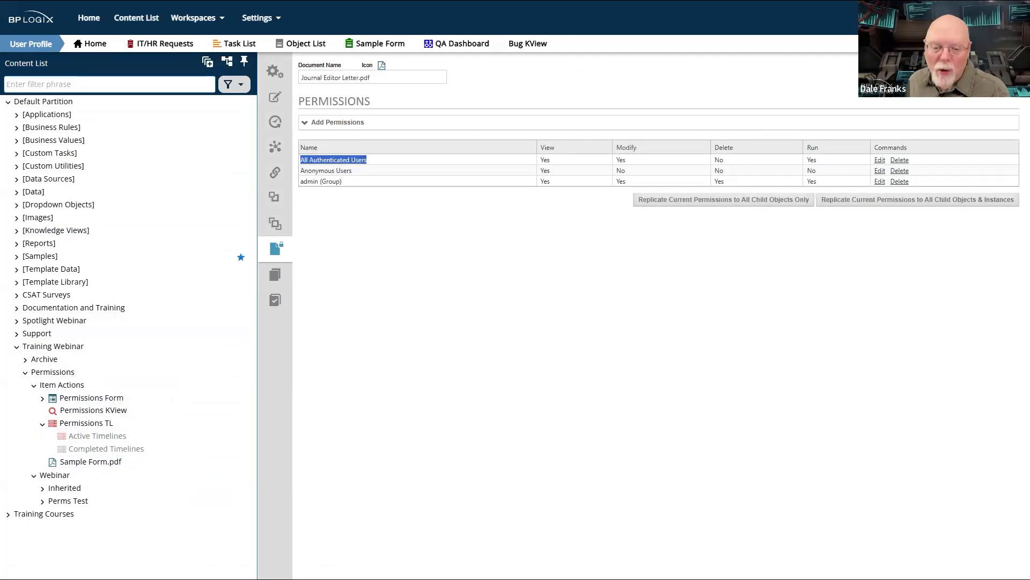
click(54, 386)
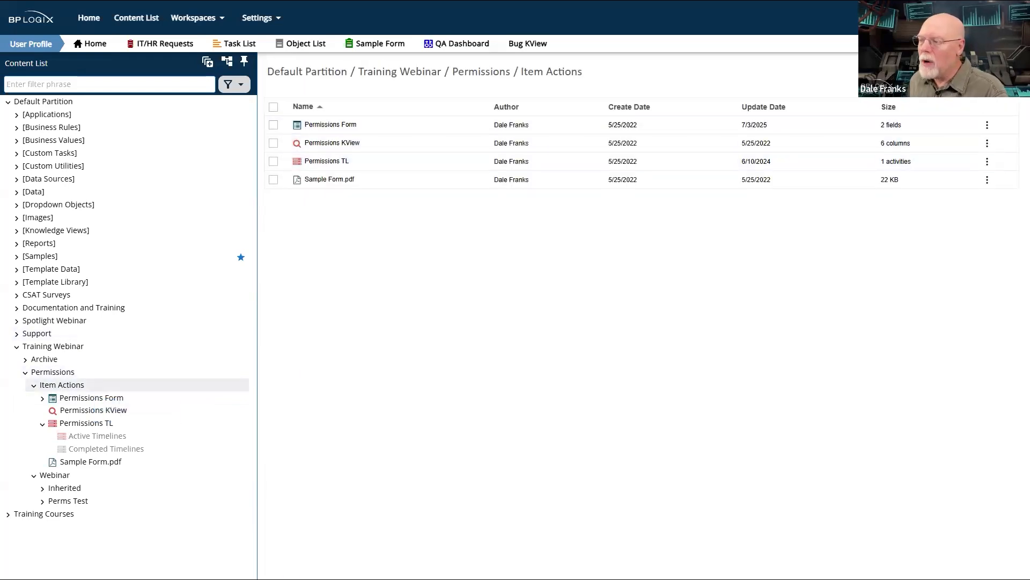
click(987, 71)
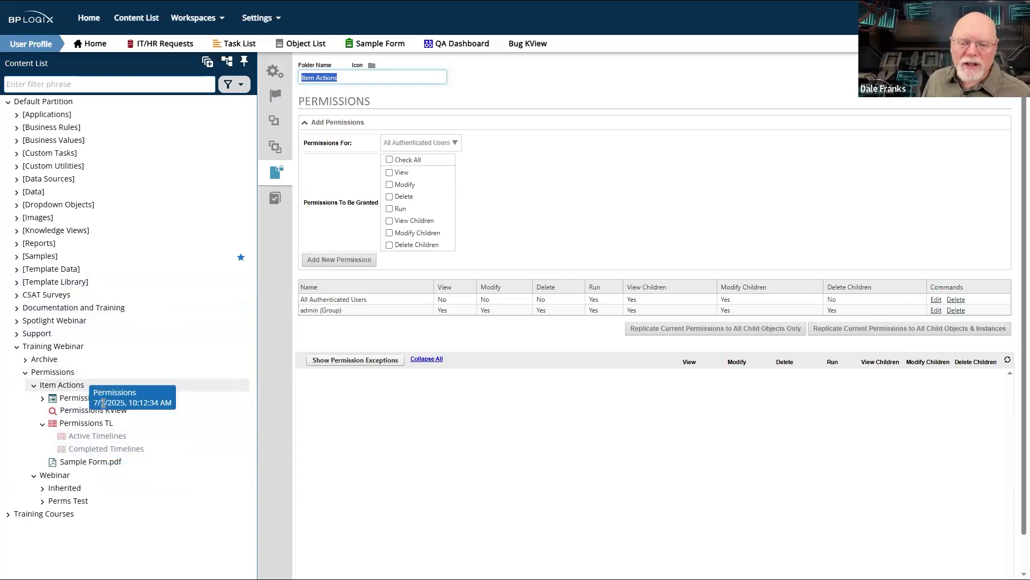
- In the Webinar folder's permissions, remove View, Modify, Delete, Modify Children and Delete Children from All Authenticated Users
click(63, 474)
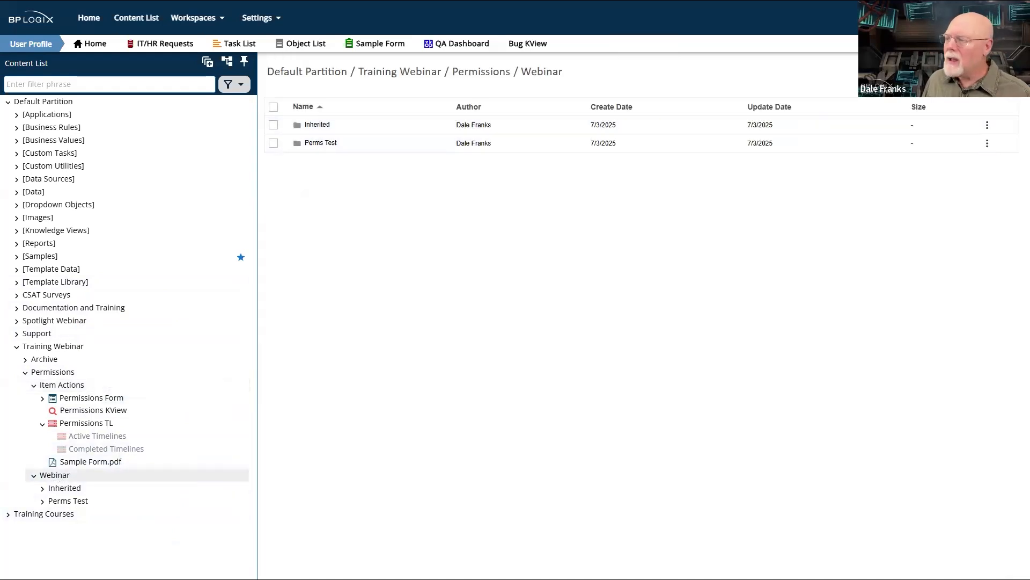
click(950, 90)
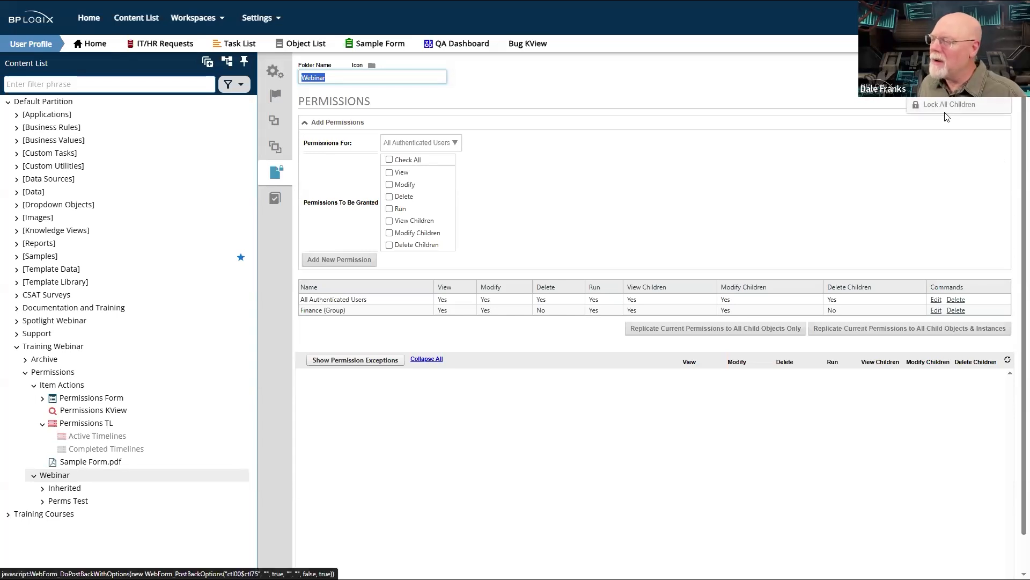
click(936, 299)
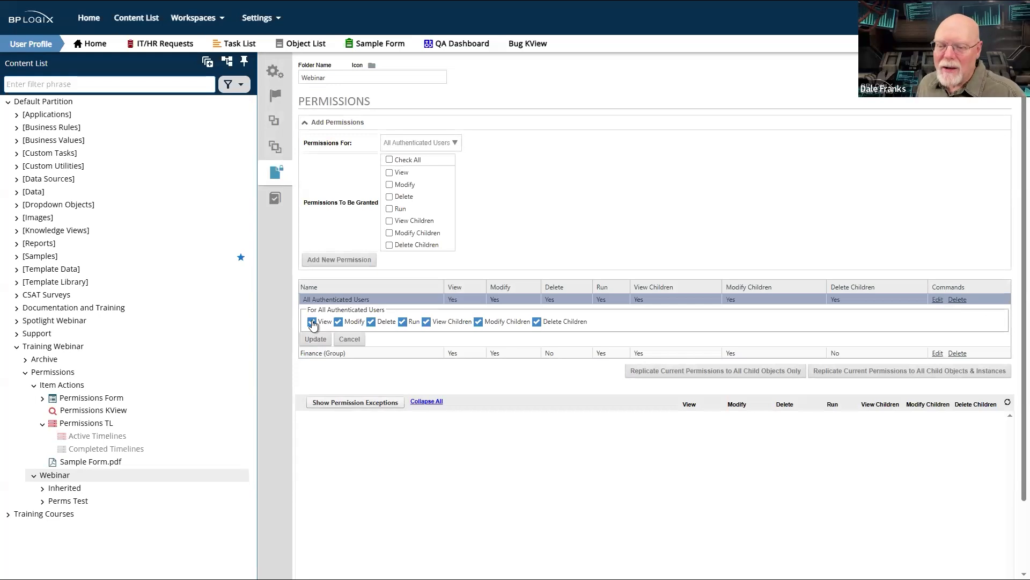
click(324, 322)
click(338, 323)
click(371, 322)
click(478, 321)
click(537, 321)
click(316, 339)
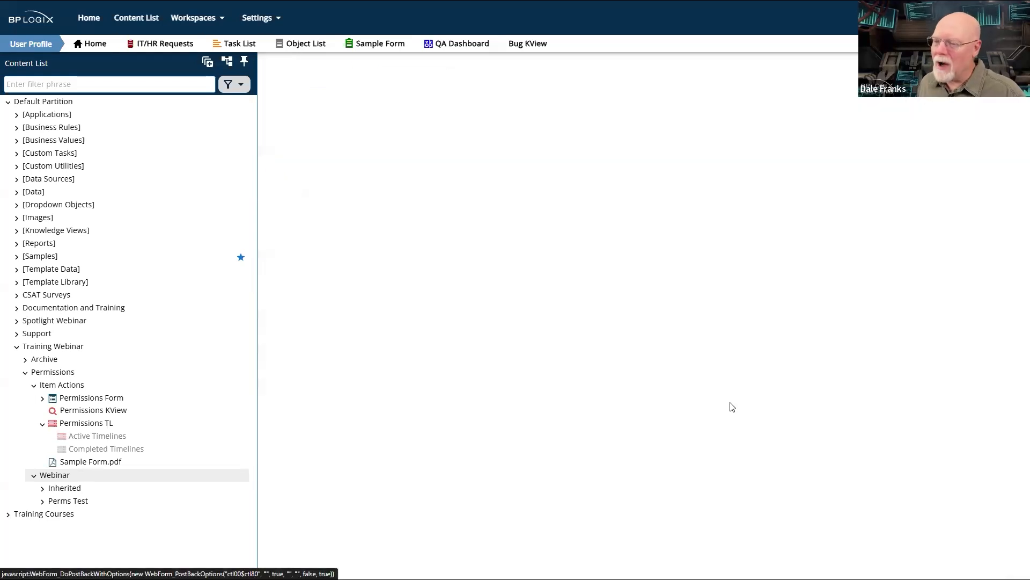
- Replicate the Webinar folder's permissions to all child objects only and review the All Authenticated Users entry
click(732, 334)
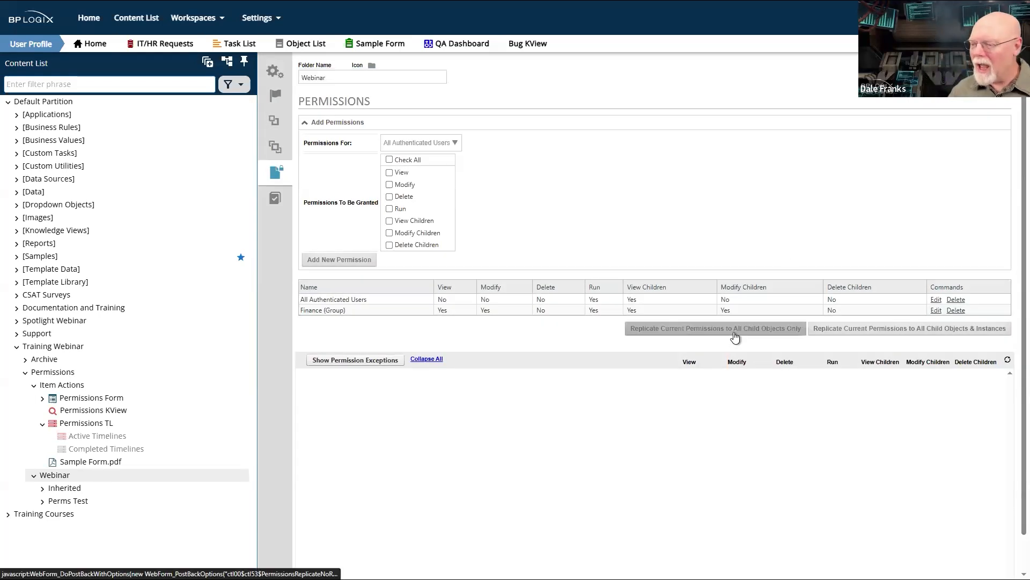
click(565, 42)
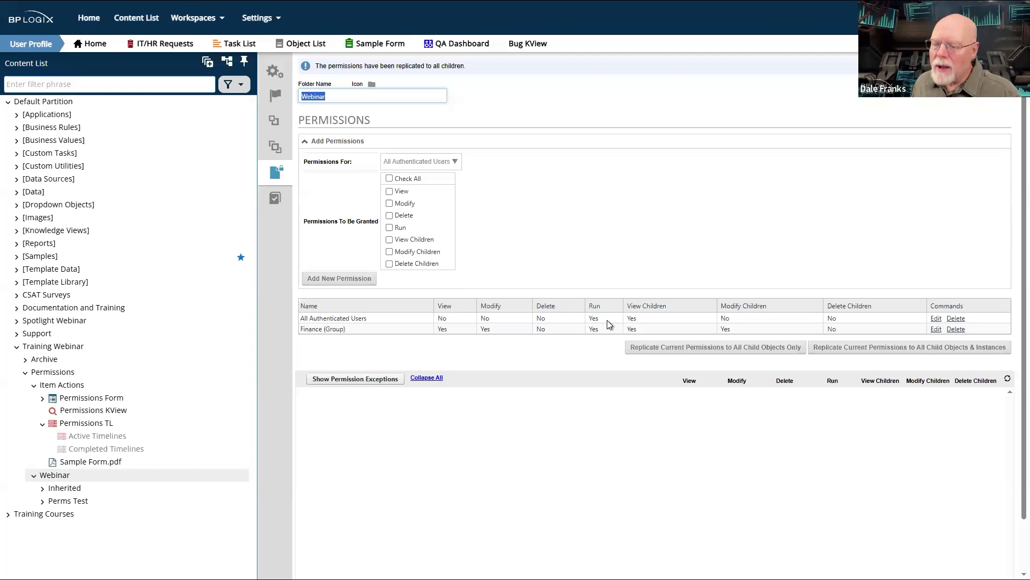
drag(594, 318, 627, 335)
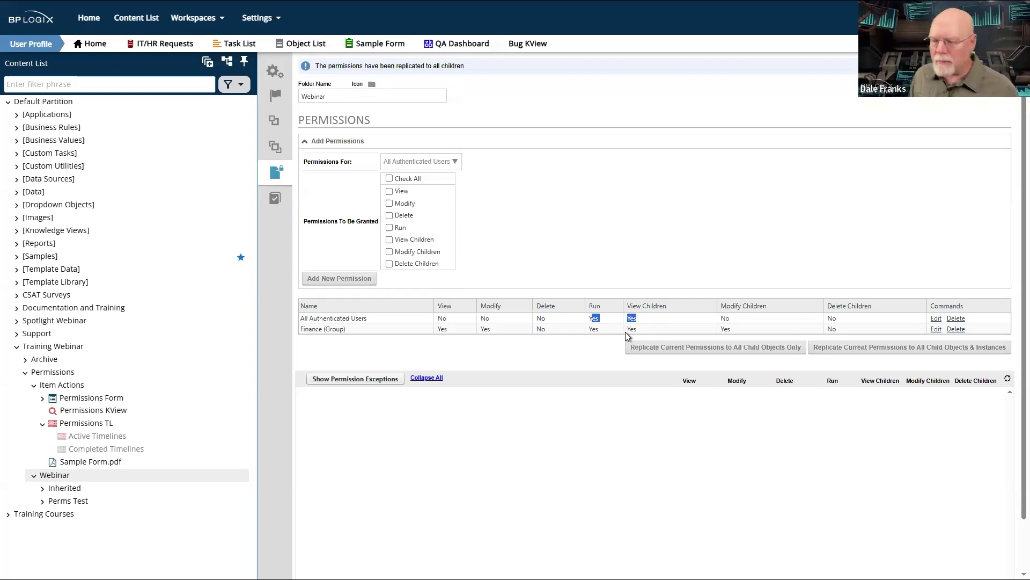
double_click(735, 318)
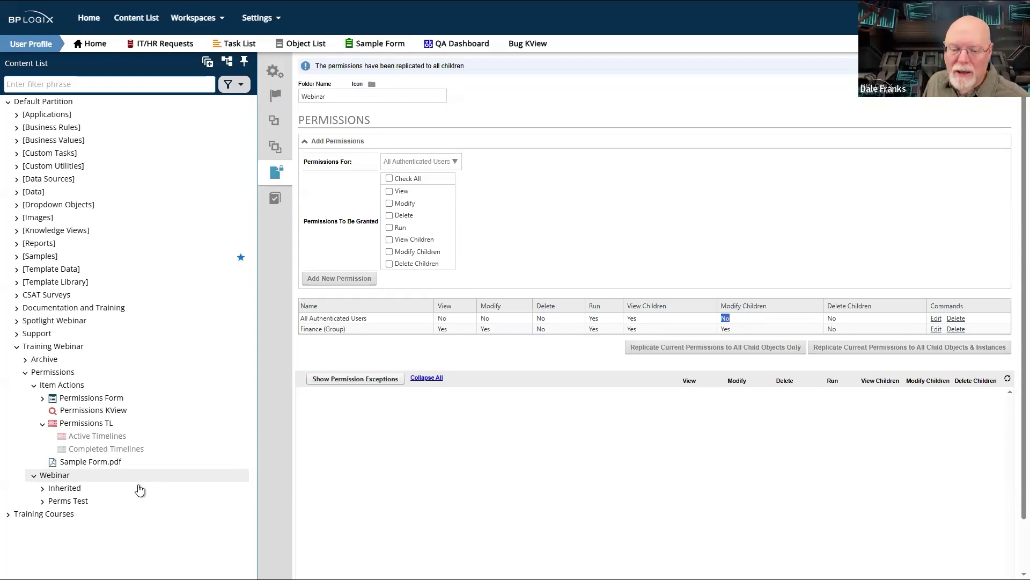
- Create a form definition named Perms in the Inherited folder using the online form designer
click(67, 488)
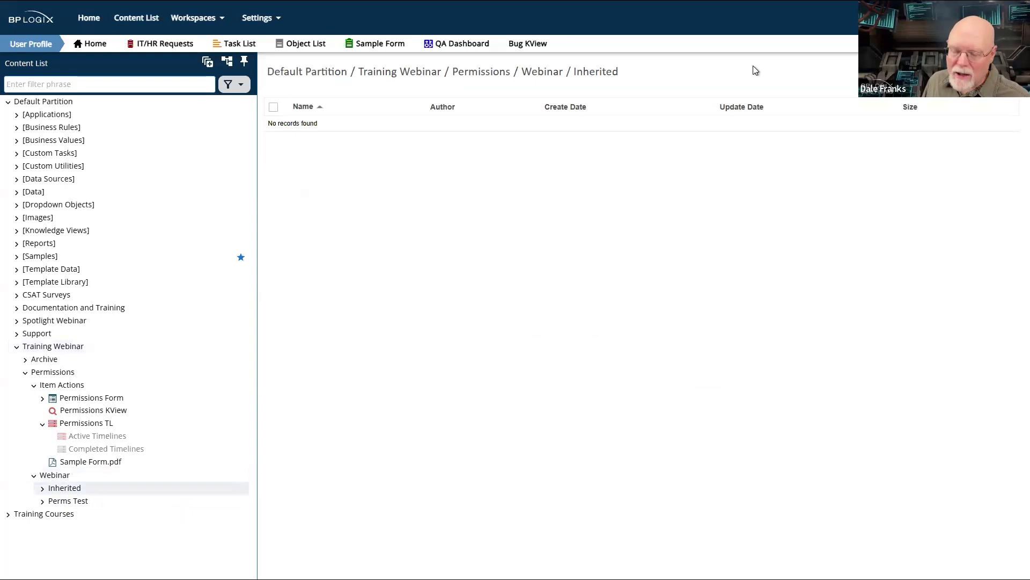
click(960, 72)
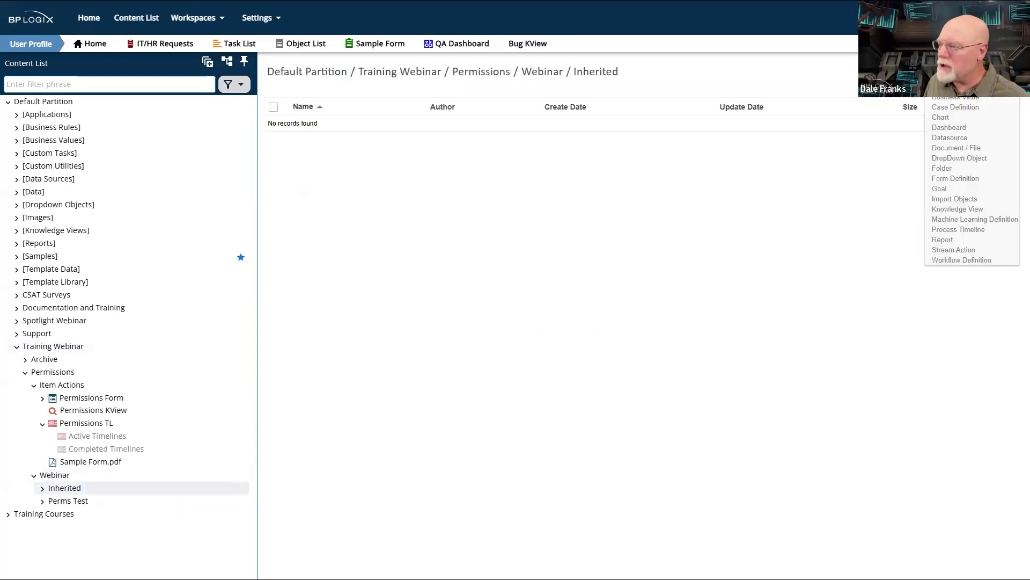
click(947, 180)
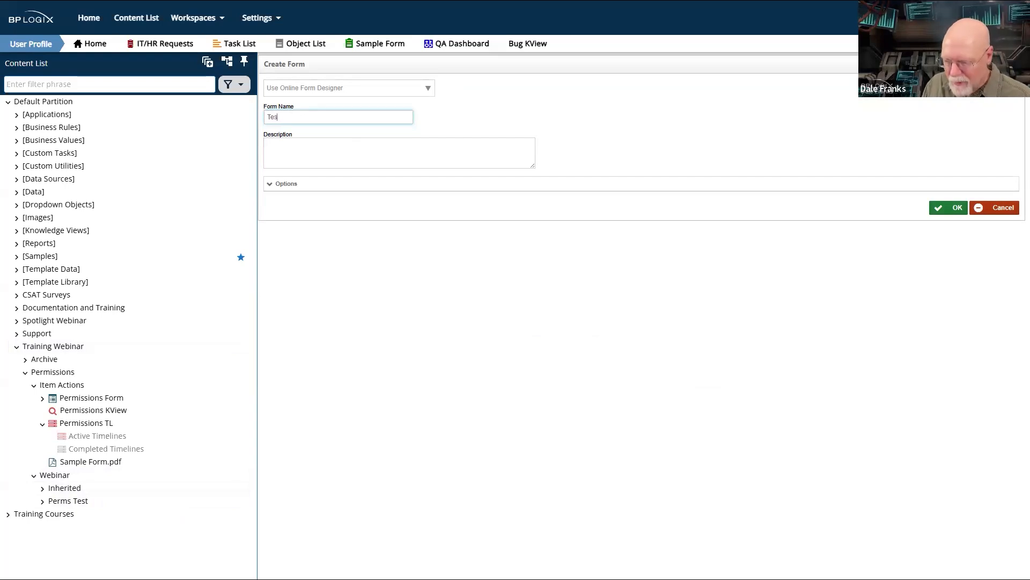
key(BackSpace)
text(Persm)
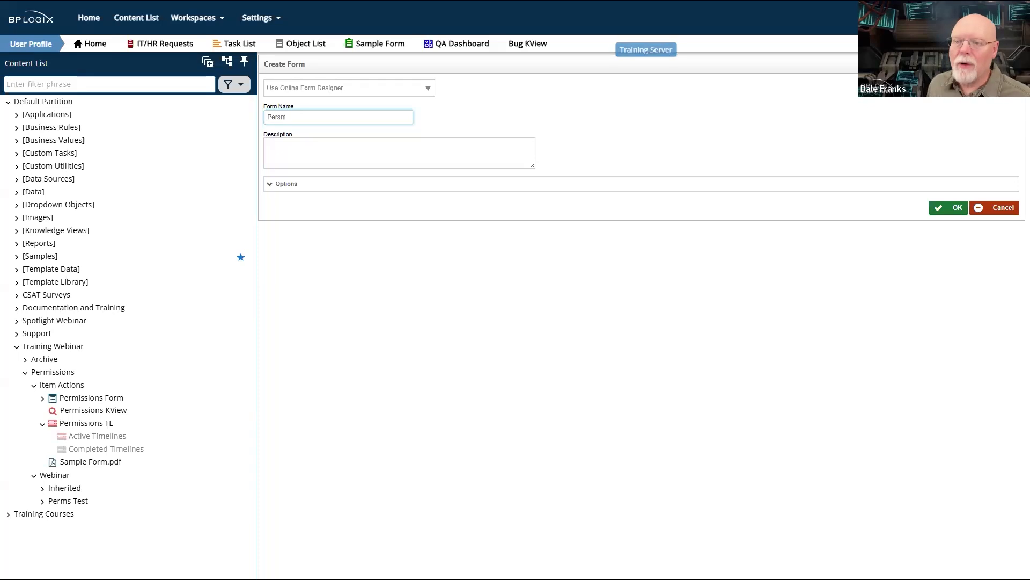
key(BackSpace)
key(BackSpace)
text(ms)
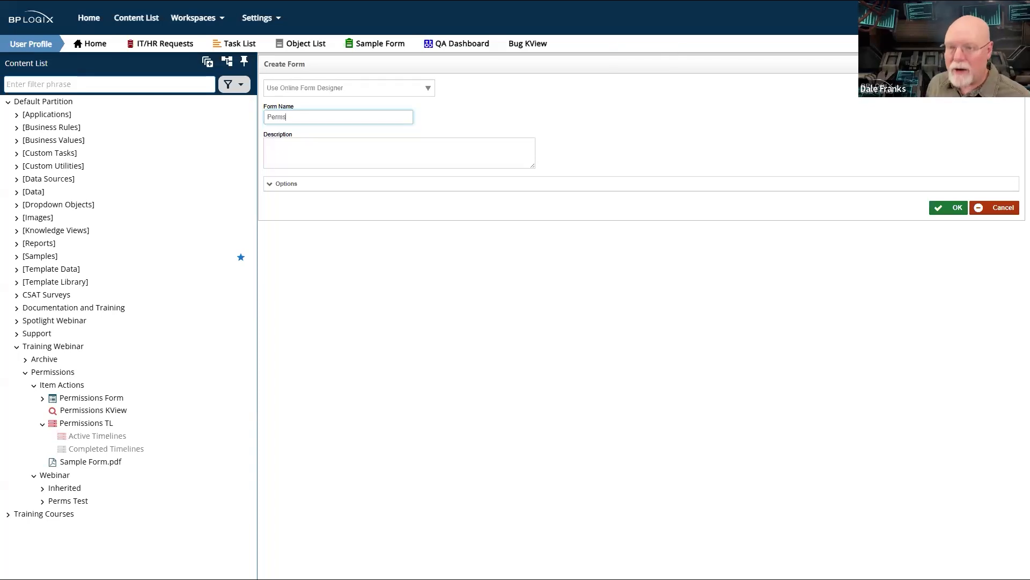
click(951, 208)
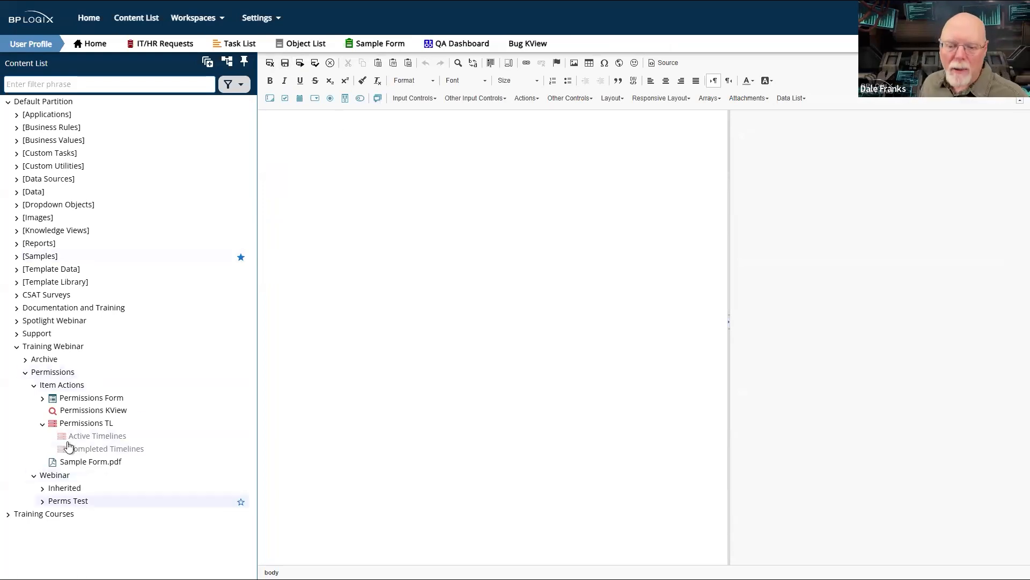
- Open the permissions of the Perms form in the Inherited folder and expand the options for adding permissions
click(59, 488)
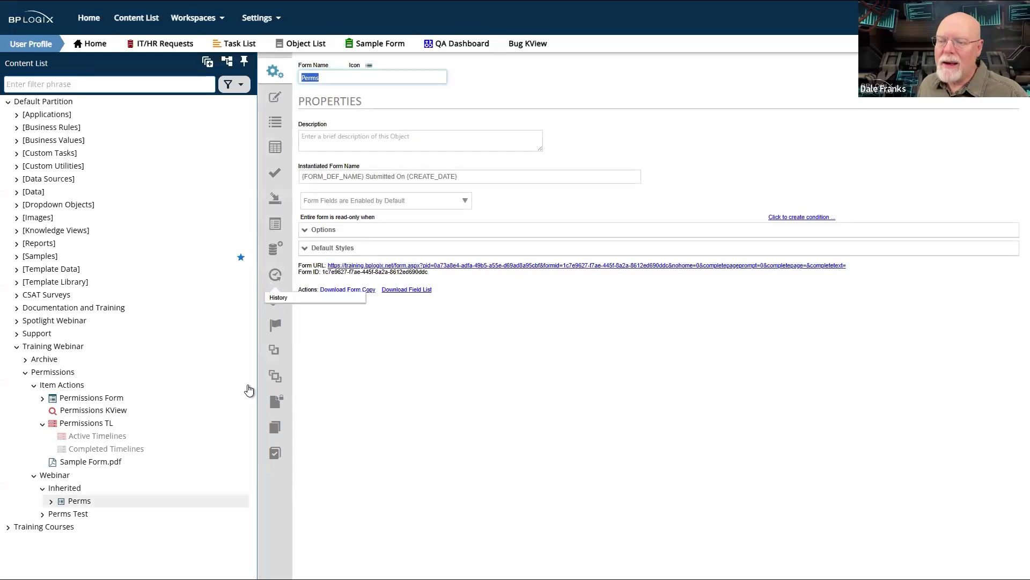
click(276, 402)
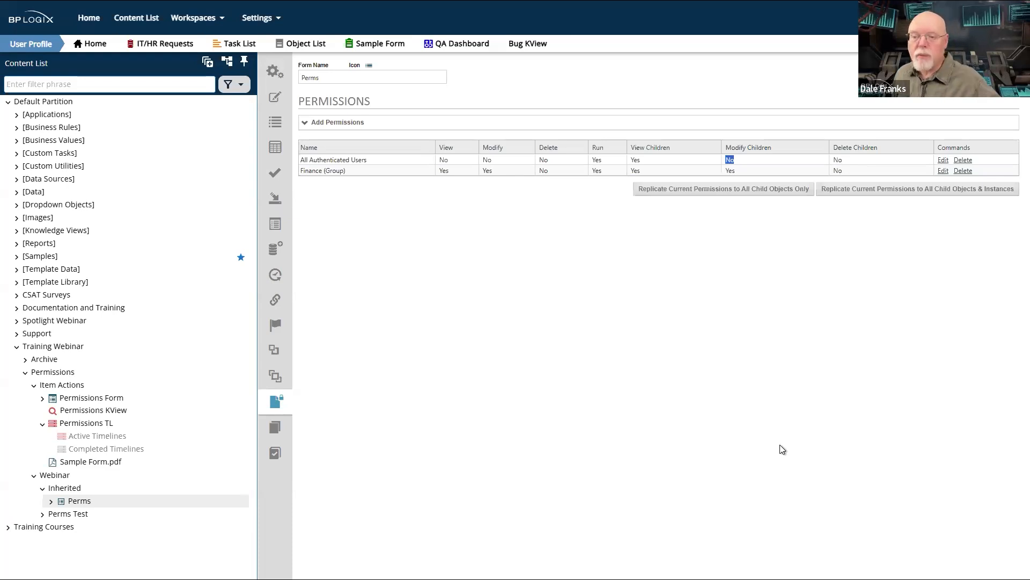
click(344, 123)
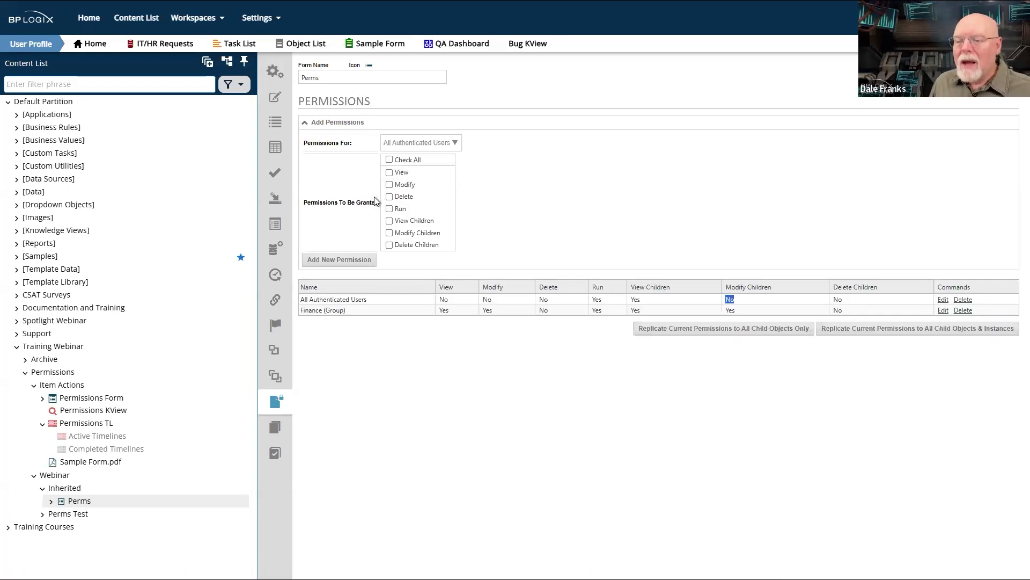
- Review the permission recipient options and the Modify and Modify Children entries for All Authenticated Users on the Perms form
click(448, 143)
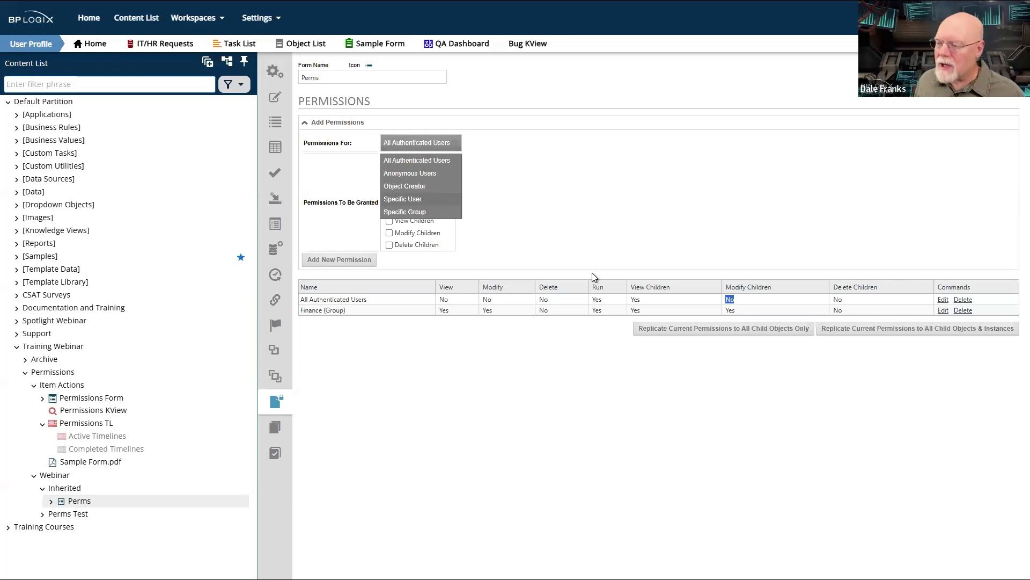
drag(738, 298, 732, 298)
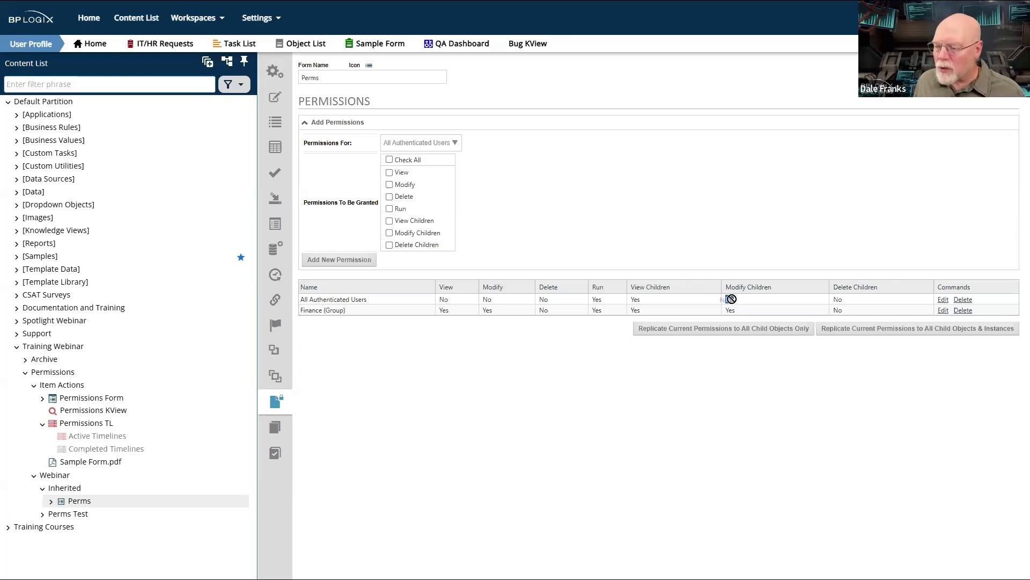
click(779, 218)
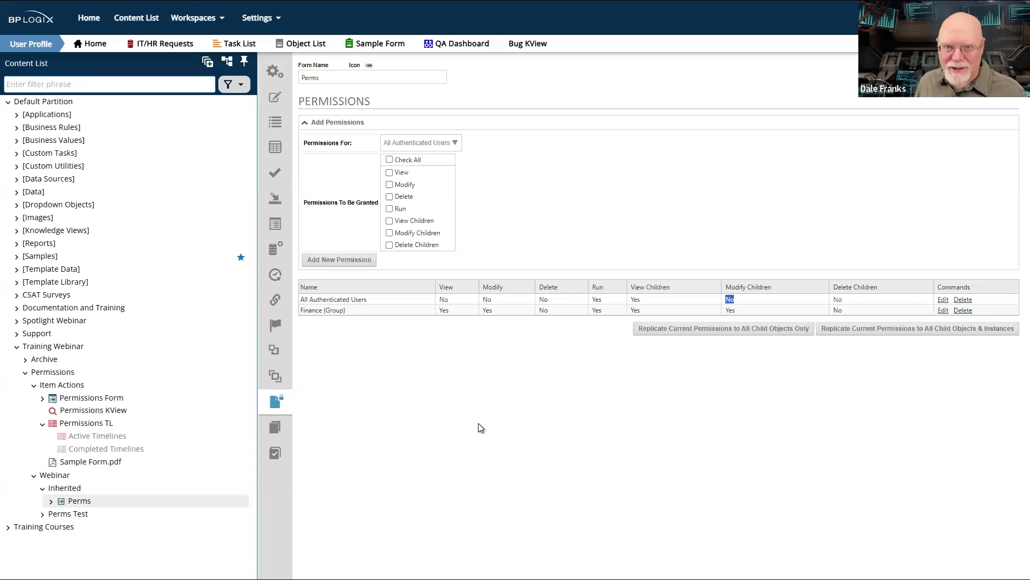
click(490, 297)
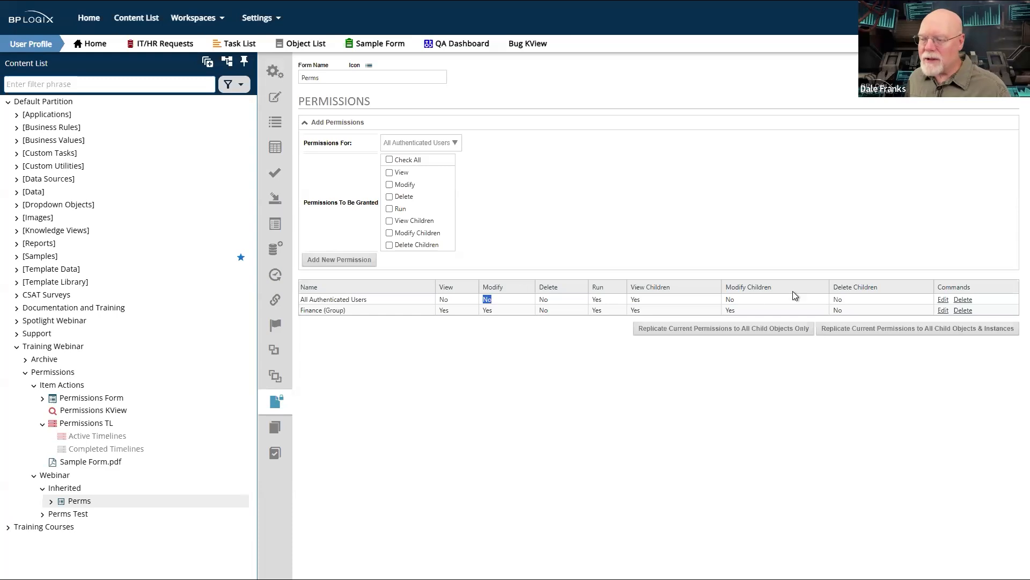
click(734, 297)
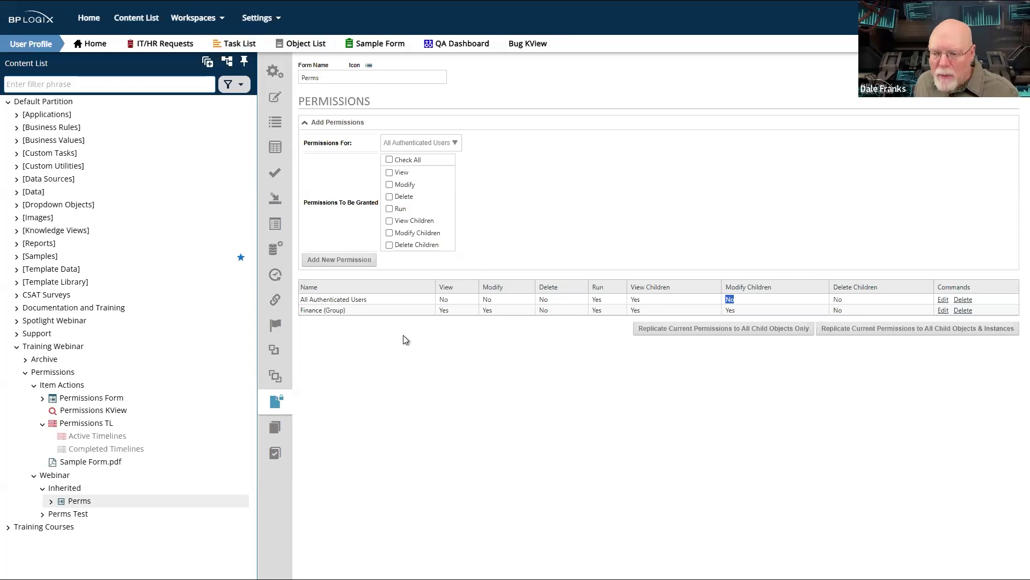
- Open the Customer Support Manager's user record in the administration settings and toggle System Partition Admin on and back off
click(263, 18)
click(288, 62)
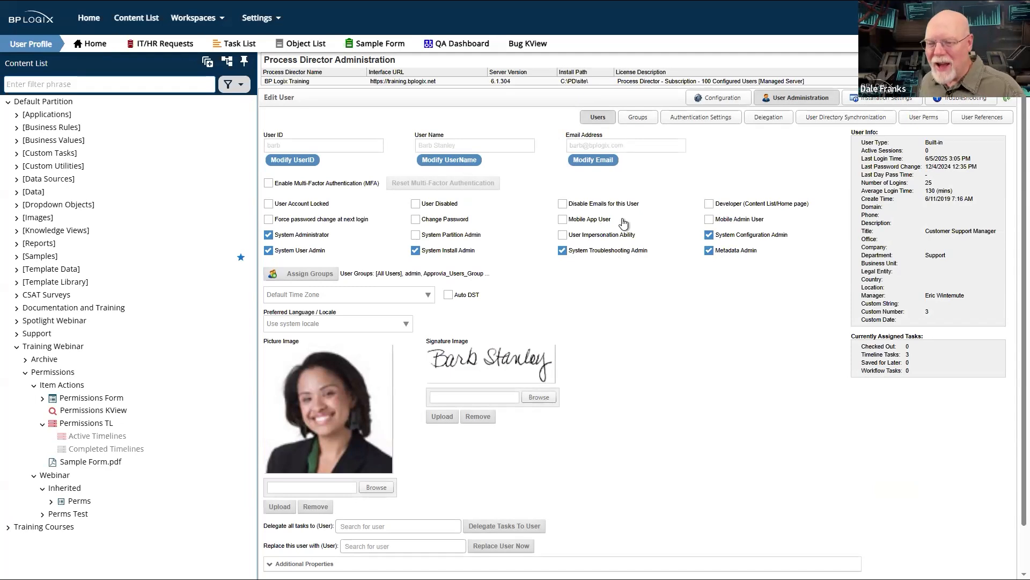
click(416, 236)
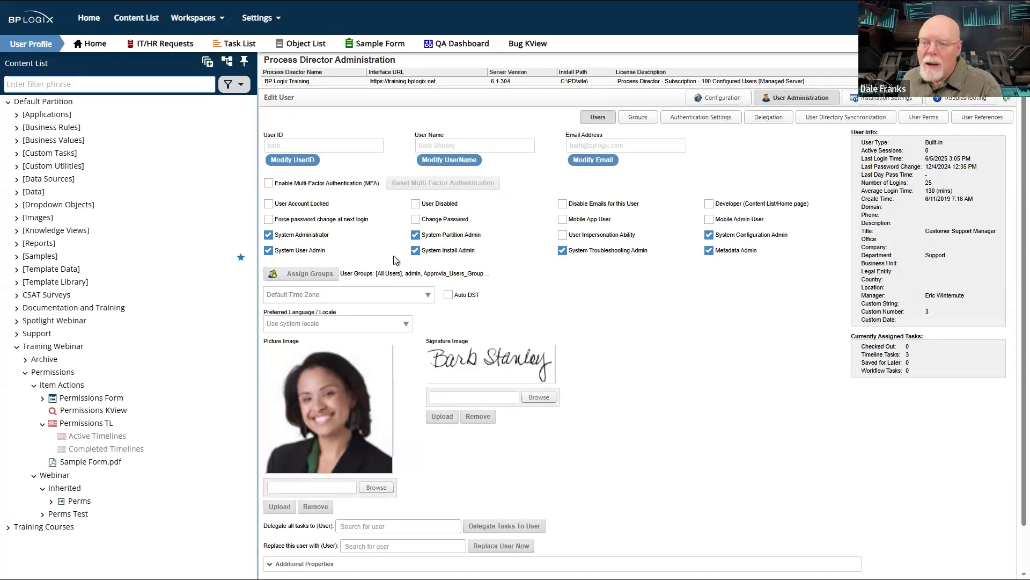
click(414, 236)
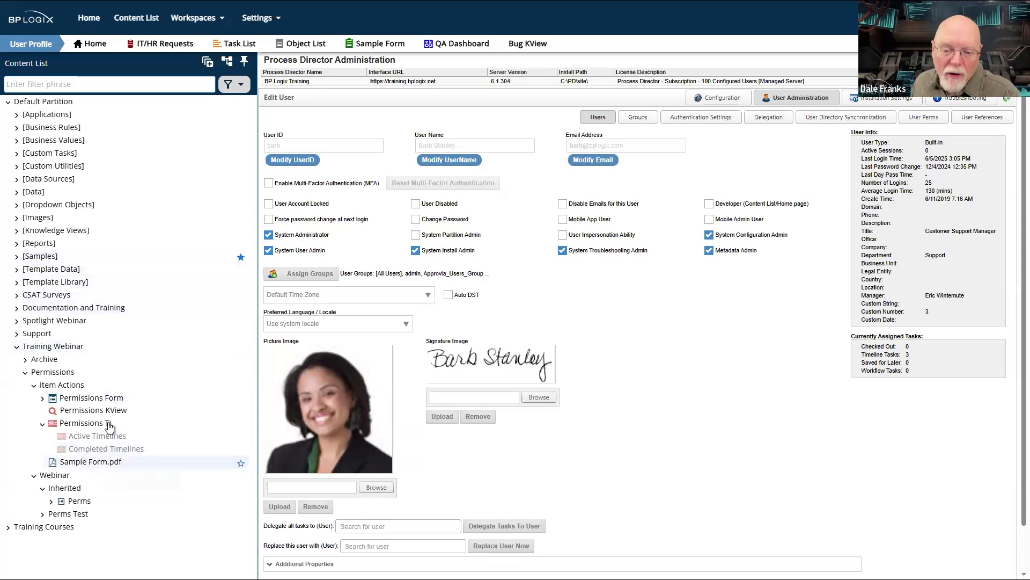
- Open the permissions of the Permissions TL timeline and examine which recipient types permissions can be granted to
click(80, 422)
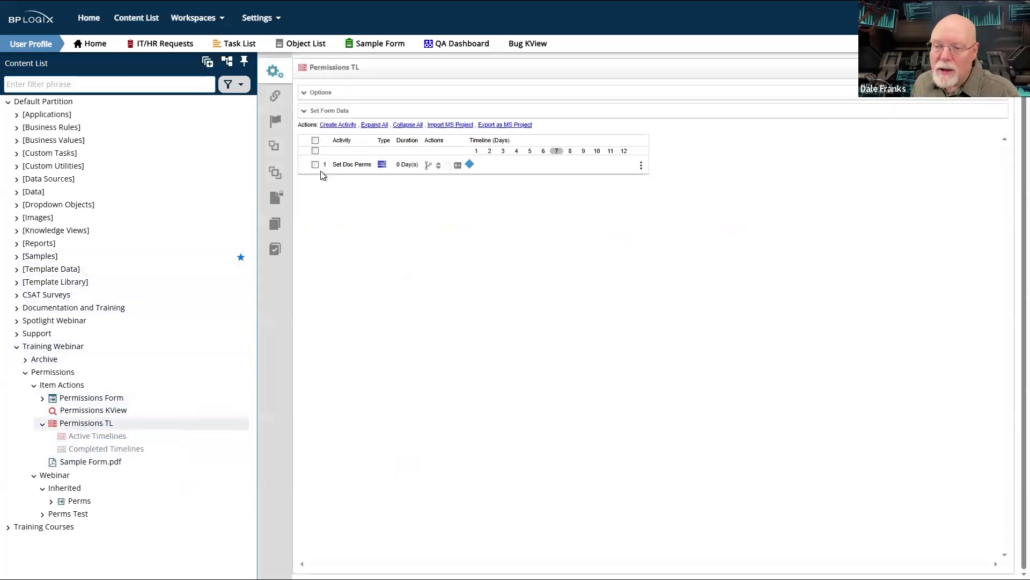
click(276, 199)
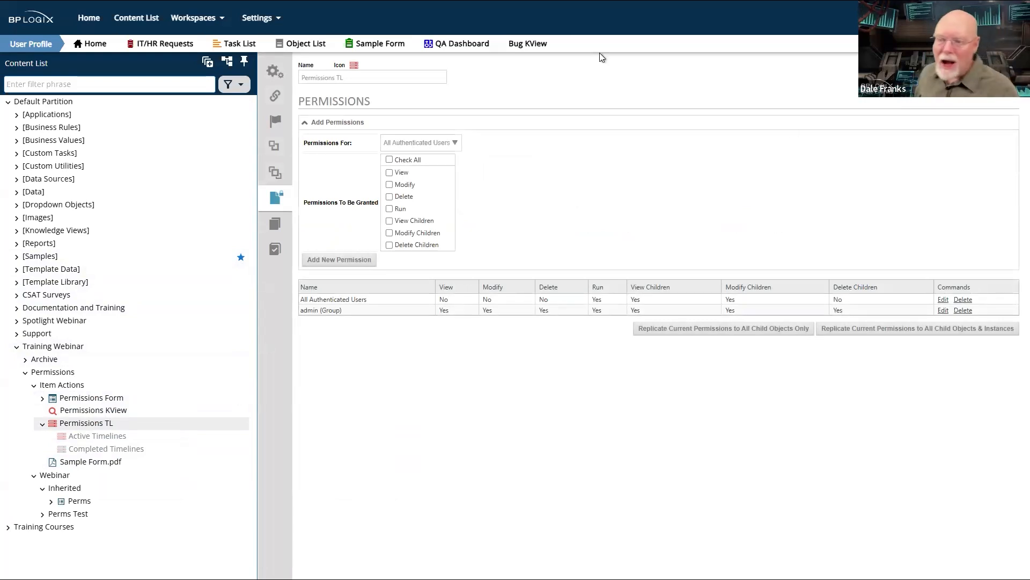
click(455, 143)
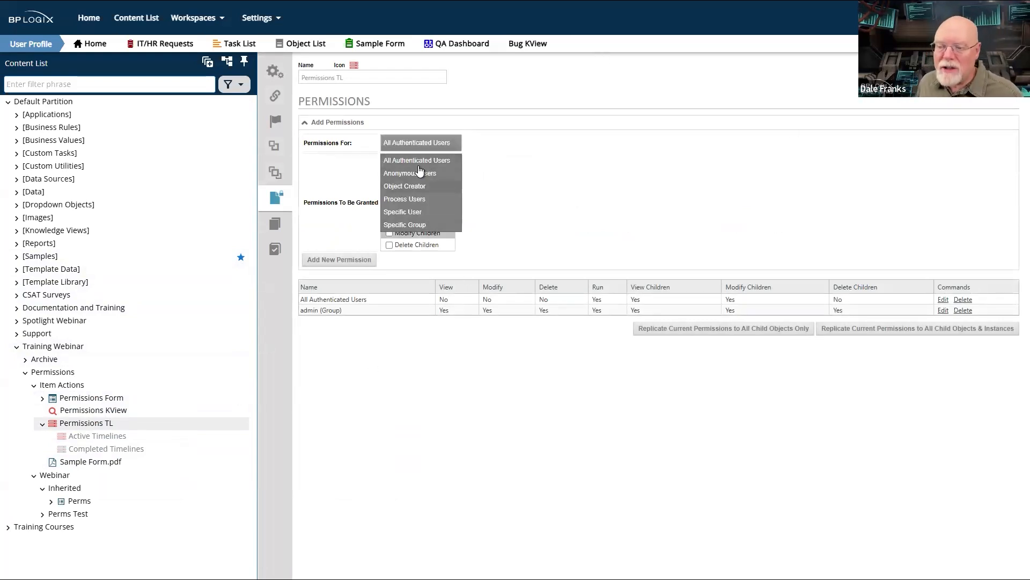
click(789, 200)
click(455, 142)
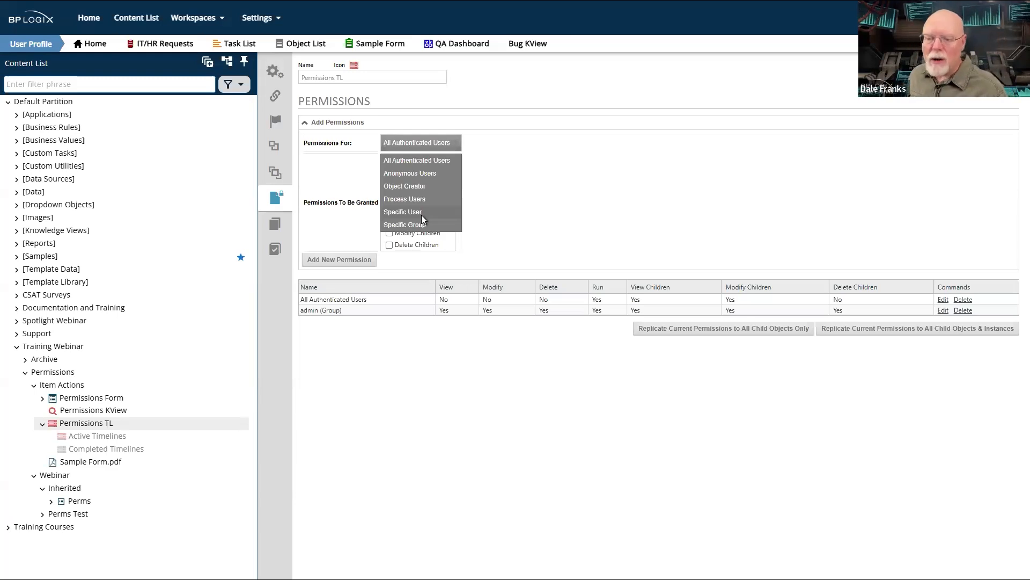
click(593, 209)
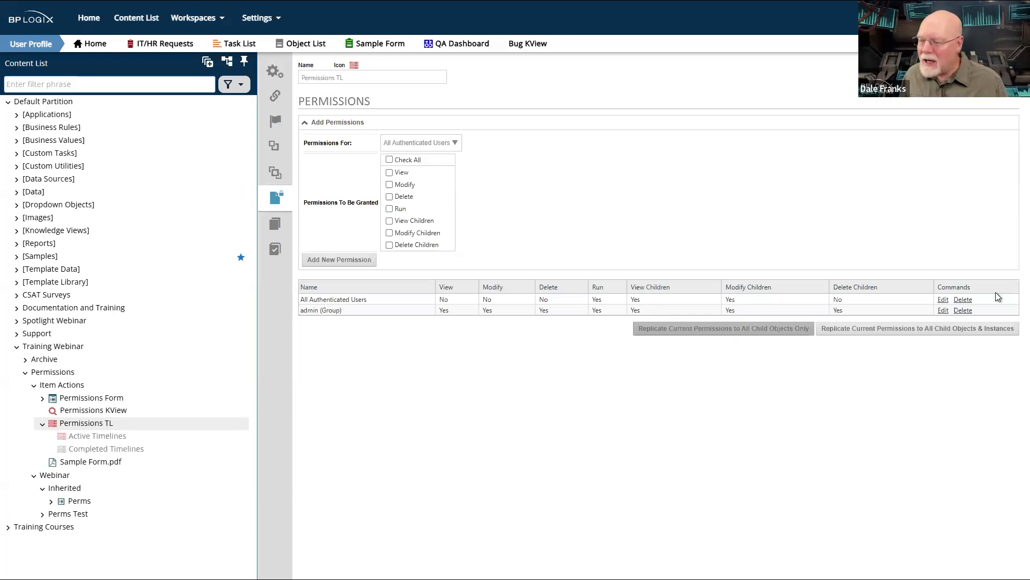
- Remove the Modify Children permission from All Authenticated Users on the Permissions TL timeline and update the entry
click(943, 299)
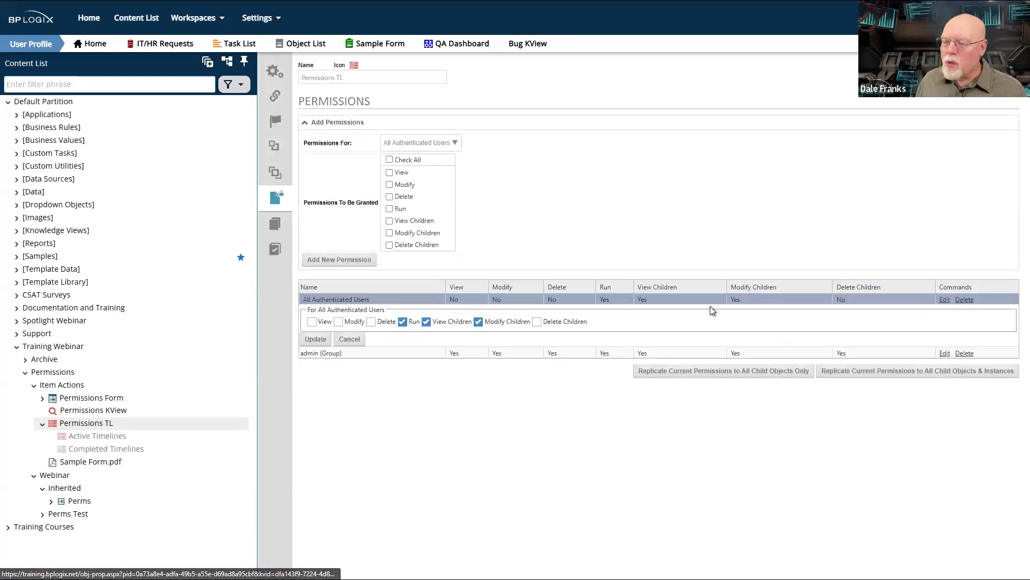
click(478, 322)
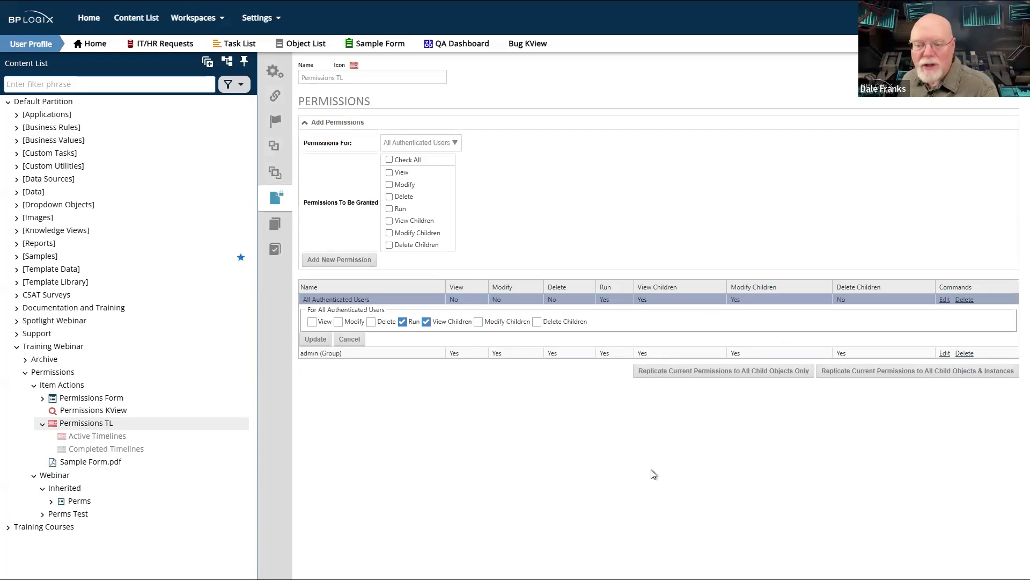
click(315, 339)
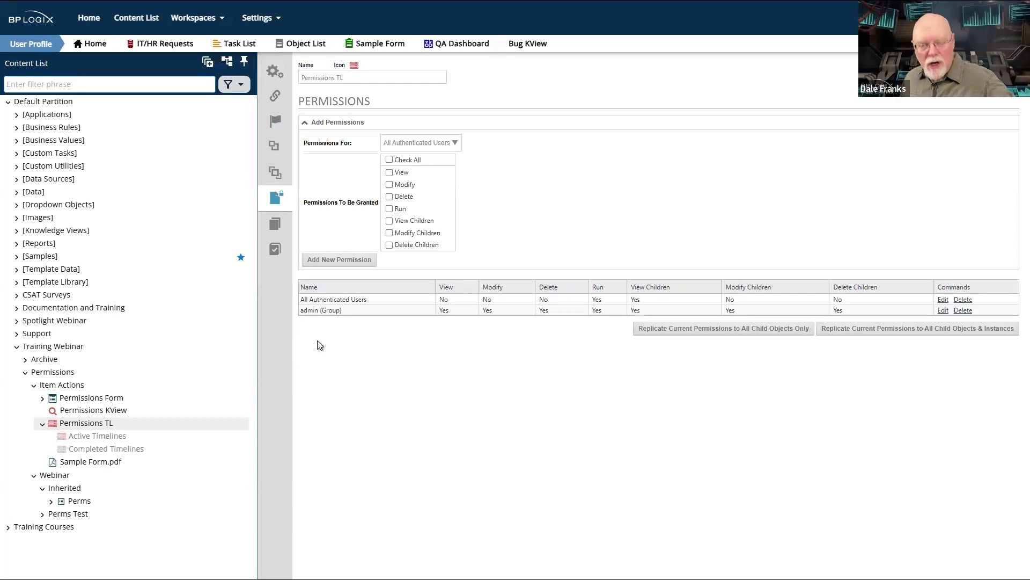
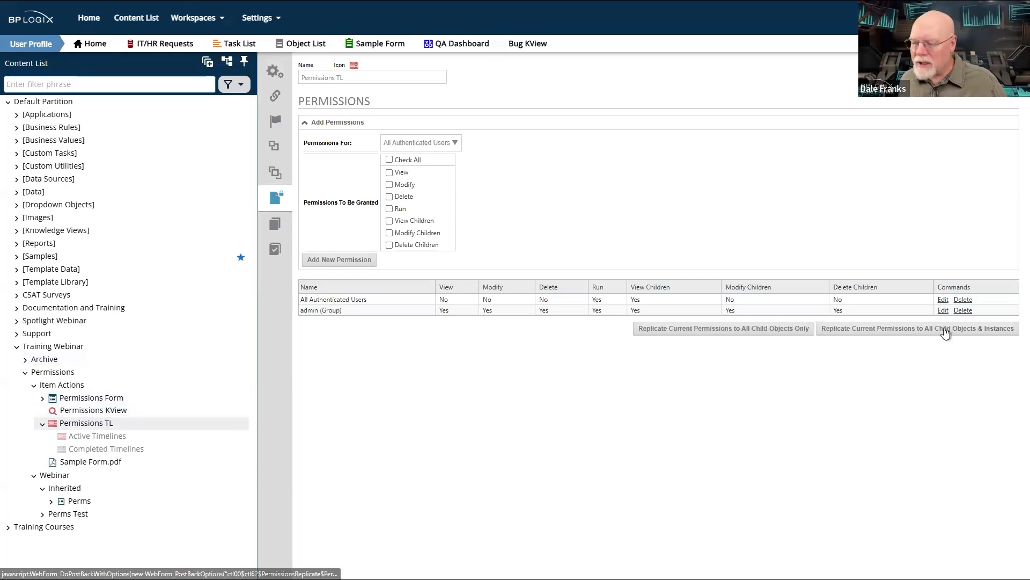
- Start replicating the Permissions TL timeline's permissions to all child objects and instances, and cancel the replication
click(946, 331)
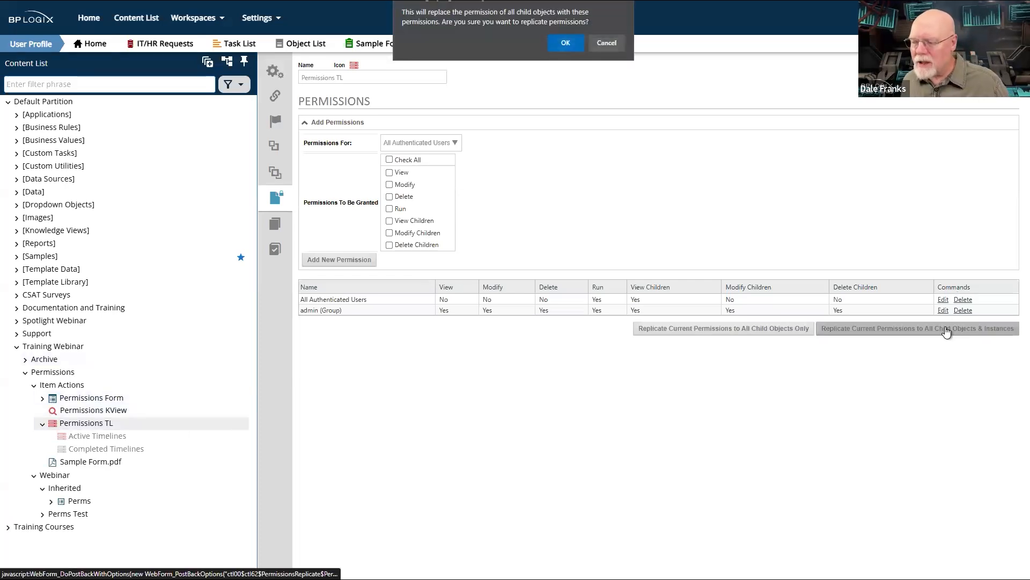
click(607, 45)
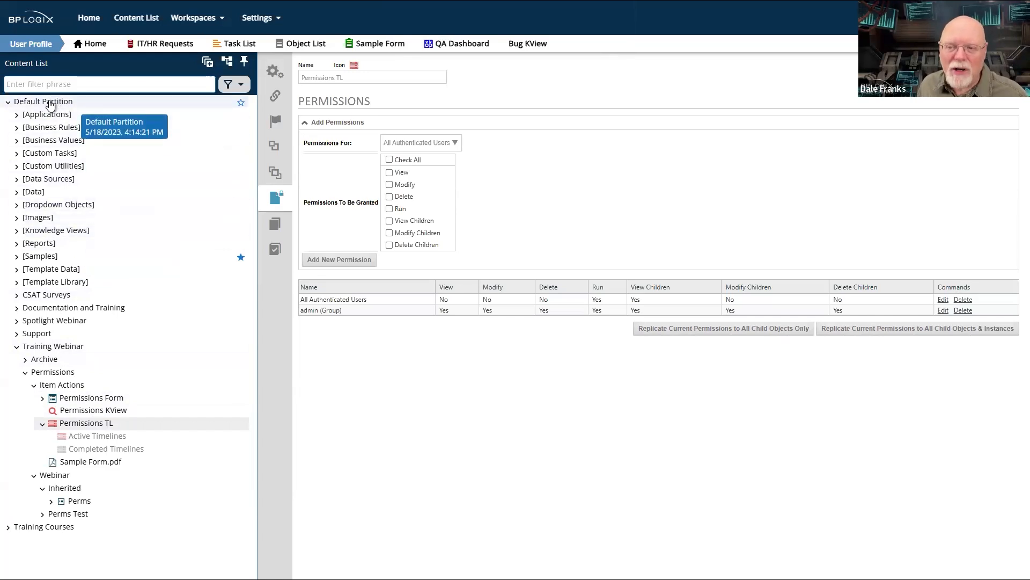
- Open the permissions of the Default Partition root folder
click(49, 103)
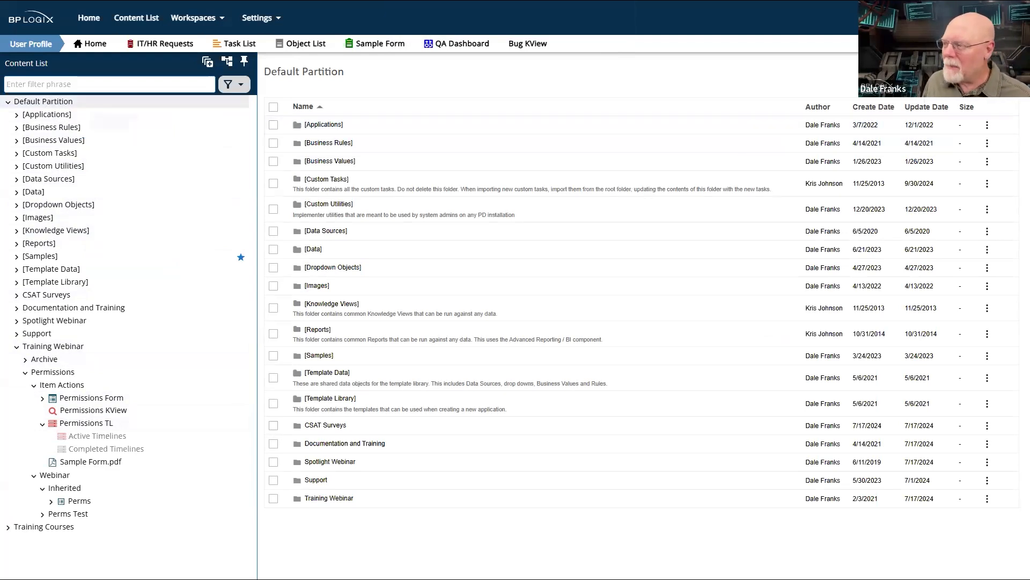
click(961, 89)
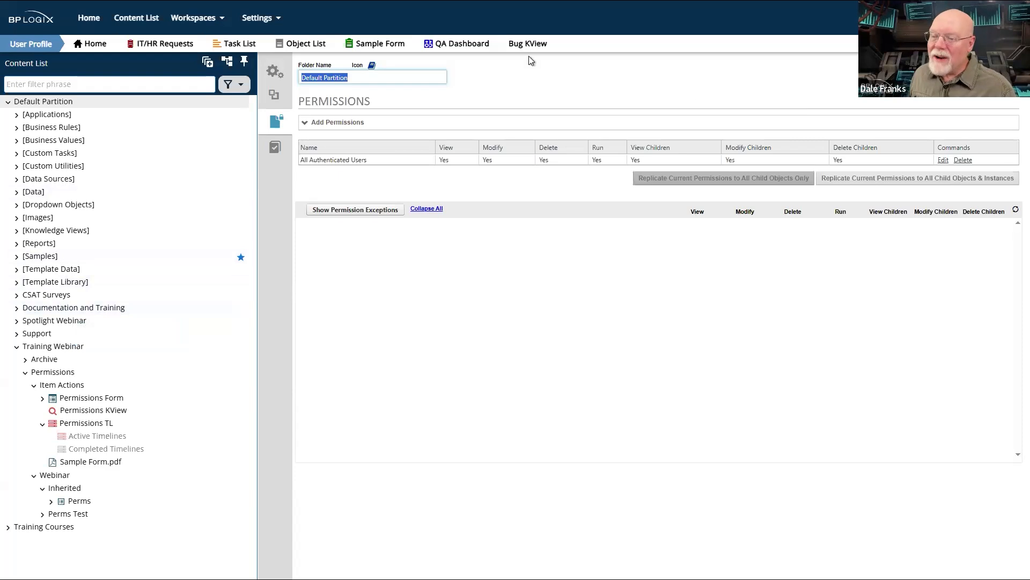
- Open the Object Perms permission report in the administration's configuration settings
click(270, 20)
click(270, 20)
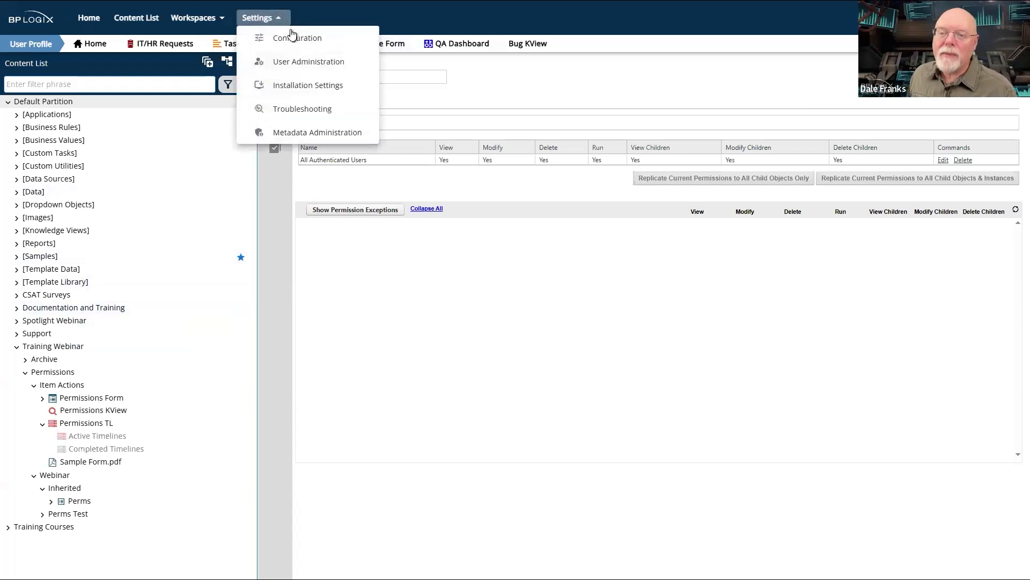
click(333, 86)
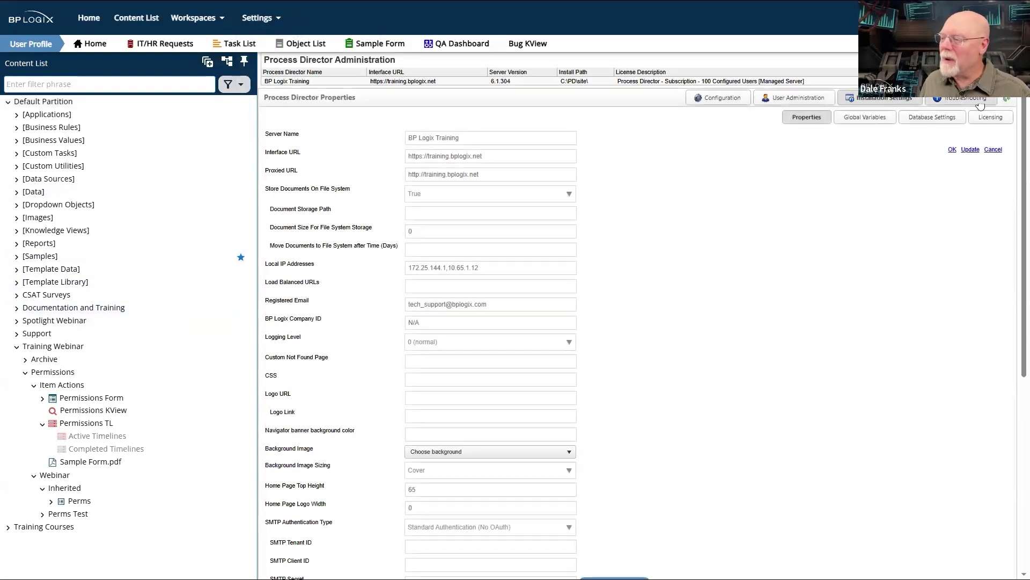
click(962, 99)
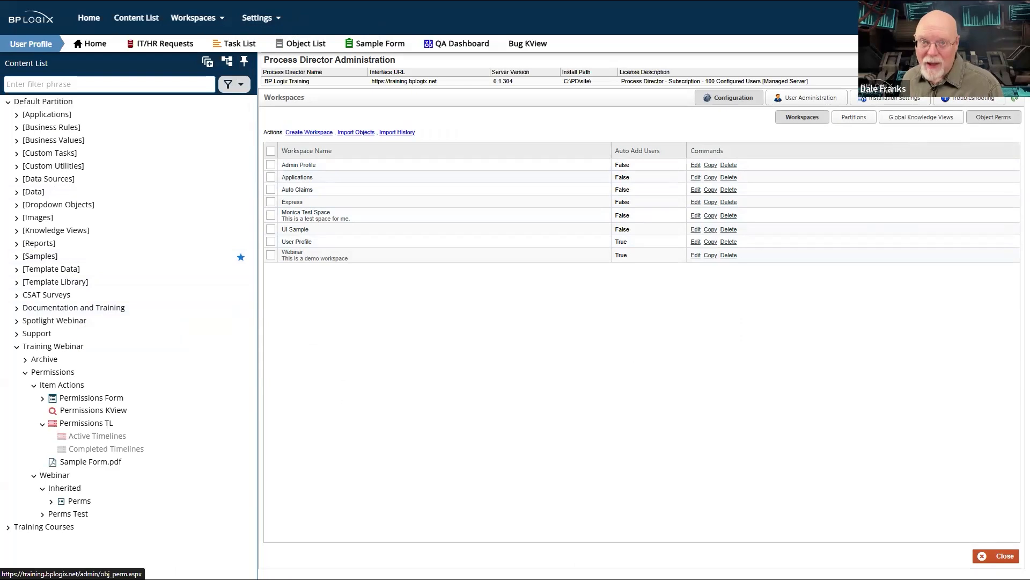
click(993, 117)
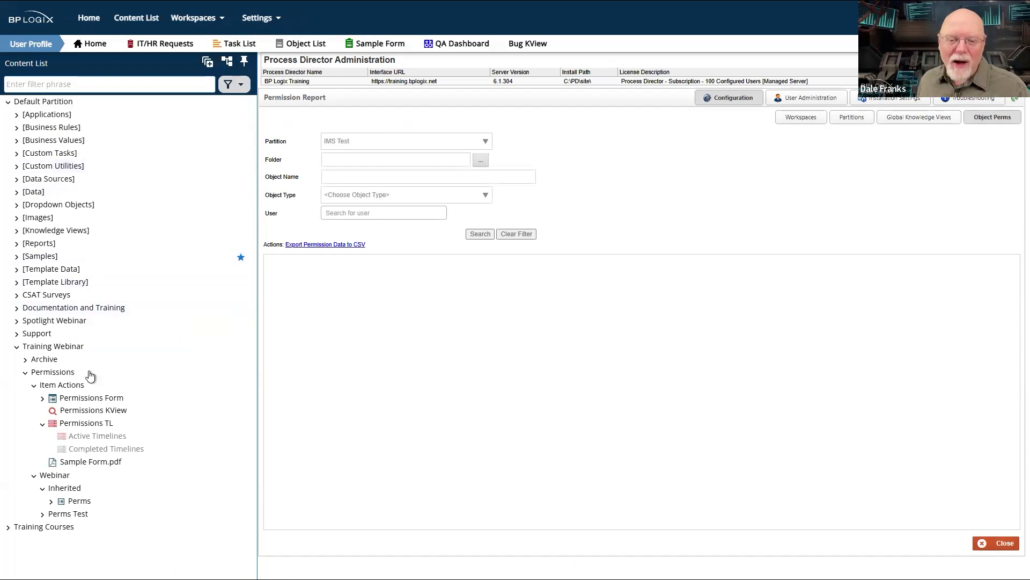
- Browse the subfolders of the Training Webinar Archive folder in the content list, expanding Managing Existing Applications
click(26, 359)
scroll(117, 304, down, 12)
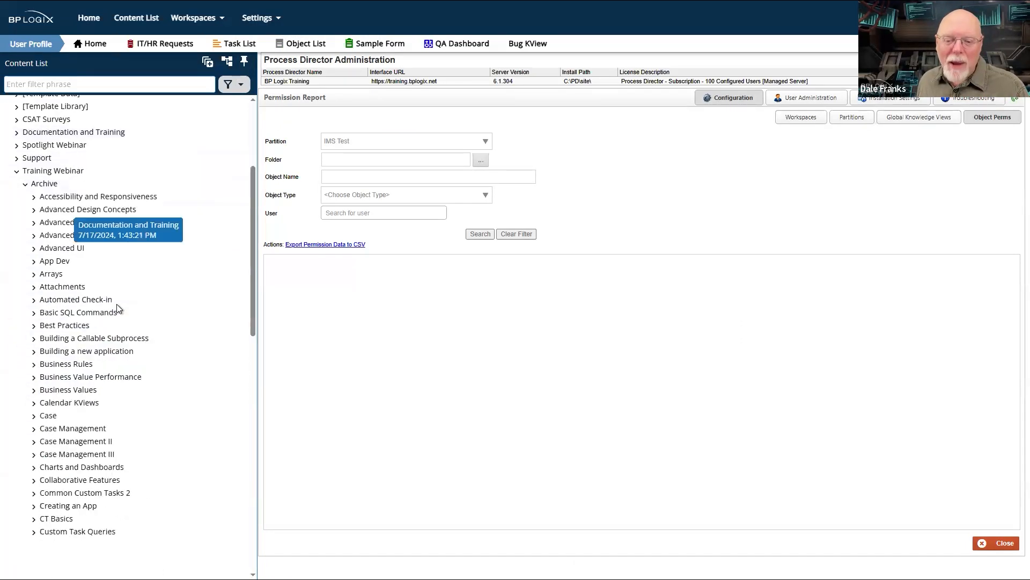
scroll(117, 304, down, 5)
scroll(117, 303, up, 6)
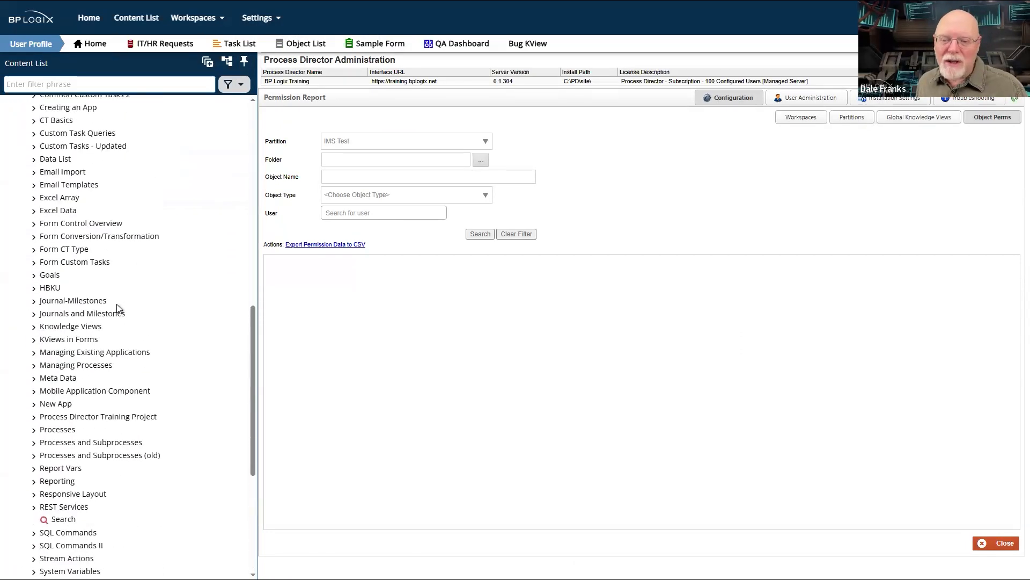
click(31, 355)
scroll(105, 366, down, 5)
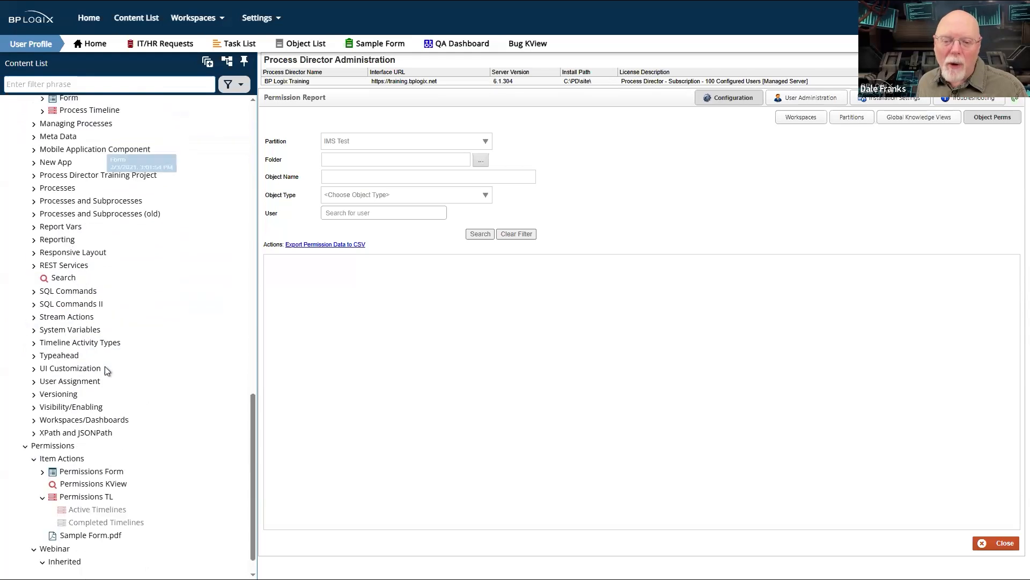
scroll(46, 225, up, 7)
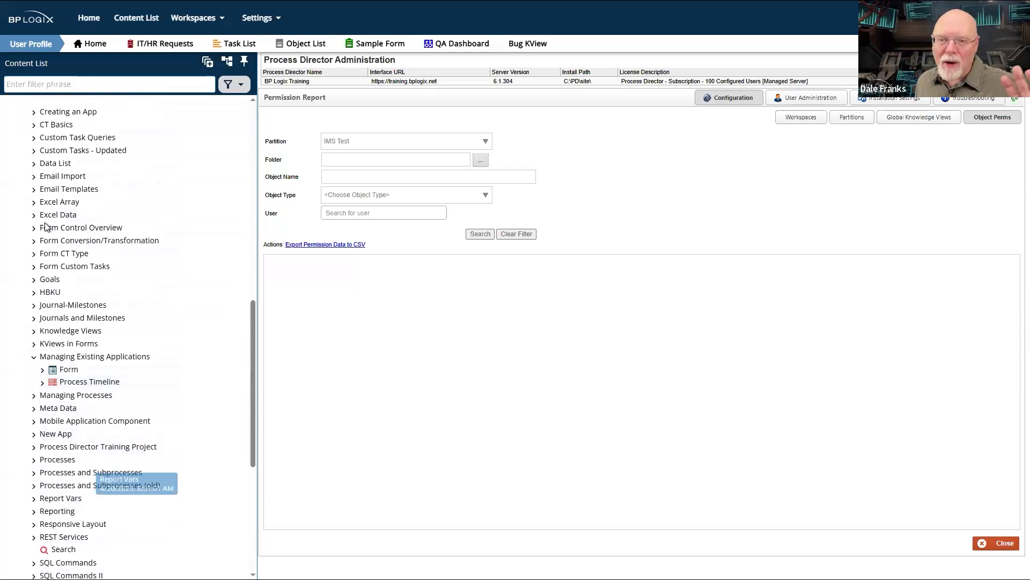
scroll(46, 226, up, 7)
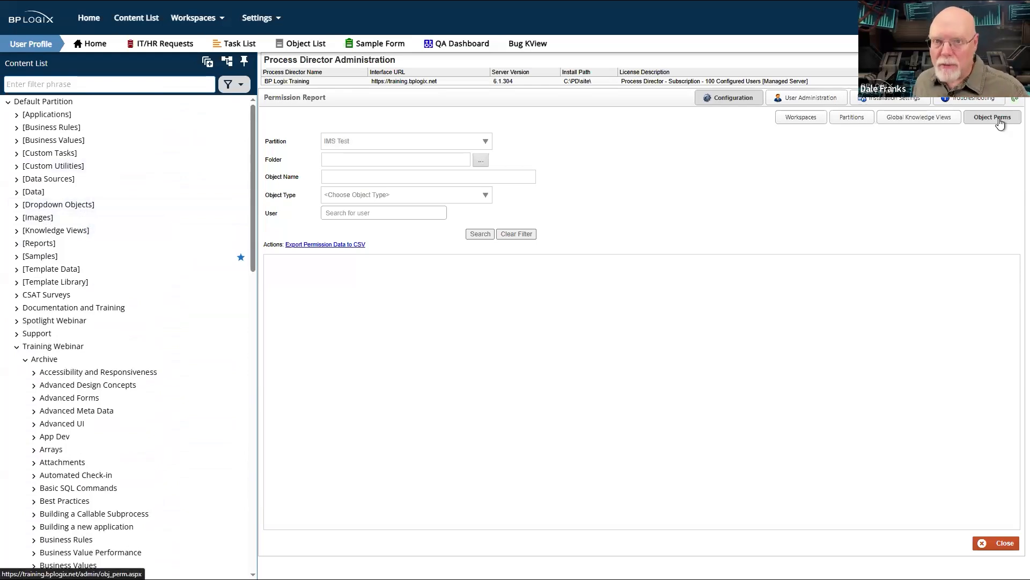
- Run the permission report for the IMS Test partition and for the Default Partition
click(479, 234)
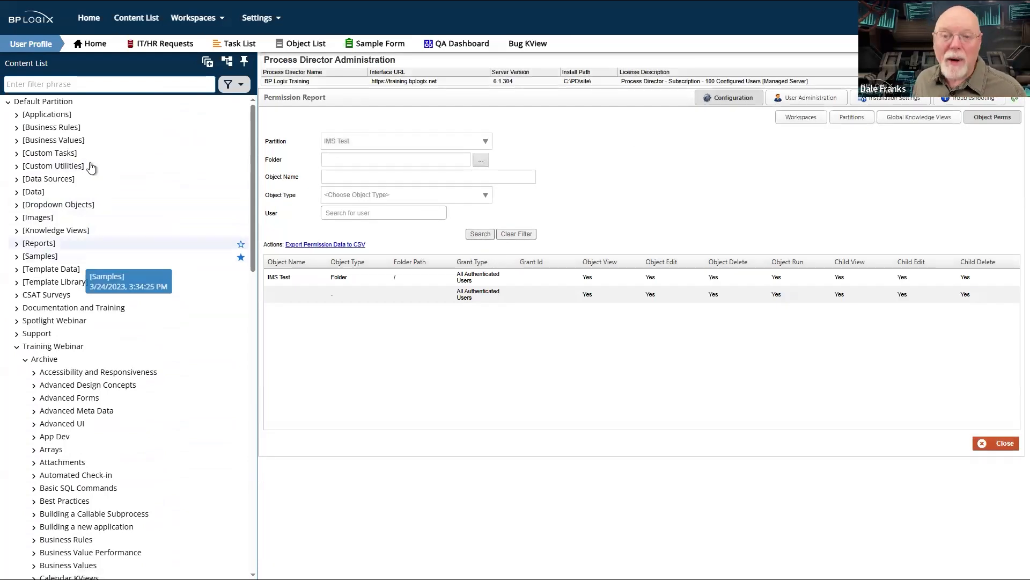
click(345, 141)
click(349, 170)
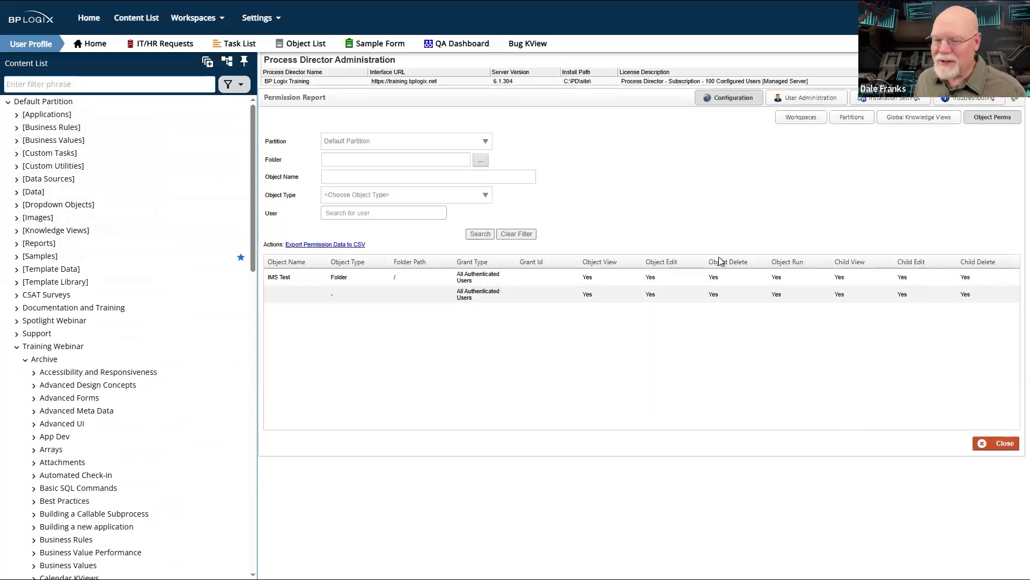
click(479, 234)
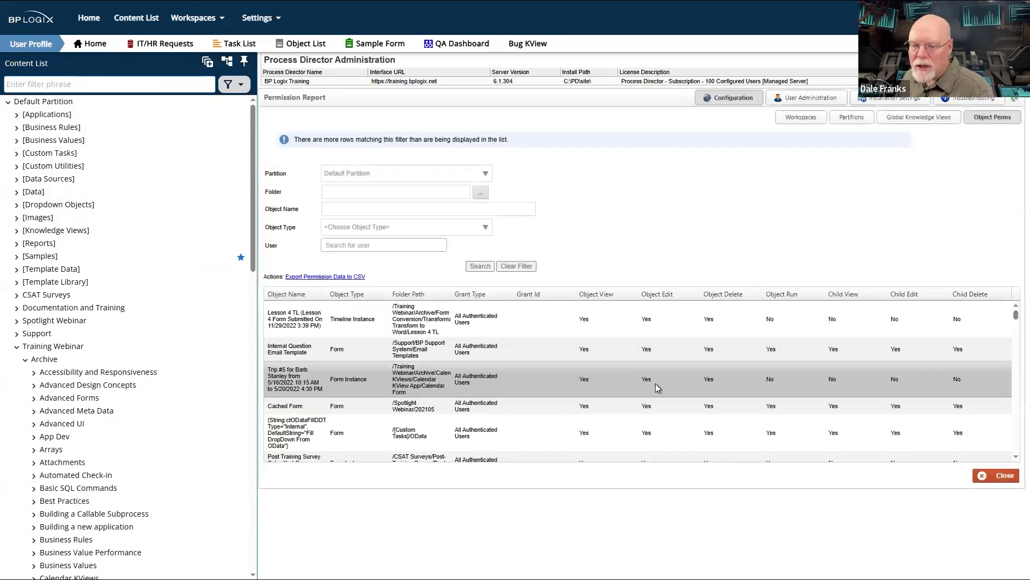
- Examine the Default Partition permission report for each object's type, folder path, grant type, and object and child permissions
scroll(581, 366, down, 5)
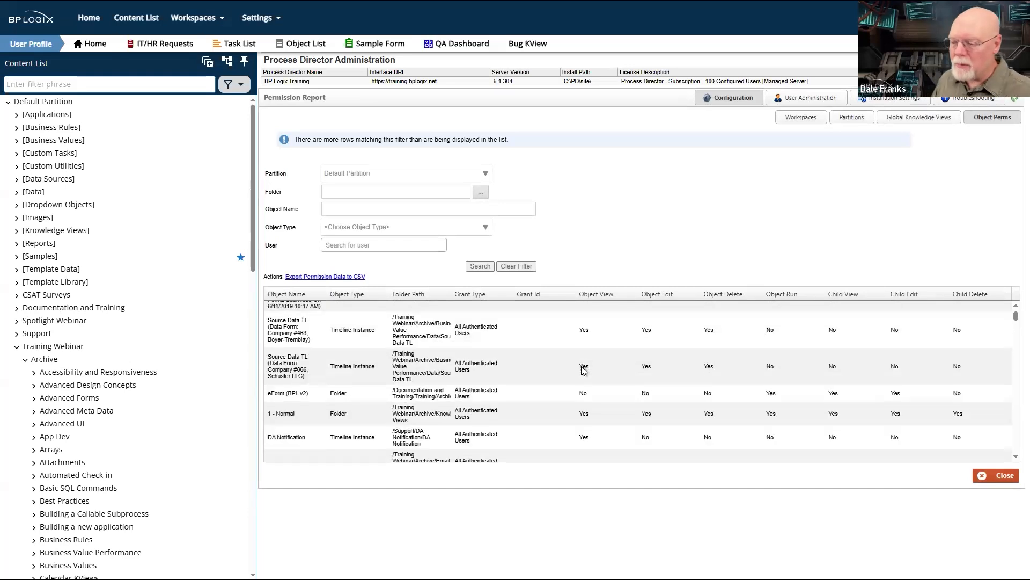
scroll(584, 370, down, 5)
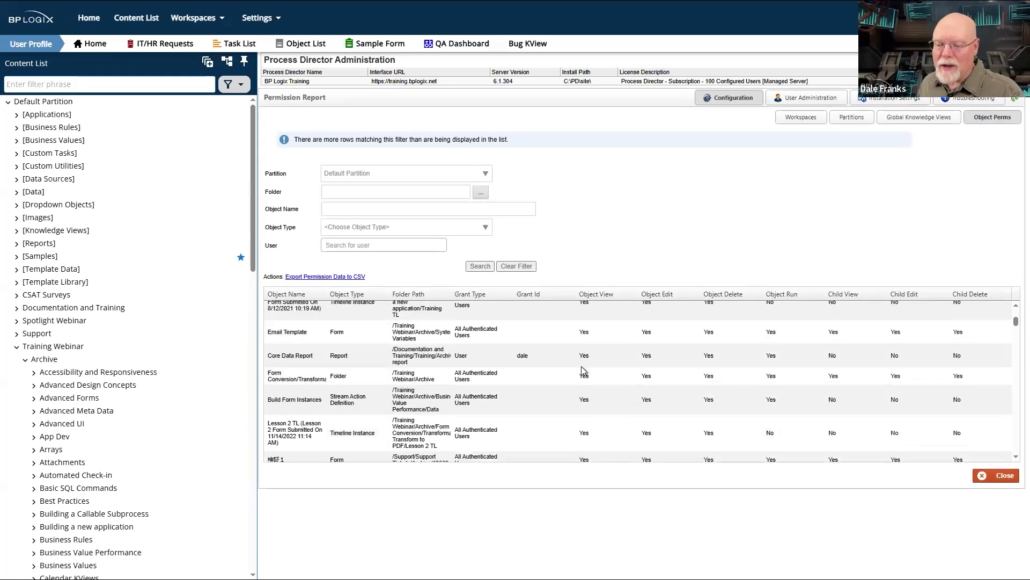
scroll(584, 371, down, 5)
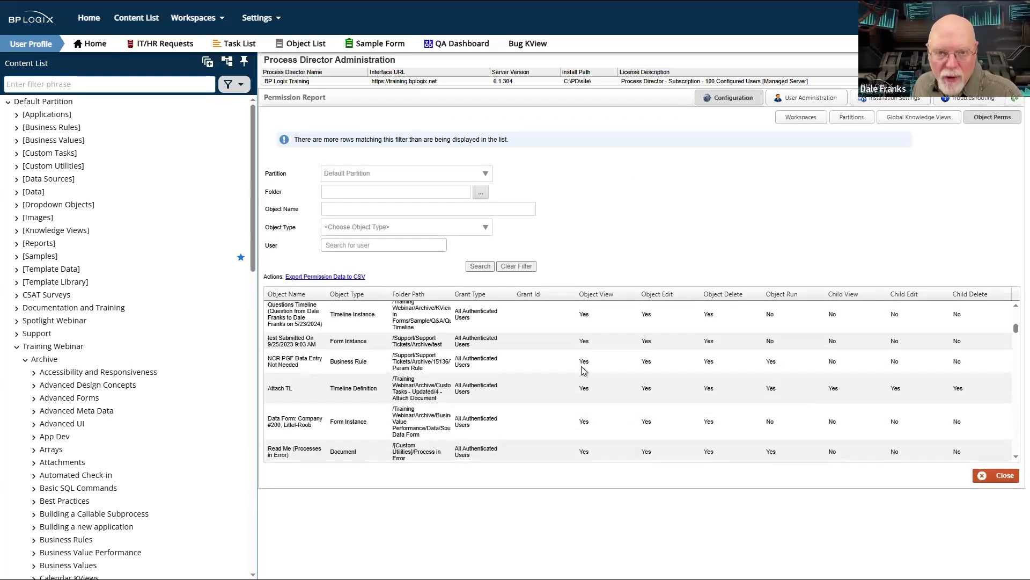
scroll(583, 370, down, 5)
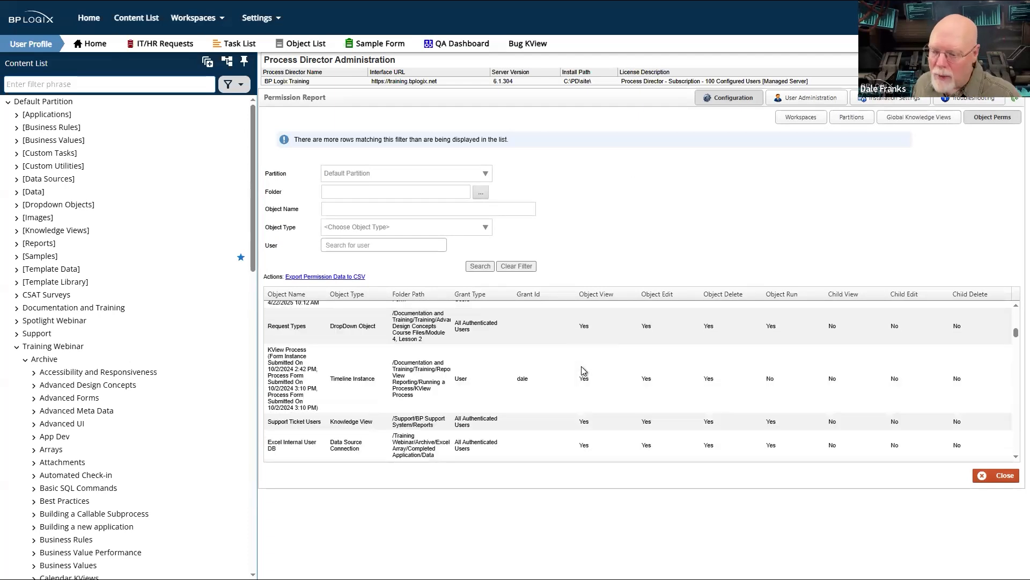
scroll(581, 366, down, 4)
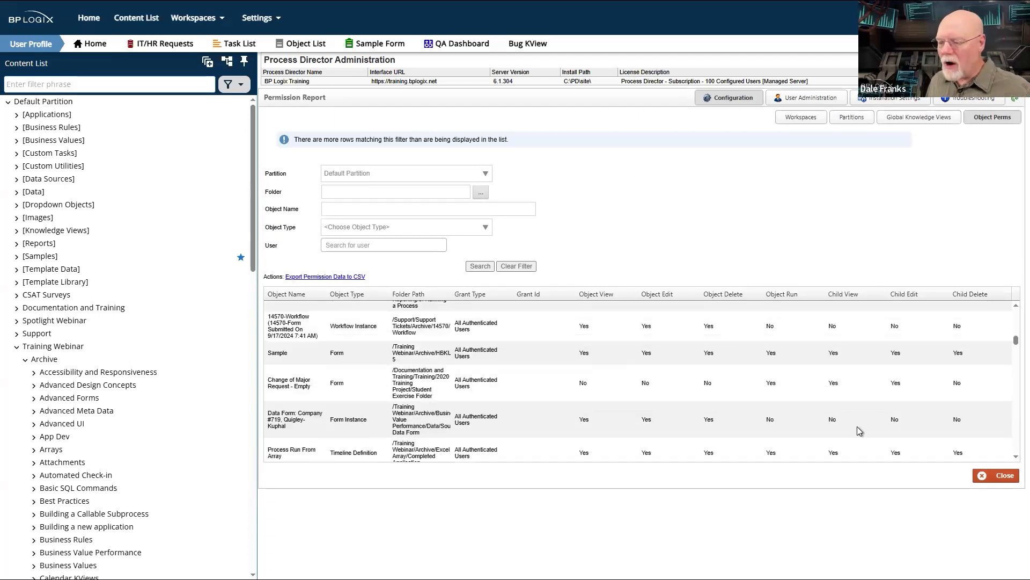
scroll(918, 408, down, 3)
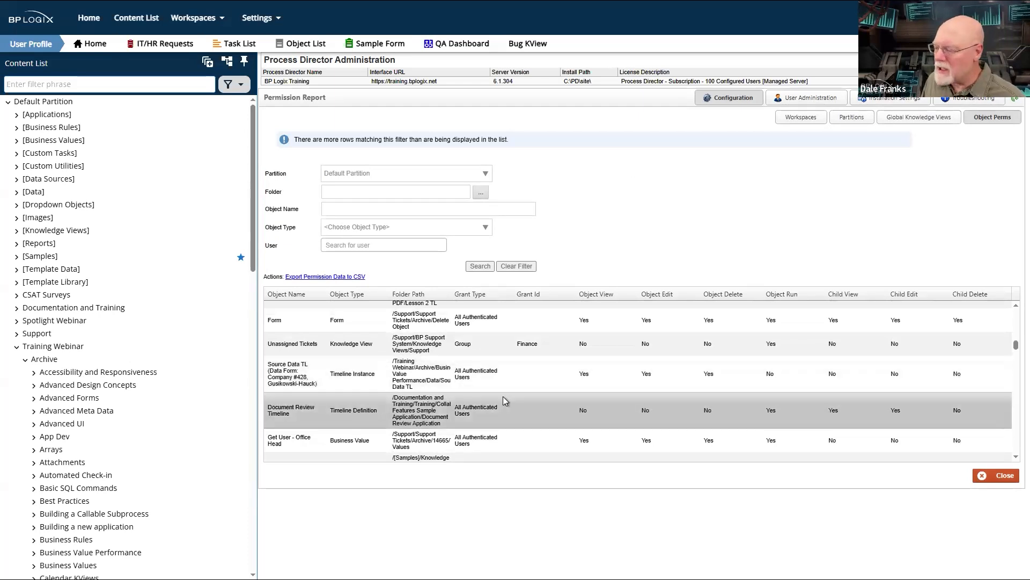
scroll(504, 396, down, 3)
scroll(504, 396, down, 5)
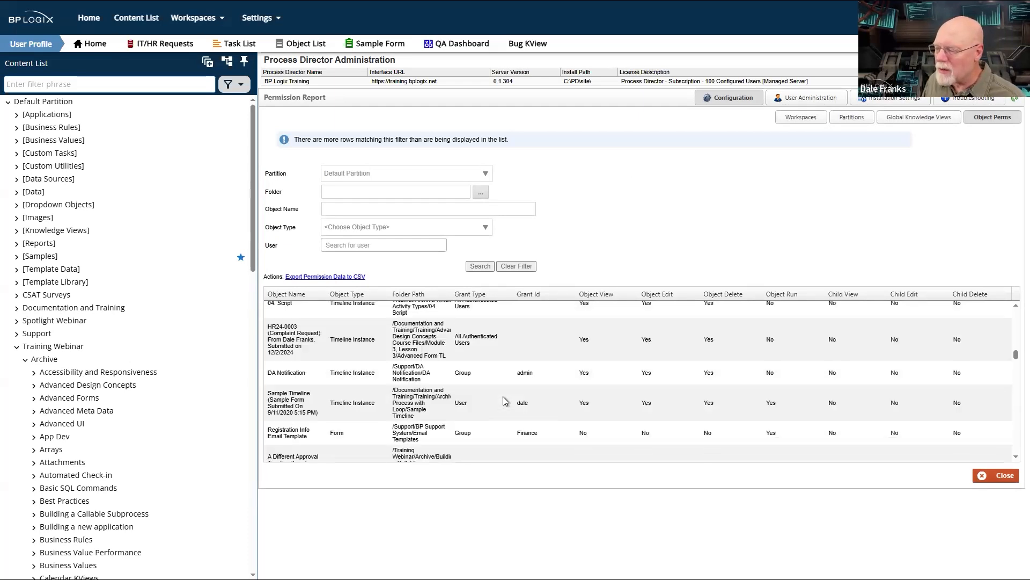
scroll(503, 396, down, 3)
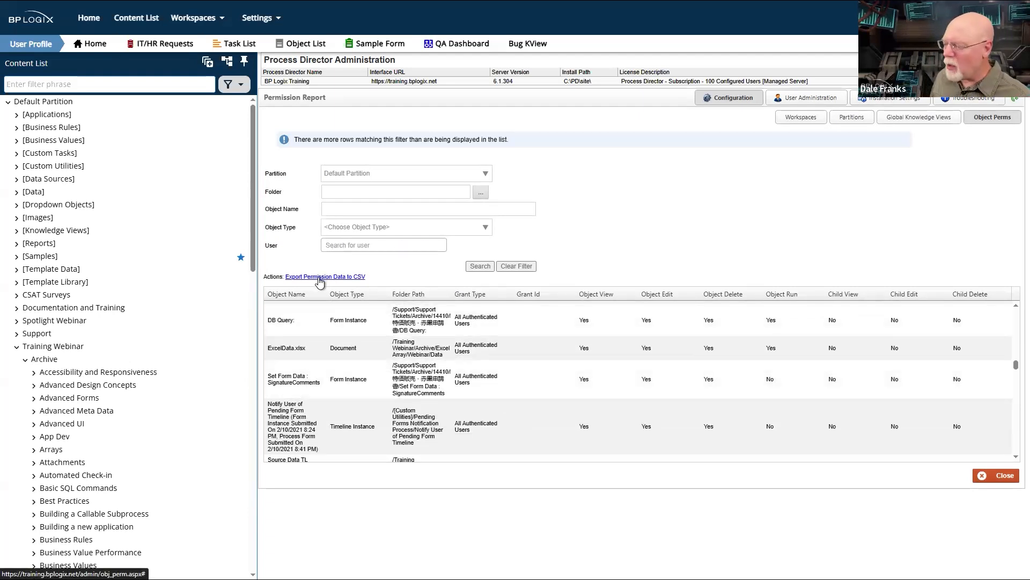
- Export the permission data to CSV and open ObjectPermissions.csv in Excel
click(320, 279)
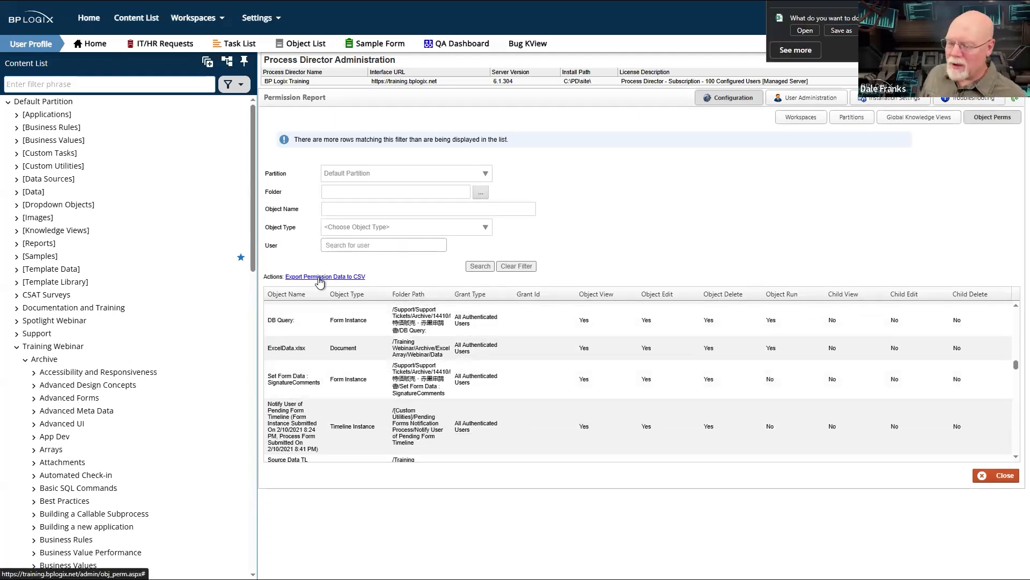
click(804, 30)
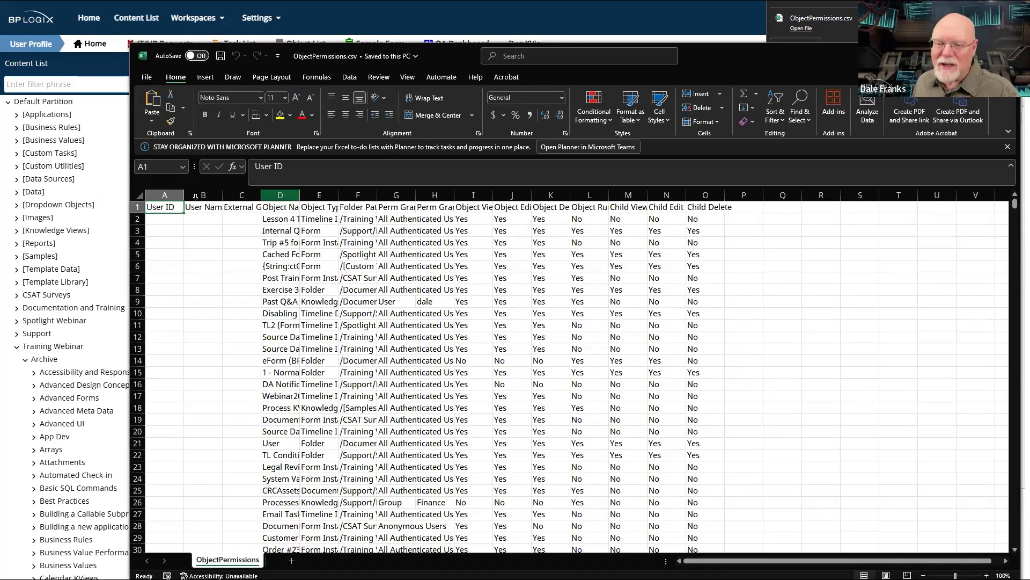
- Fit all columns of the ObjectPermissions sheet to their contents and examine the object names, grantees and permission values
click(139, 195)
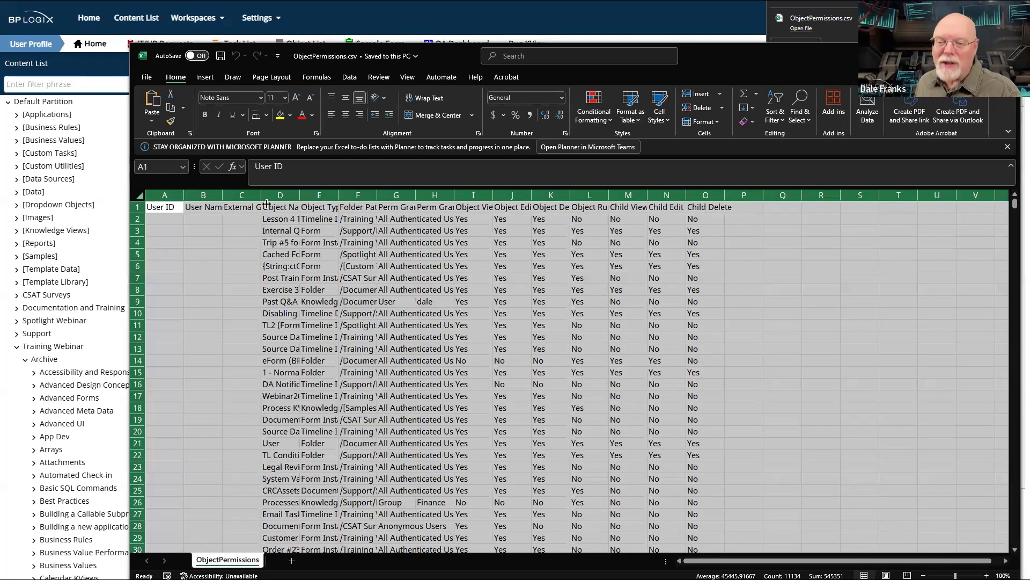
double_click(338, 195)
scroll(441, 364, down, 20)
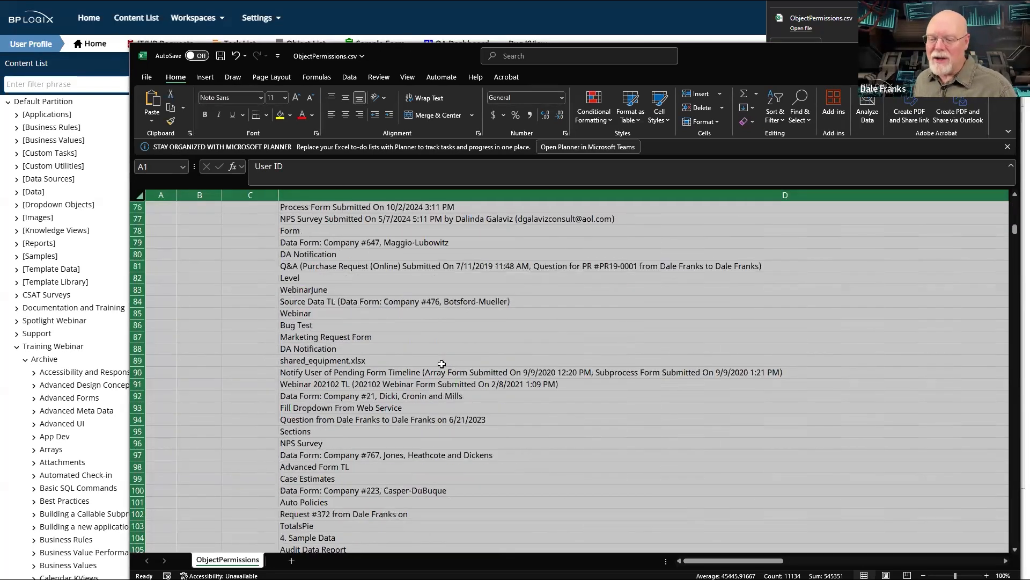
scroll(429, 418, up, 2)
click(412, 480)
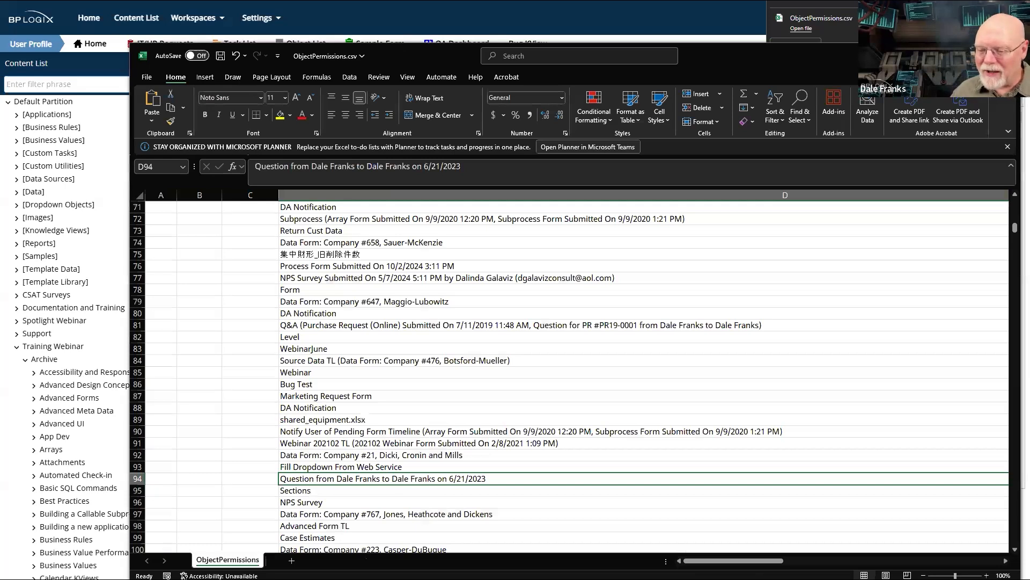
drag(730, 558, 963, 546)
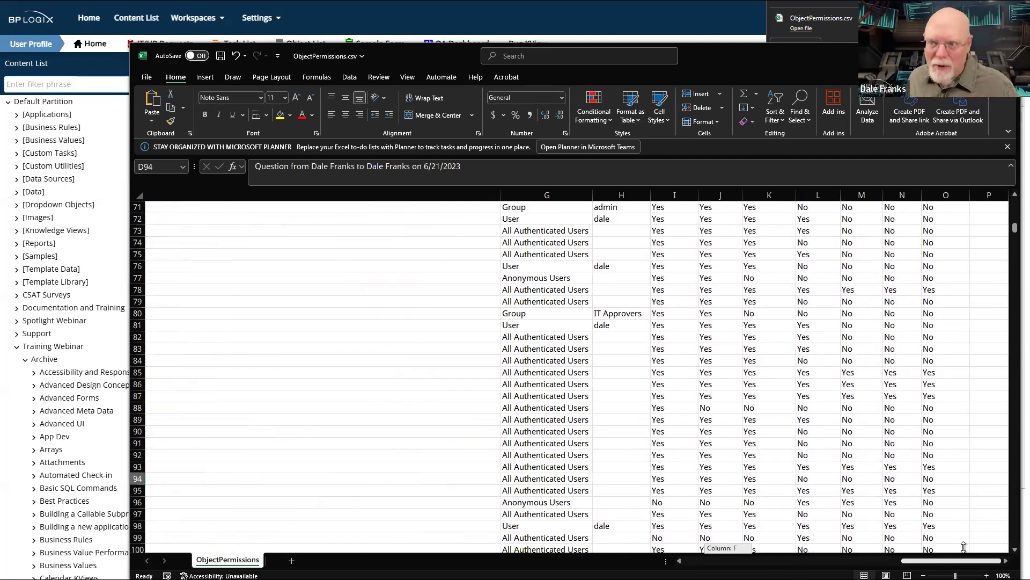
drag(794, 558, 412, 550)
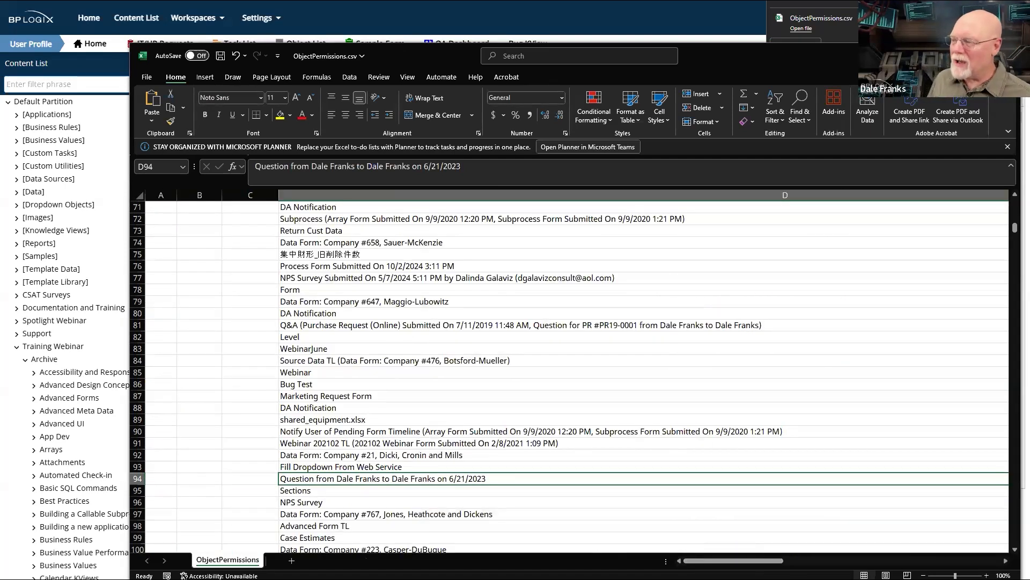
- Close the ObjectPermissions.csv workbook without saving the changes and return to the permission report
click(1007, 56)
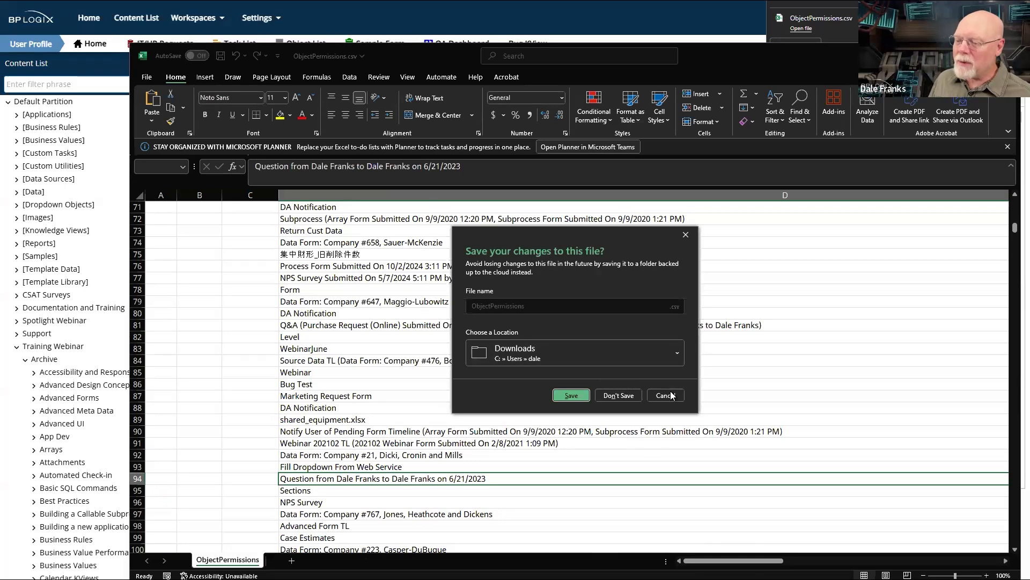
click(667, 396)
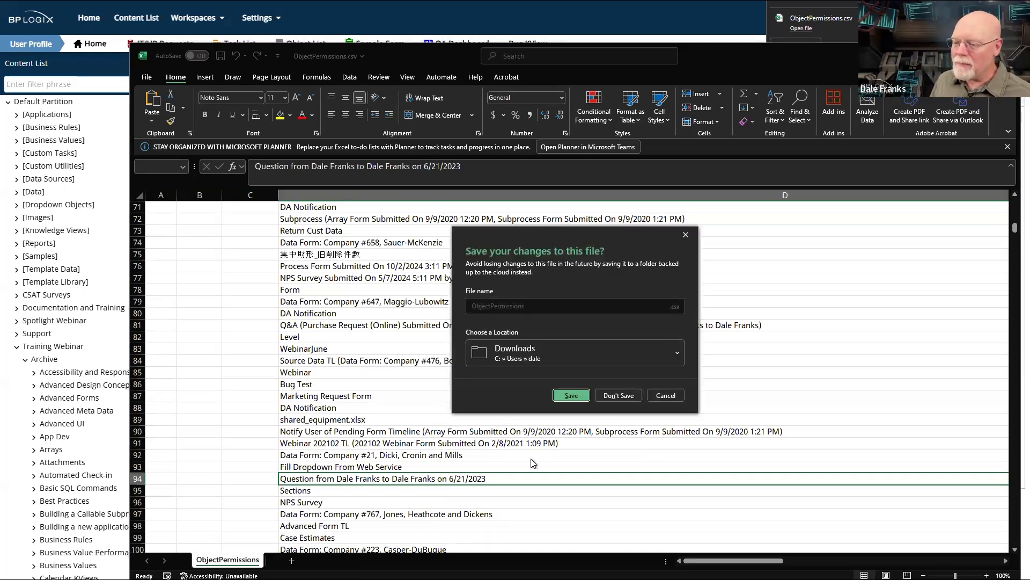
click(610, 397)
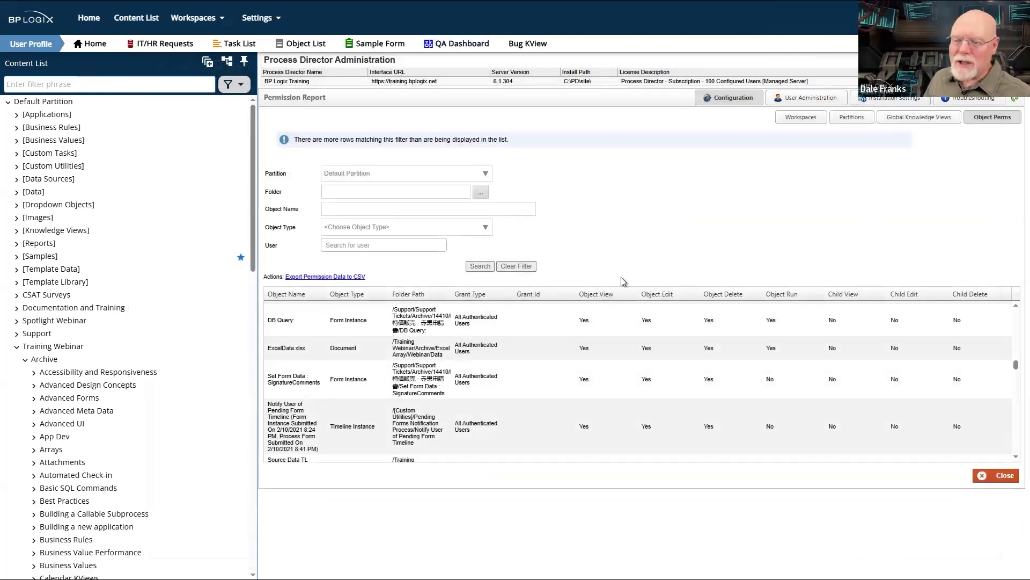
- Look through the Troubleshooting, Installation Settings and User Administration pages, ending on the User Permissions report
click(969, 100)
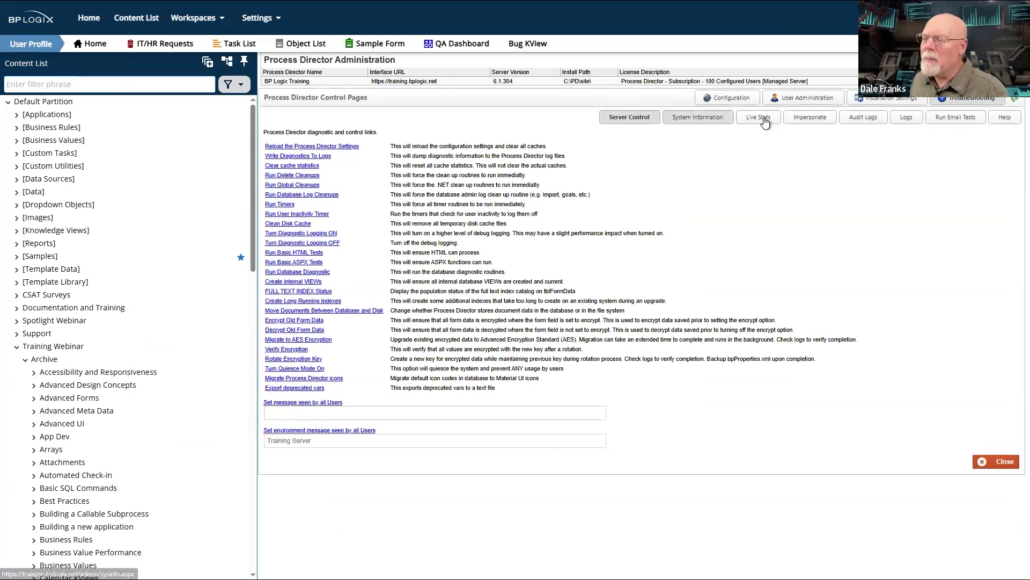
click(864, 99)
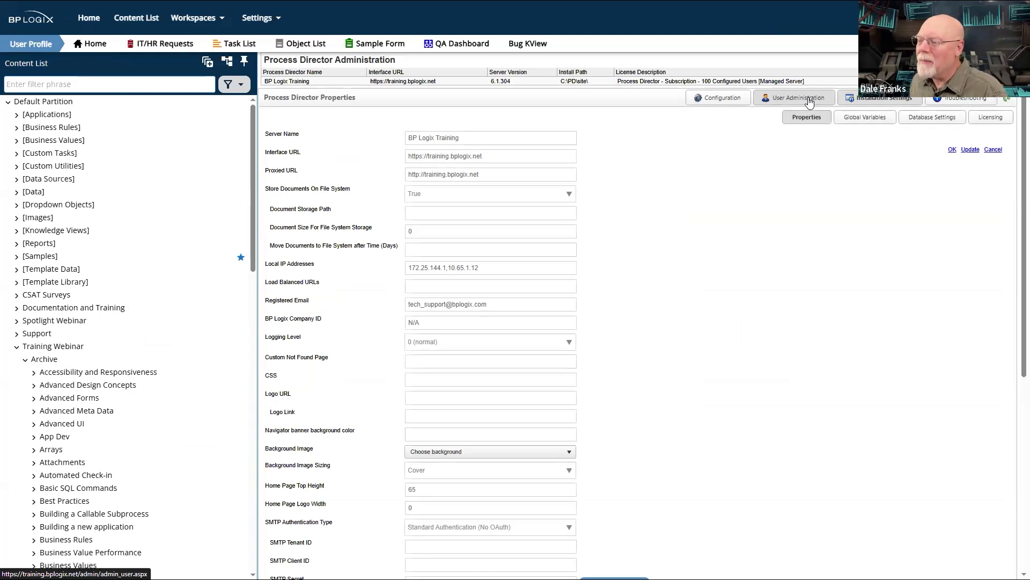
click(810, 101)
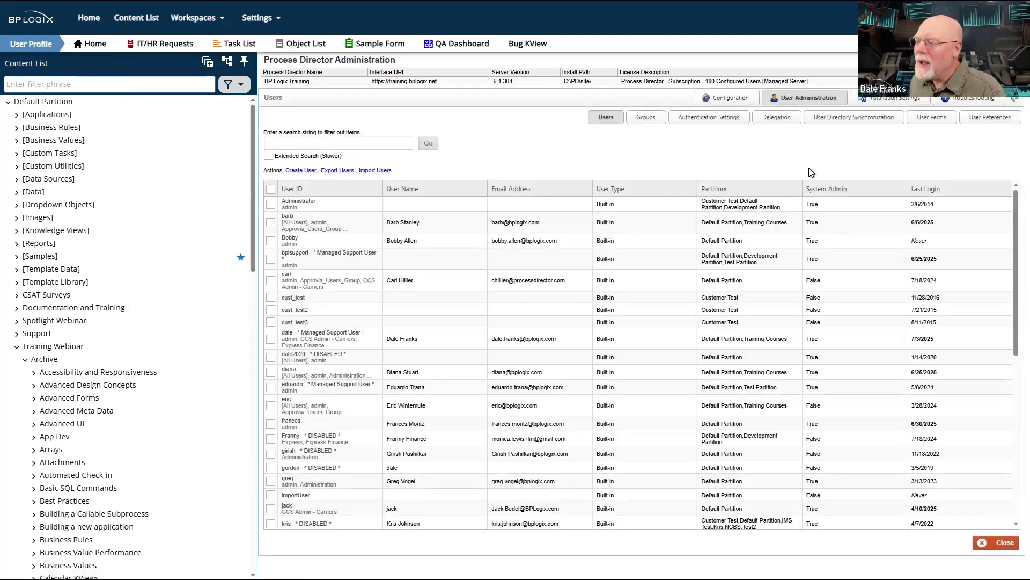
click(934, 118)
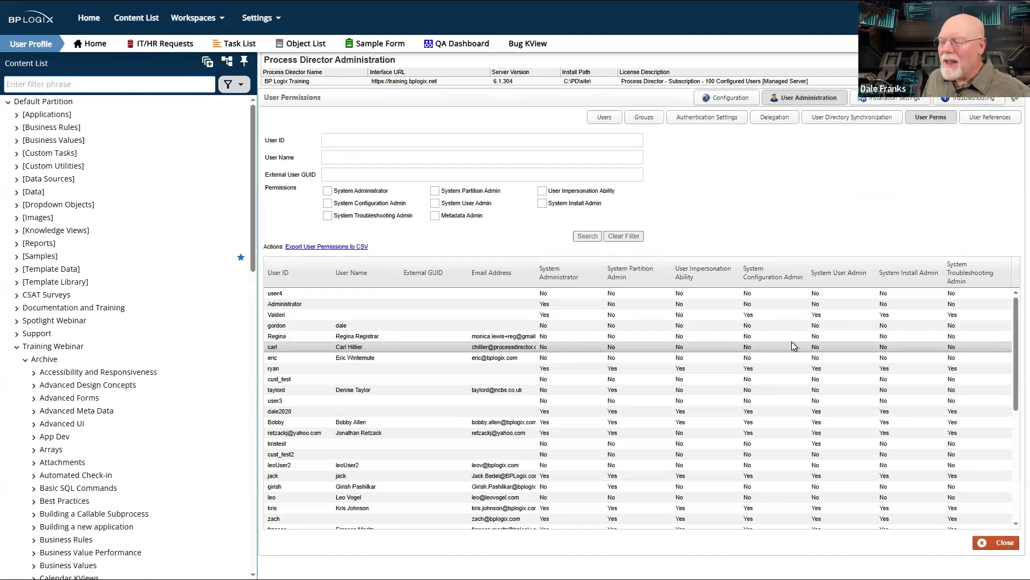
- Examine each user's administrator, partition, impersonation, configuration, install and troubleshooting permissions in the User Permissions report
scroll(791, 341, down, 3)
scroll(791, 342, up, 3)
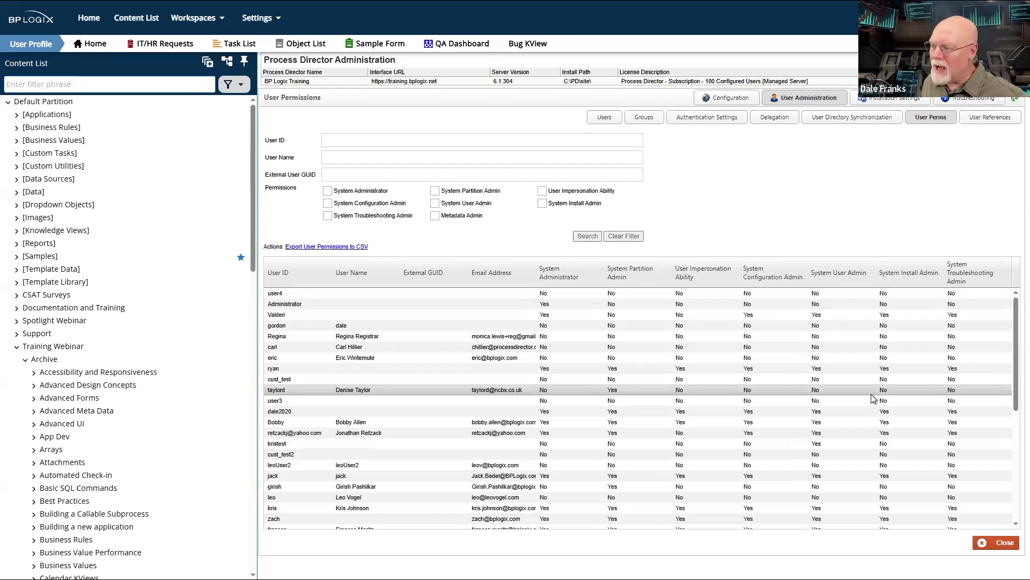
scroll(871, 394, down, 4)
scroll(871, 393, up, 4)
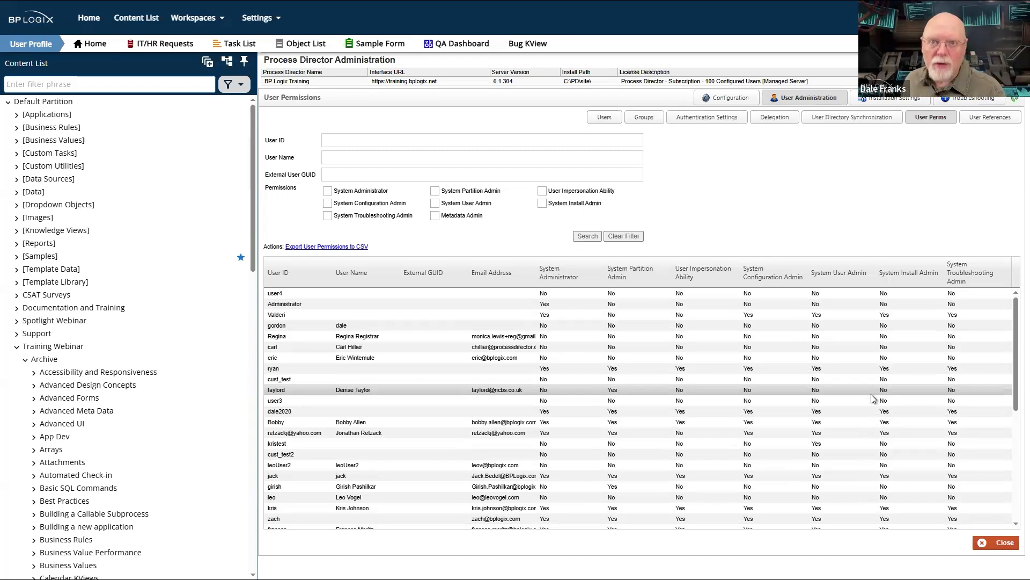
scroll(869, 391, down, 3)
scroll(868, 390, up, 3)
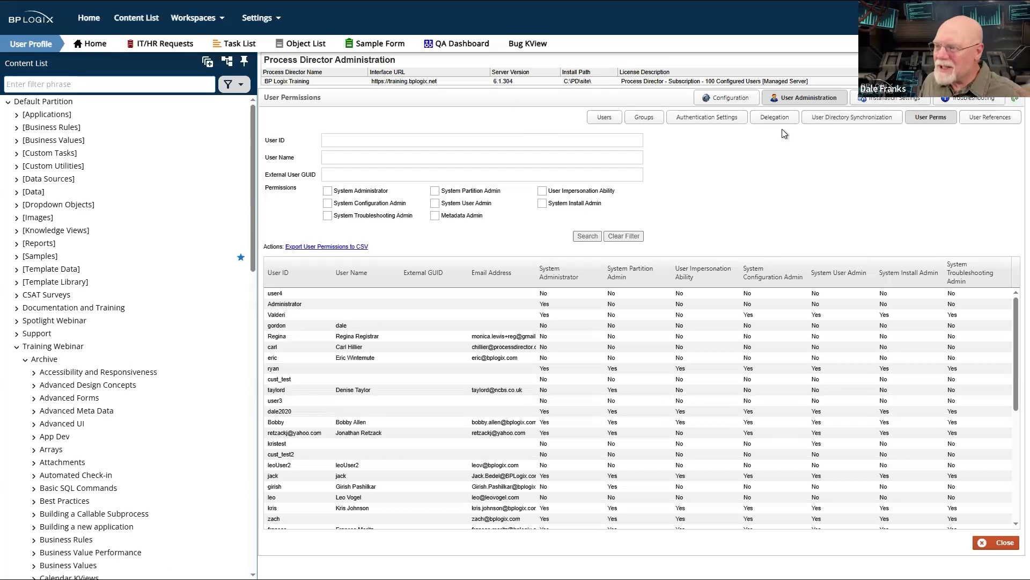
- Return to the object permission report in the Configuration area and hide the bracketed folders in the Content List
click(726, 98)
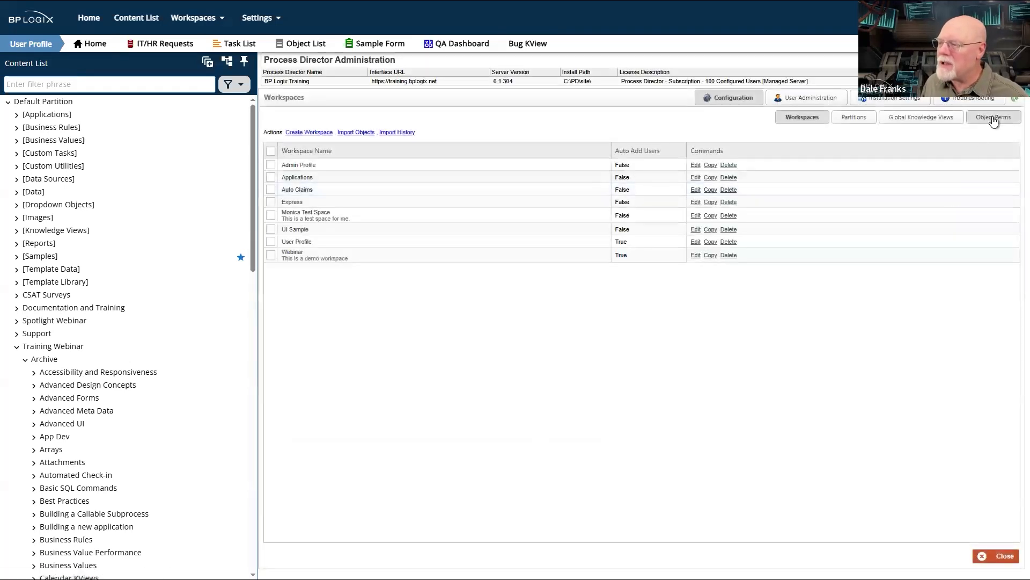
click(990, 115)
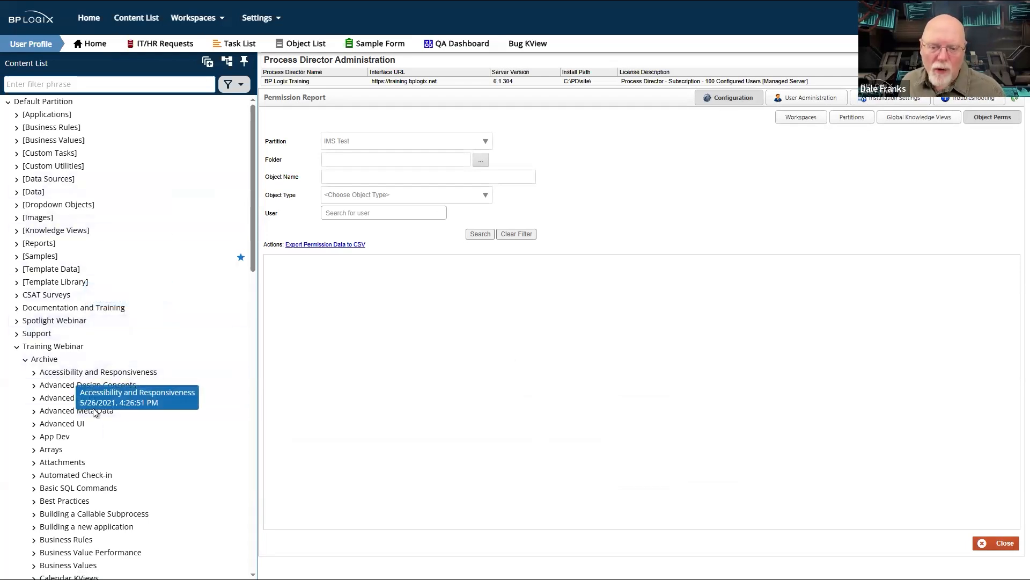
click(227, 61)
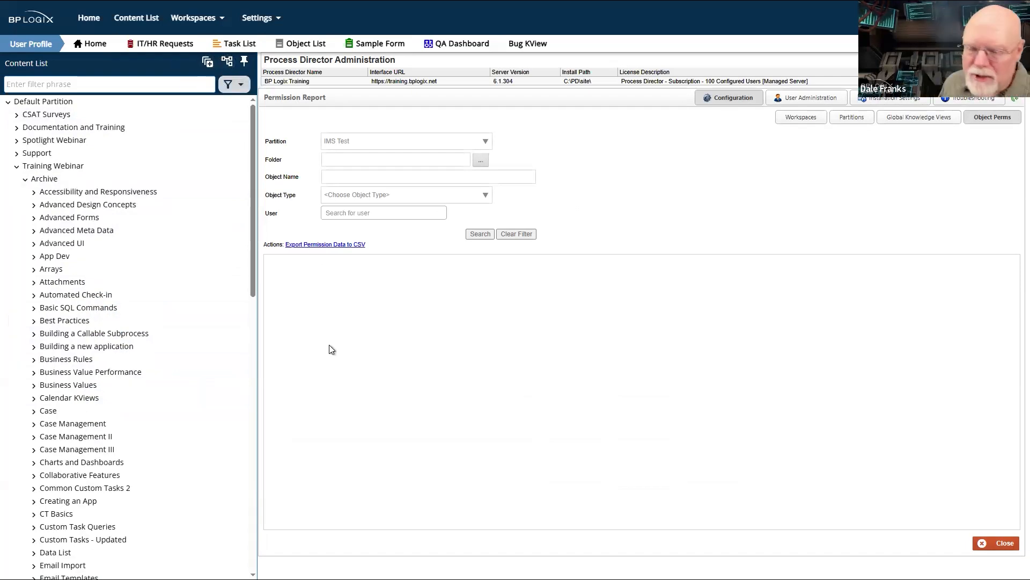